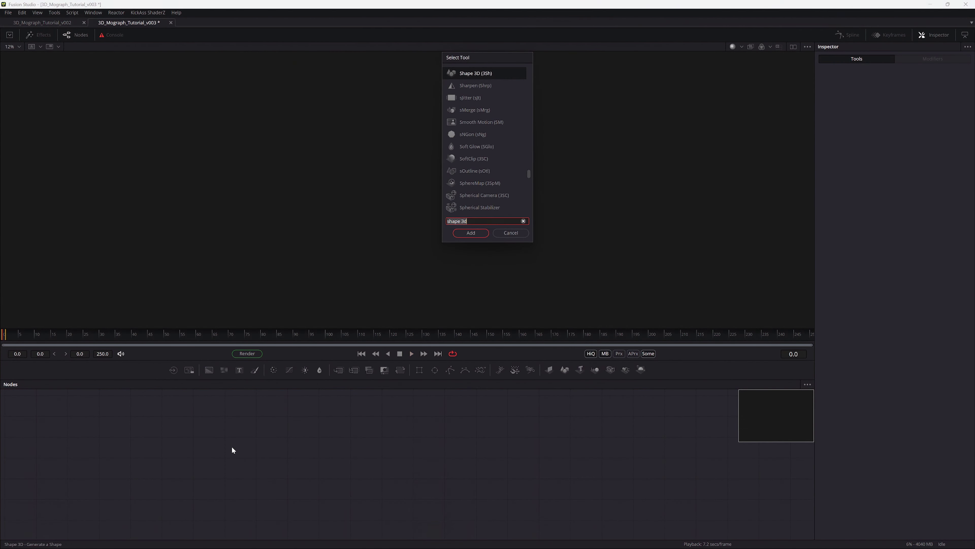
# Add a Shape 3D node as a plane and set its size to 10.0
pyautogui.write('sha')
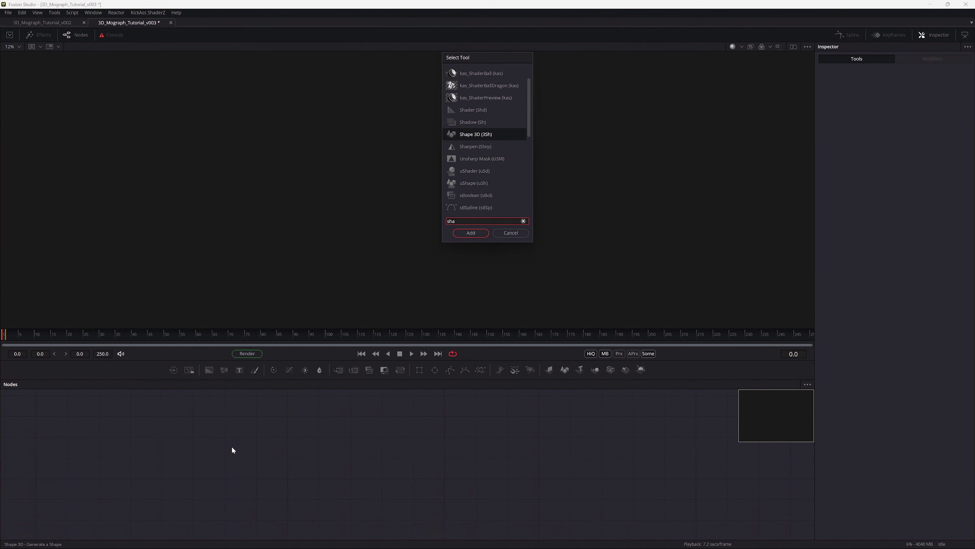
pyautogui.press('Return')
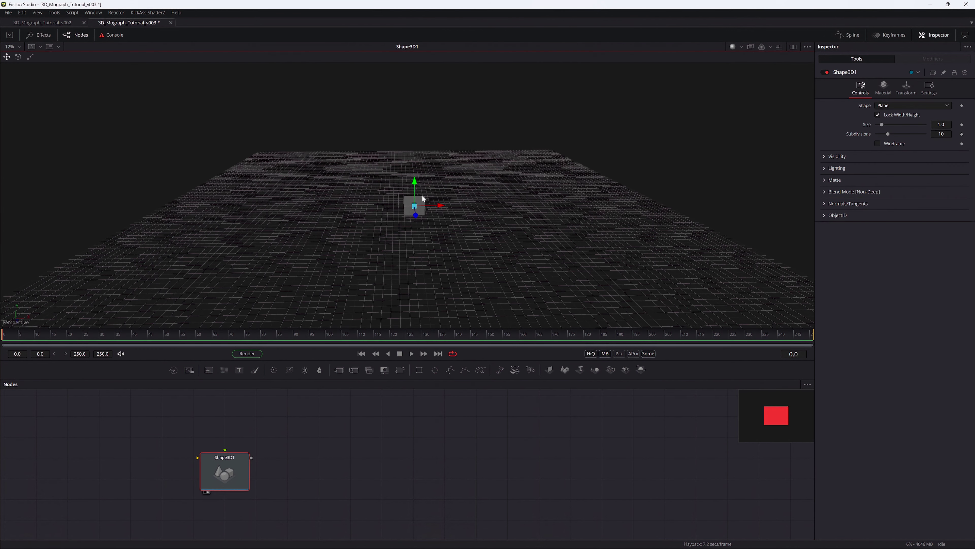
pyautogui.press('f')
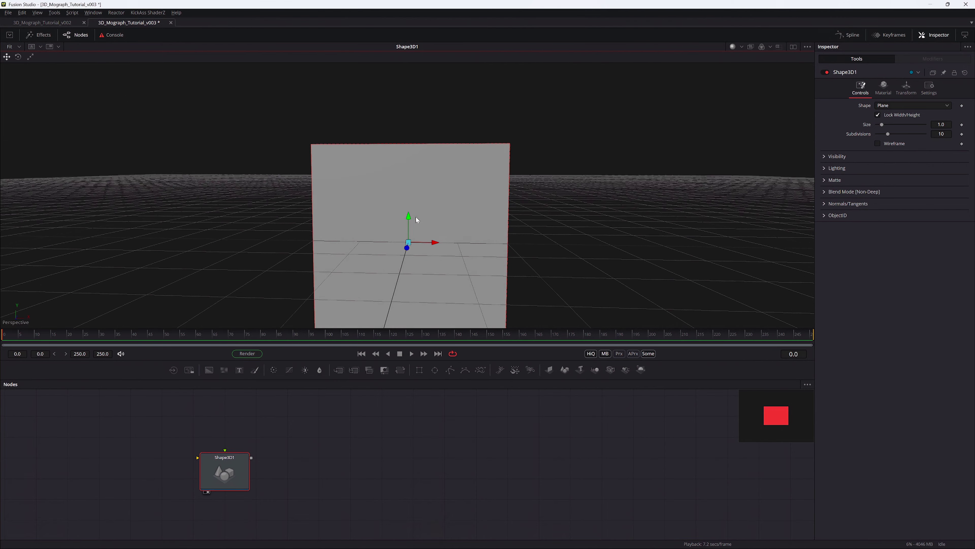
pyautogui.click(906, 88)
pyautogui.click(868, 85)
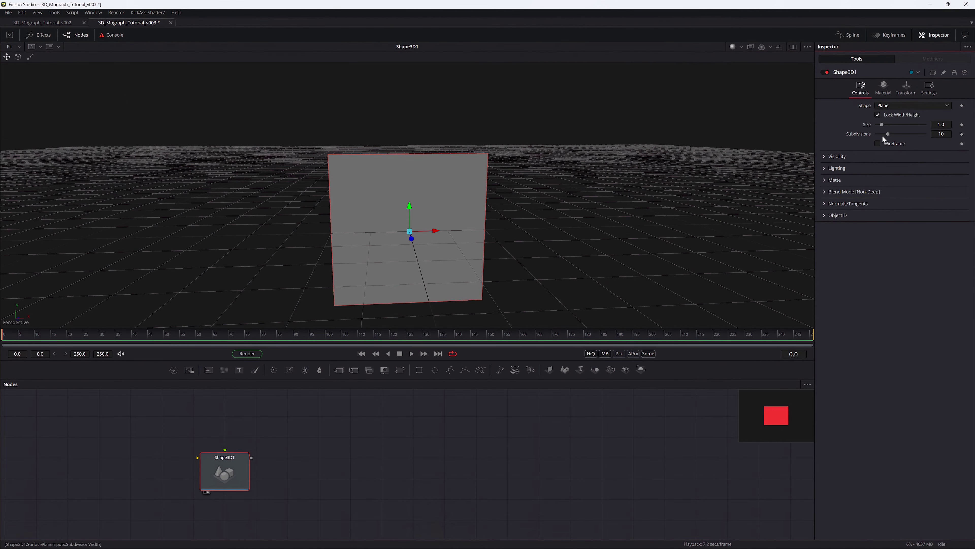
pyautogui.moveTo(882, 123); pyautogui.dragTo(969, 130)
pyautogui.scroll(-3, 457, 199)
pyautogui.moveTo(458, 199); pyautogui.dragTo(423, 234)
# Rotate the plane in Shape3D1 by -90 degrees on the X axis
pyautogui.click(906, 89)
pyautogui.click(904, 347)
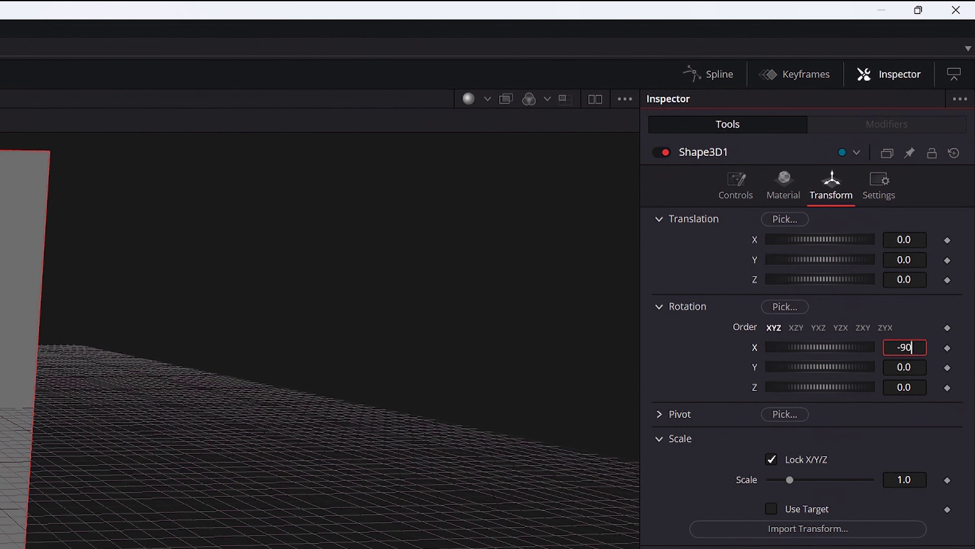
pyautogui.press('Return')
# Add a Replicate 3D node fed by the plane Shape3D1
pyautogui.hotkey('shift', 'space')
pyautogui.write('sharepli')
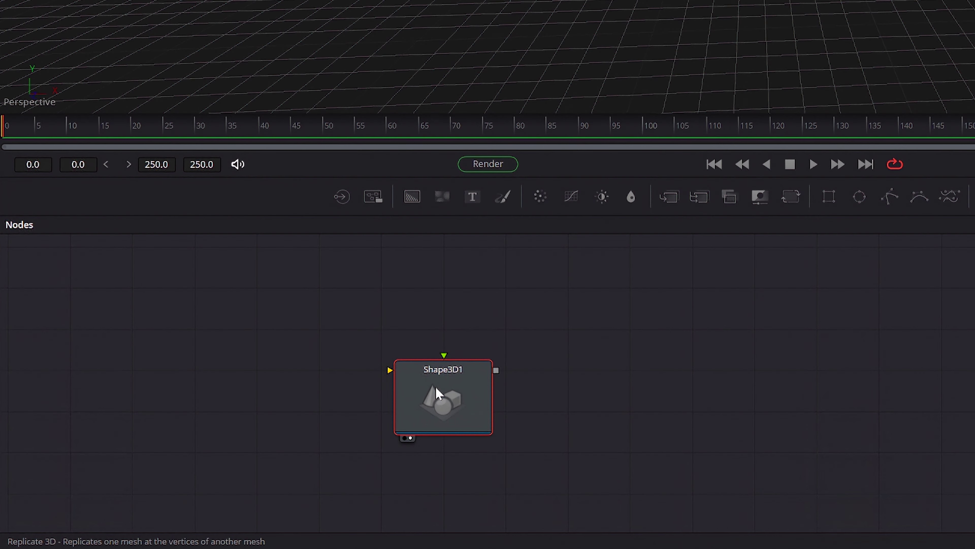
pyautogui.press('Return')
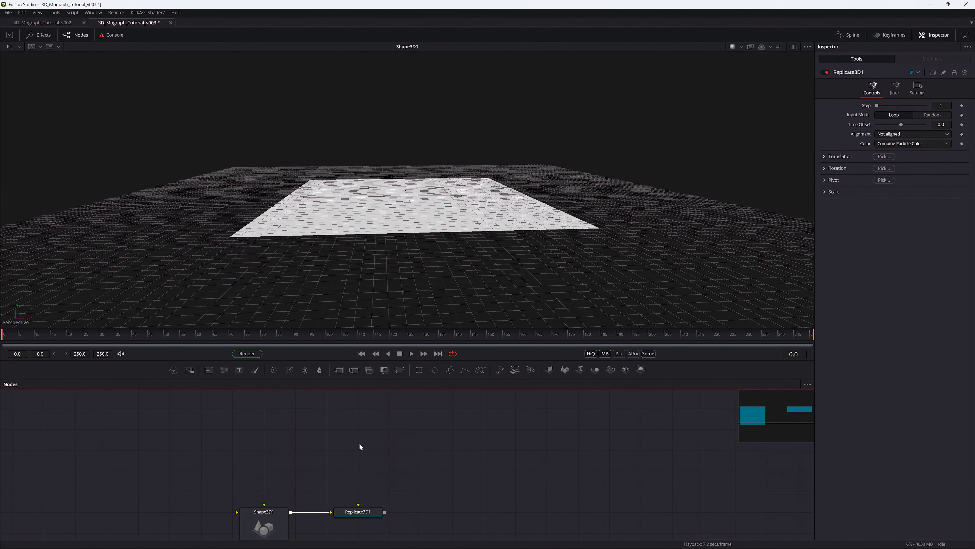
# Add a second, unconnected Shape 3D node above Replicate3D1 and change its shape to a sphere
pyautogui.hotkey('shift', 'space')
pyautogui.write('shape 3d')
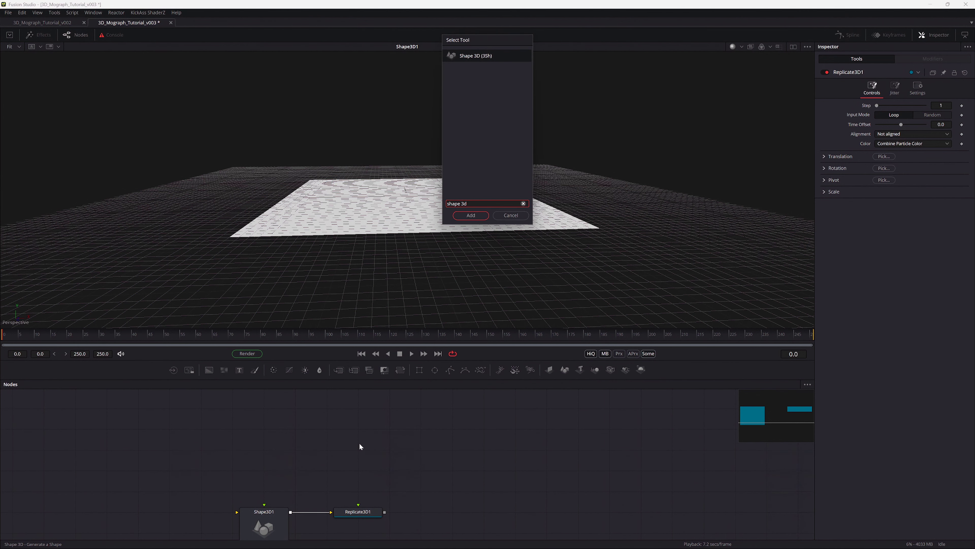
pyautogui.press('Return')
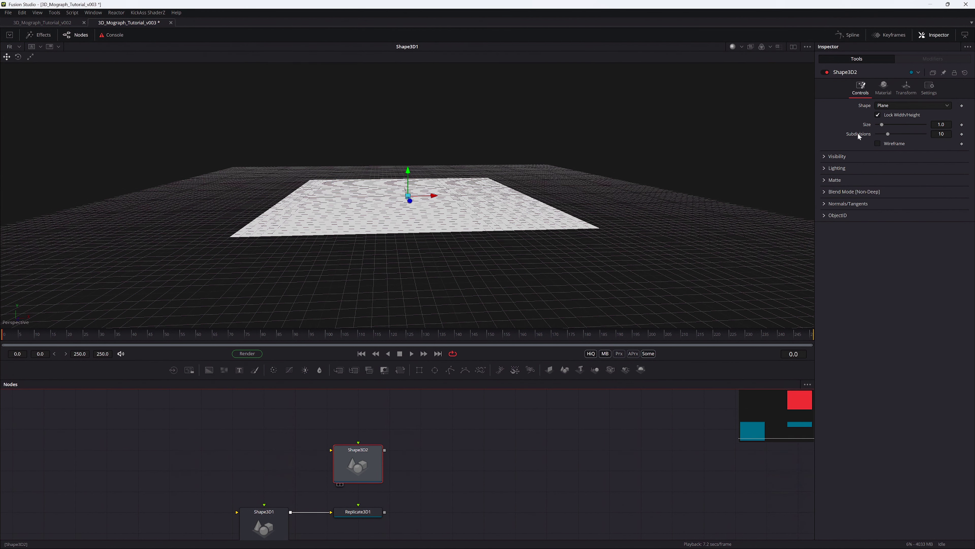
pyautogui.click(895, 106)
pyautogui.click(889, 122)
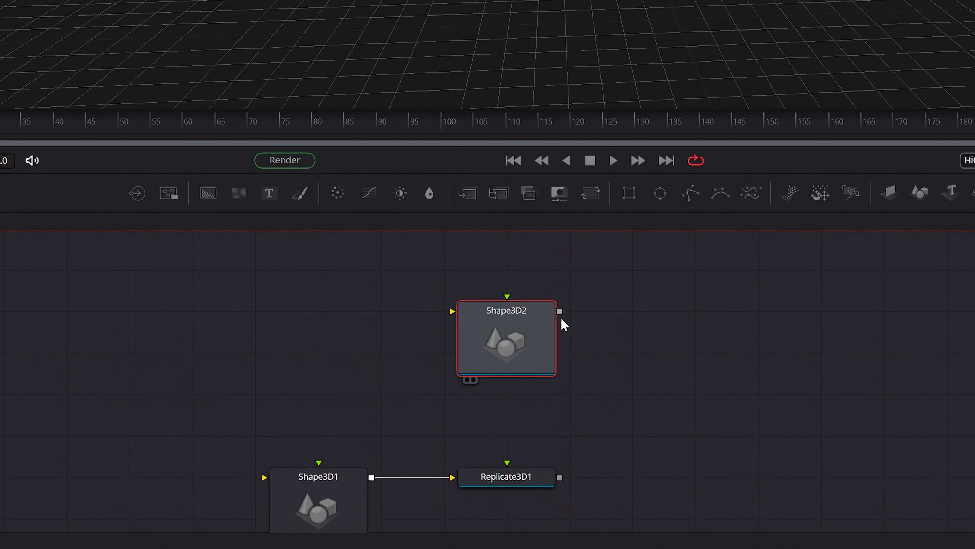
# Connect the sphere Shape3D2 to Replicate3D1 as the mesh to replicate, display Replicate3D1 in the viewer, and save the composition
pyautogui.moveTo(560, 311); pyautogui.dragTo(509, 484)
pyautogui.click(509, 478)
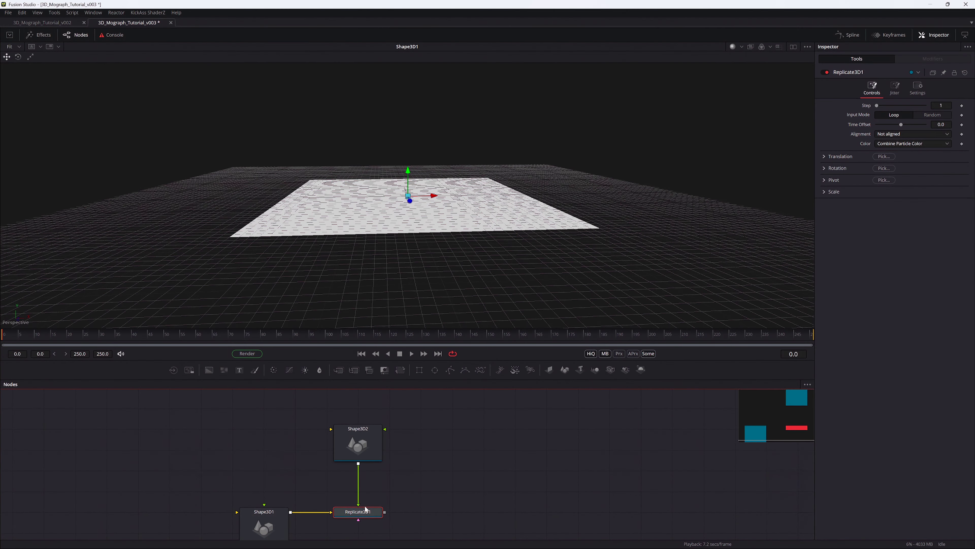
pyautogui.moveTo(365, 509); pyautogui.dragTo(291, 242)
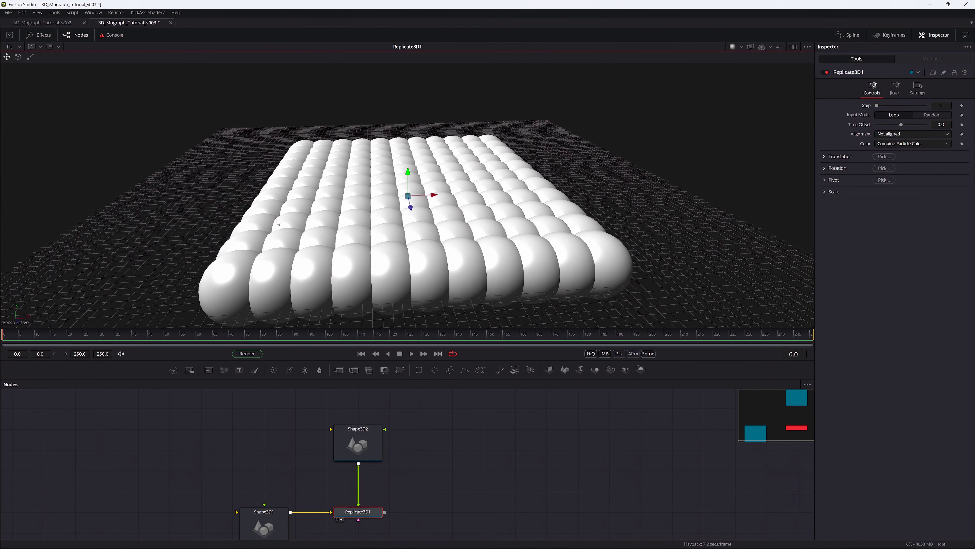
pyautogui.hotkey('ctrl', 's')
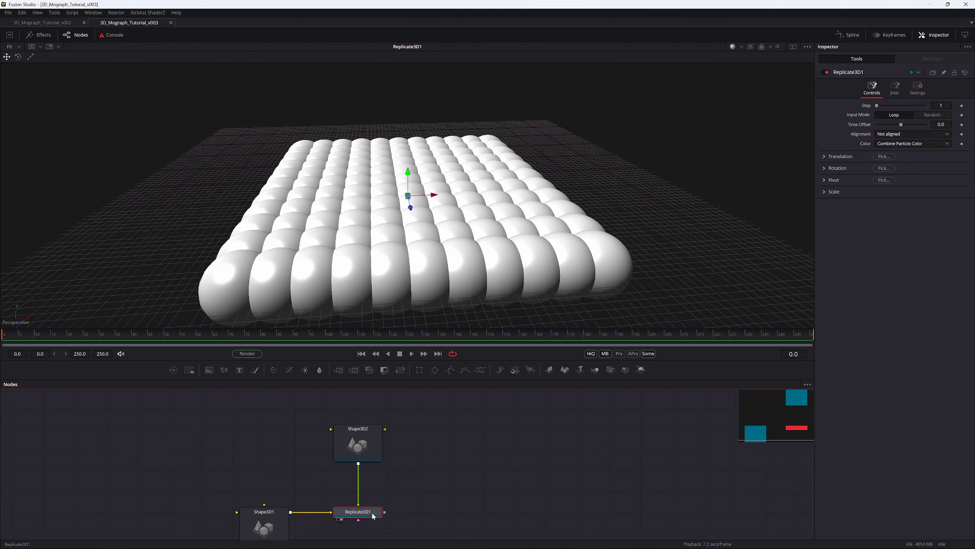
# Scale the replicated spheres in Replicate3D1 down to about 0.296
pyautogui.click(823, 192)
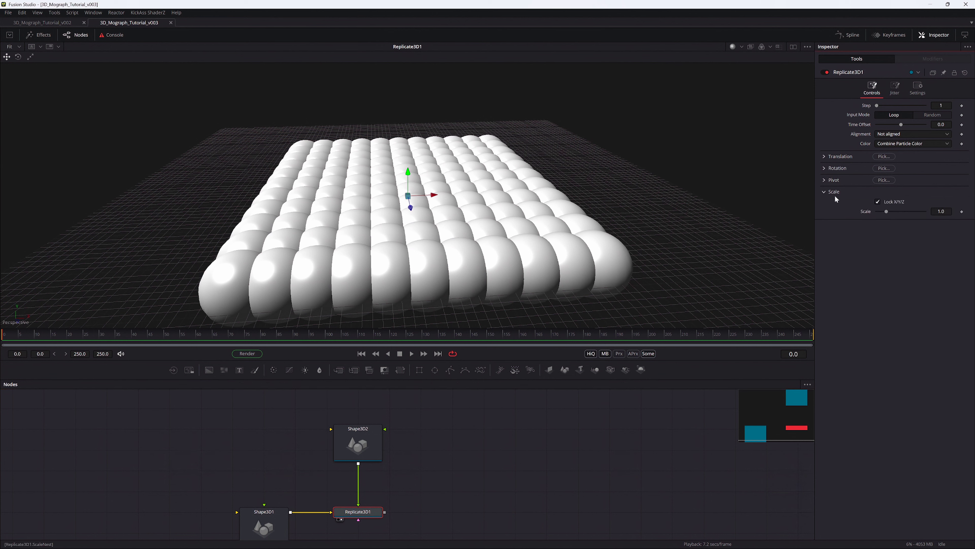
pyautogui.moveTo(886, 211); pyautogui.dragTo(879, 211)
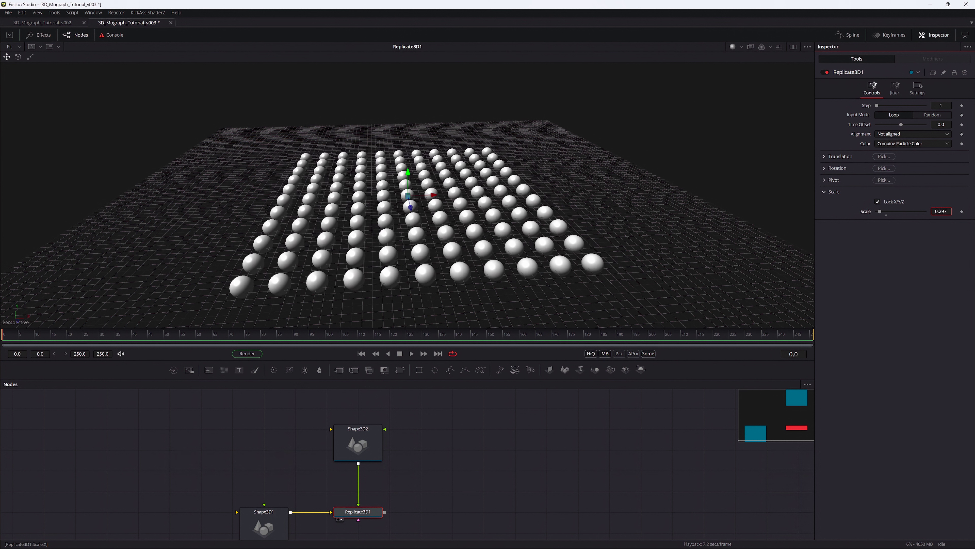
pyautogui.scroll(-3, 363, 451)
# Add a Merge 3D node after Replicate3D1, connect the plane Shape3D1 to it, and view the merged result
pyautogui.hotkey('shift', 'space')
pyautogui.write('merge3d')
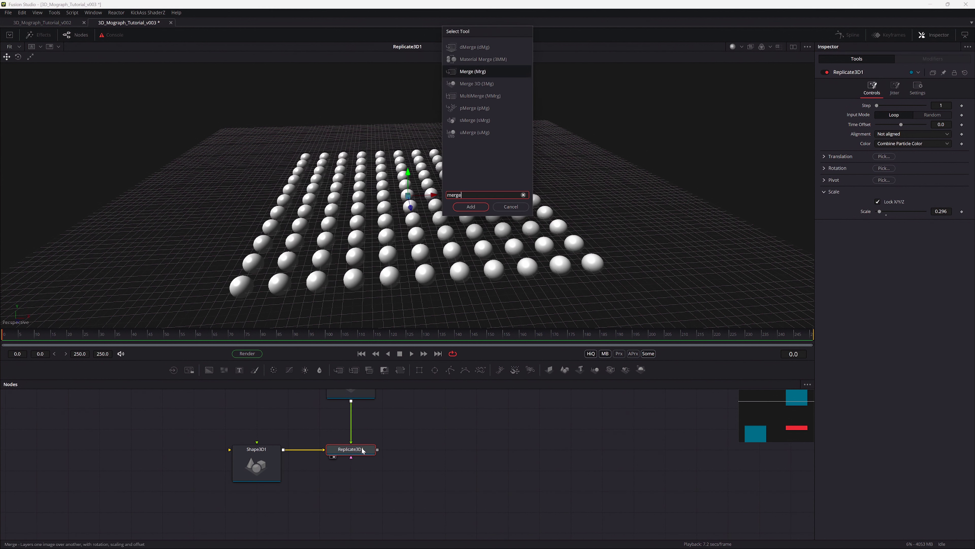
pyautogui.press('Return')
pyautogui.moveTo(430, 455); pyautogui.dragTo(462, 456)
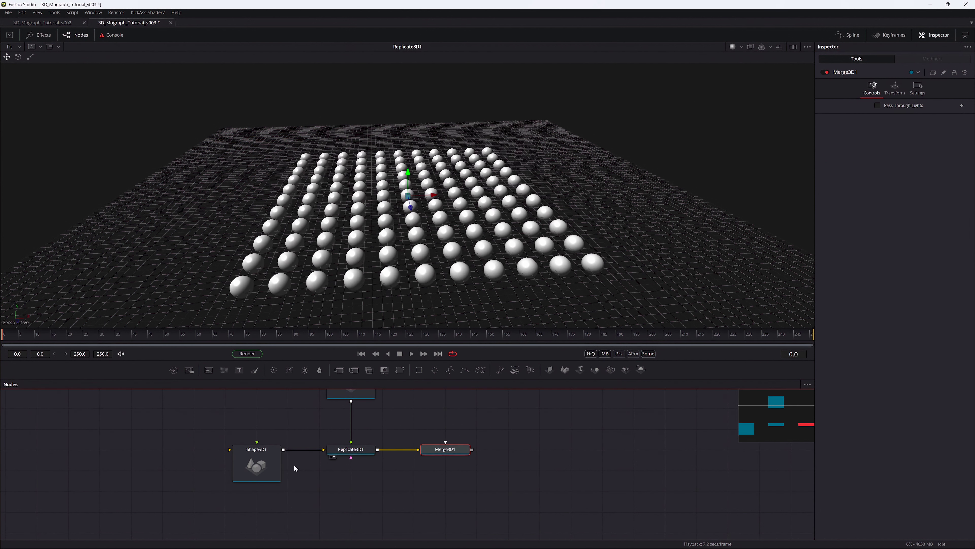
pyautogui.moveTo(286, 449); pyautogui.dragTo(446, 446)
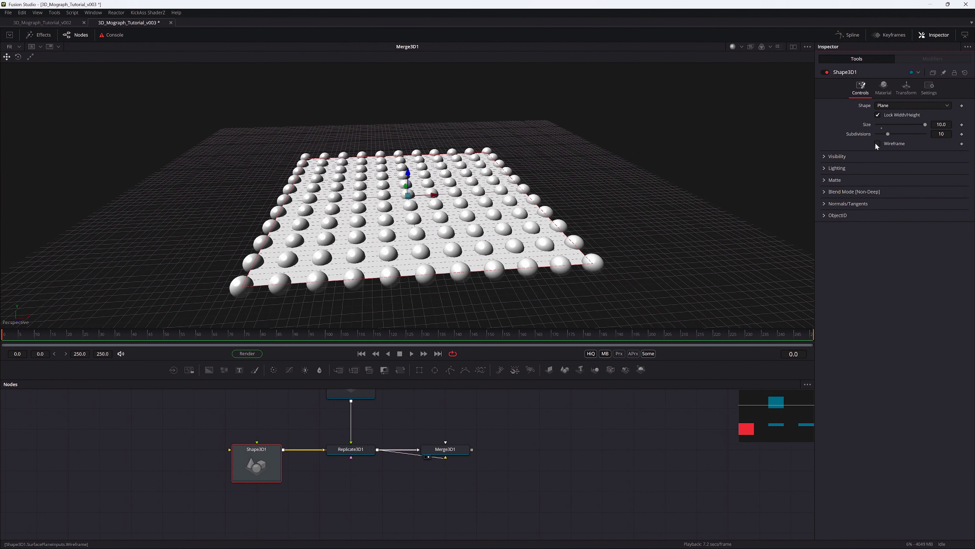
# Enable Wireframe on the plane Shape3D1, and view the plane and the replicated spheres separately
pyautogui.click(878, 144)
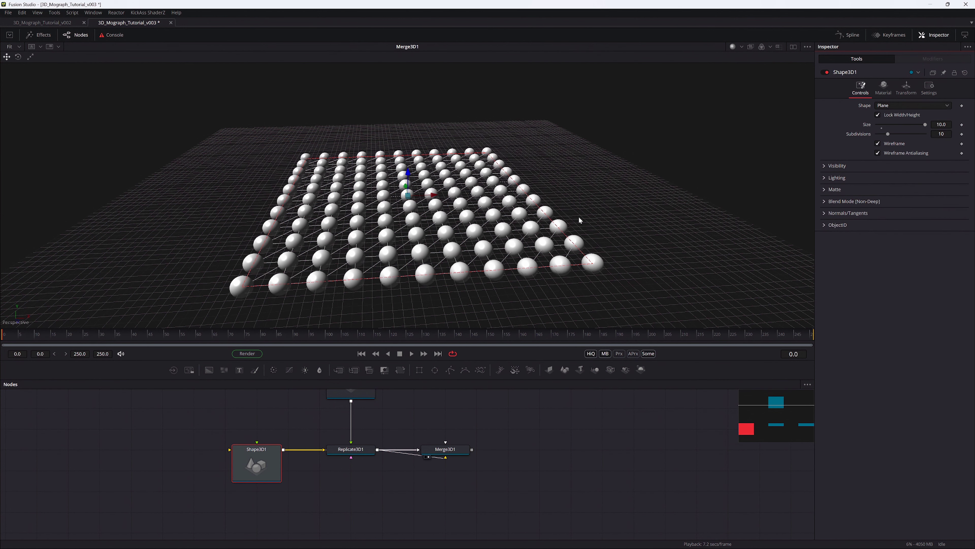
pyautogui.moveTo(454, 186); pyautogui.dragTo(434, 213)
pyautogui.press('1')
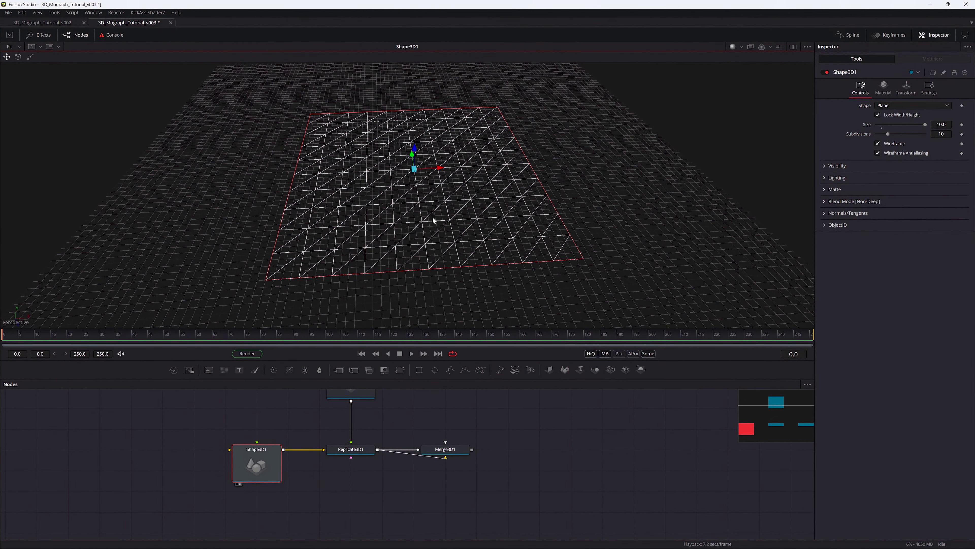
pyautogui.click(350, 449)
pyautogui.press('1')
pyautogui.moveTo(447, 263); pyautogui.dragTo(433, 183)
# Lower the subdivisions of the plane Shape3D1 and view the spheres merged with the wireframe
pyautogui.click(264, 450)
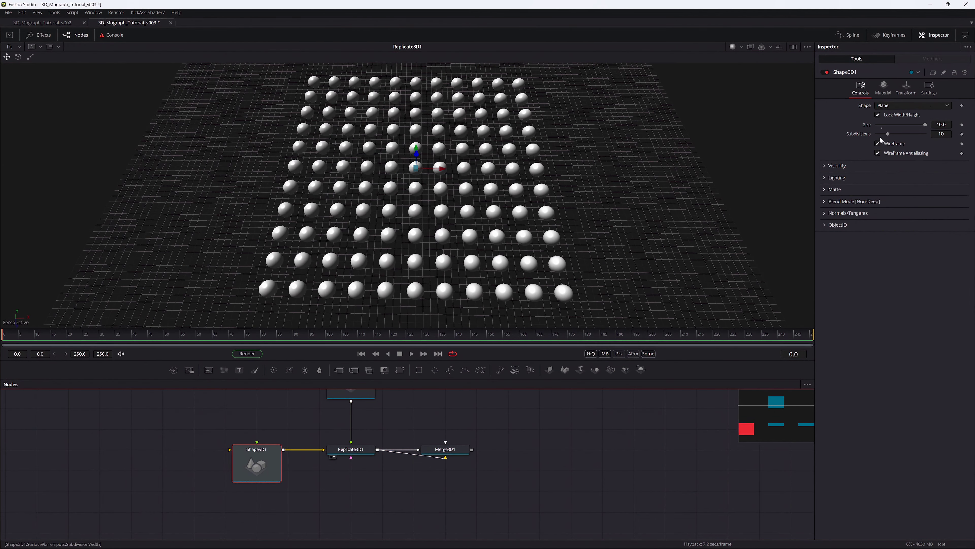
pyautogui.moveTo(887, 134); pyautogui.dragTo(883, 134)
pyautogui.click(454, 451)
pyautogui.press('1')
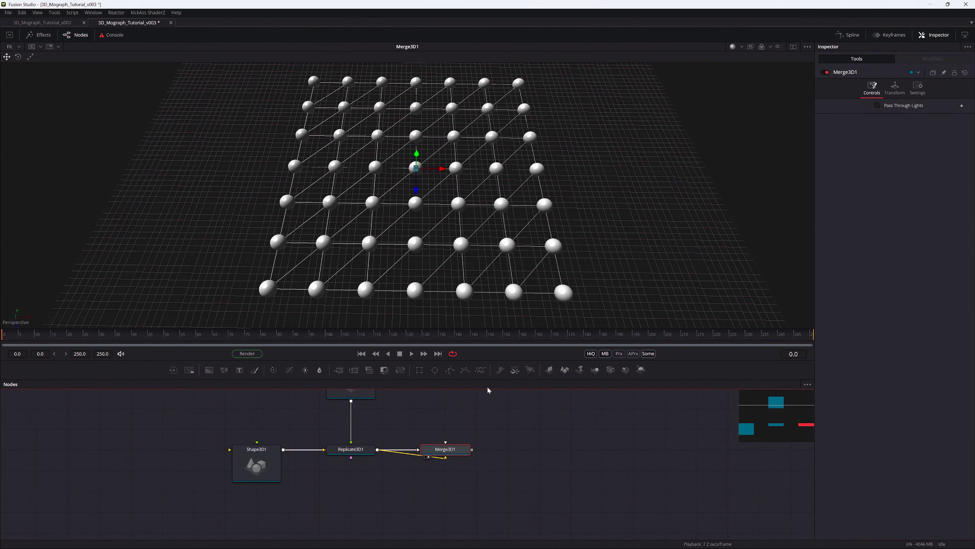
pyautogui.moveTo(607, 181); pyautogui.dragTo(354, 356)
# Raise the subdivisions of the plane Shape3D1 to 16
pyautogui.click(256, 464)
pyautogui.moveTo(879, 134)
pyautogui.mouseDown()
pyautogui.moveTo(927, 137)
pyautogui.moveTo(891, 134)
pyautogui.mouseUp()
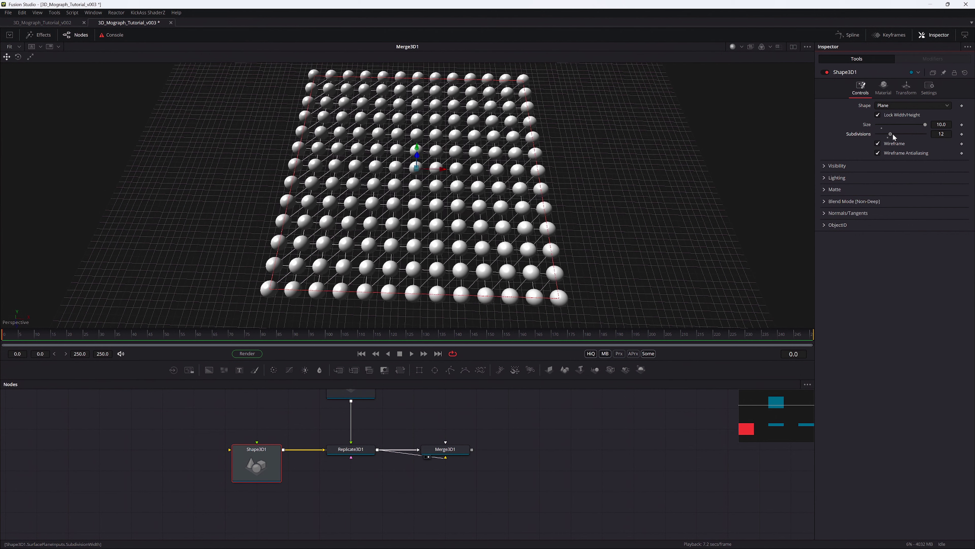
pyautogui.moveTo(892, 134); pyautogui.dragTo(896, 133)
# Delete the Merge3D1 node and reset the subdivisions of the plane Shape3D1 to the default
pyautogui.click(449, 448)
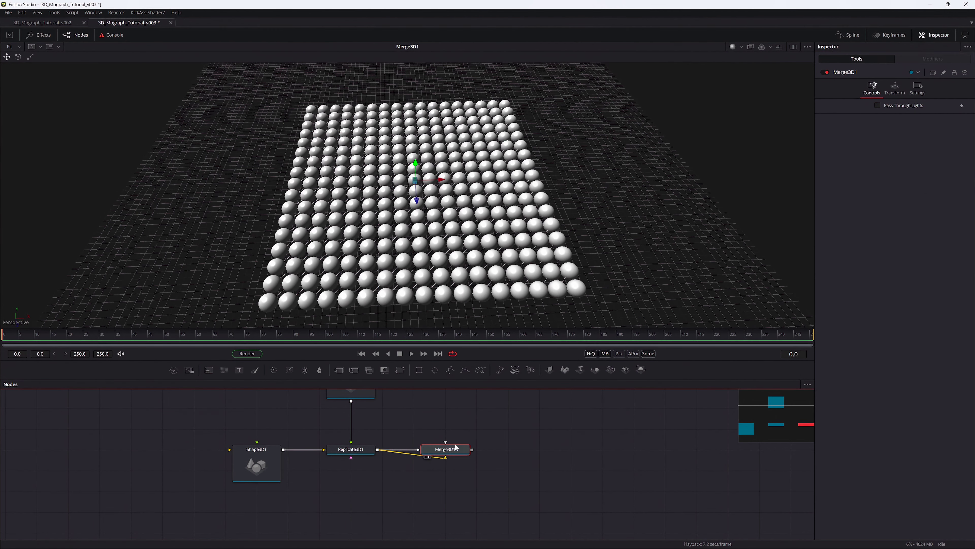
pyautogui.press('Delete')
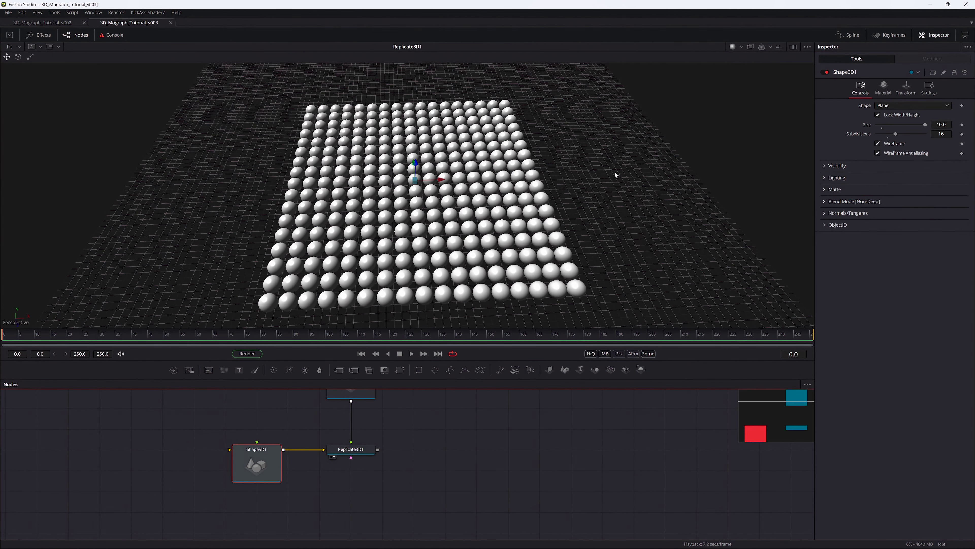
pyautogui.click(888, 138)
# Set the scale of the replicated spheres in Replicate3D1 to 0.45
pyautogui.click(351, 449)
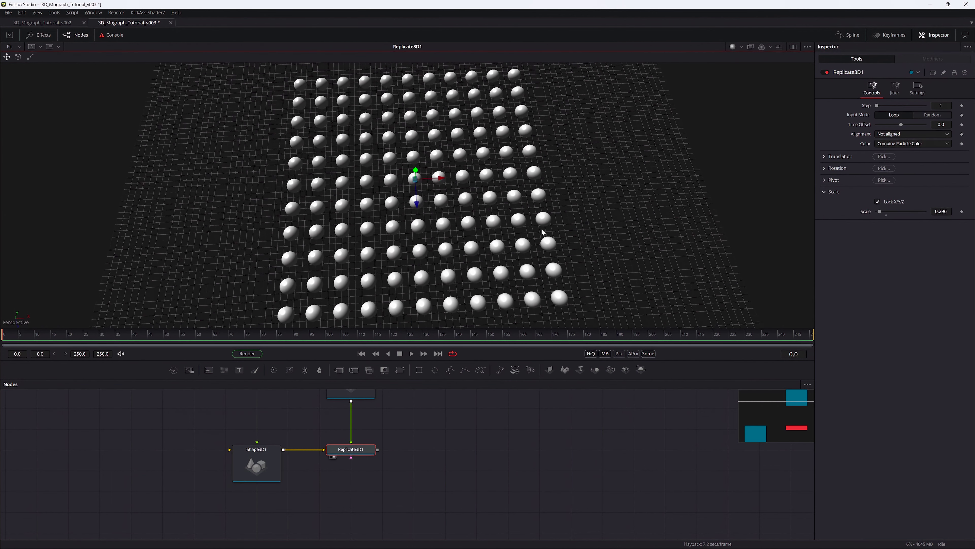
pyautogui.moveTo(941, 211); pyautogui.dragTo(950, 211)
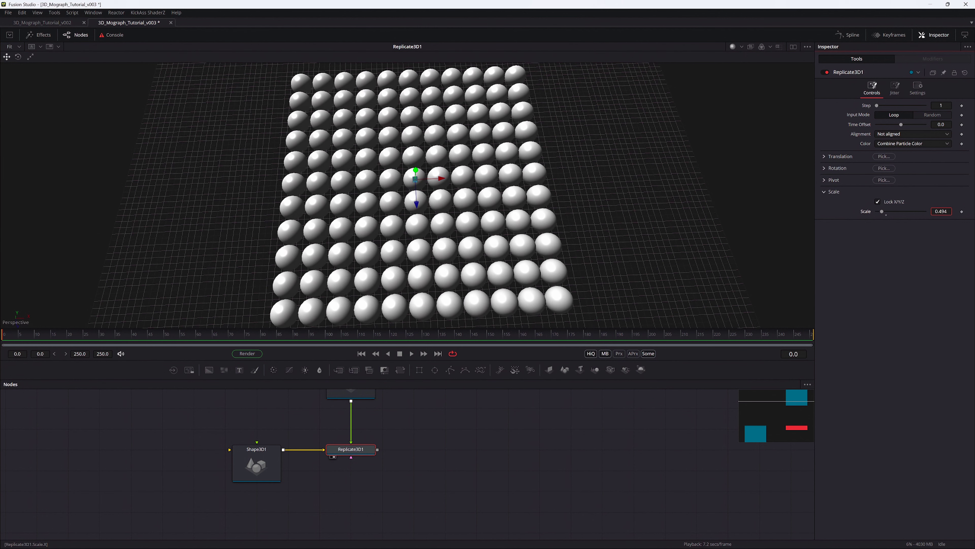
pyautogui.moveTo(651, 180); pyautogui.dragTo(676, 162)
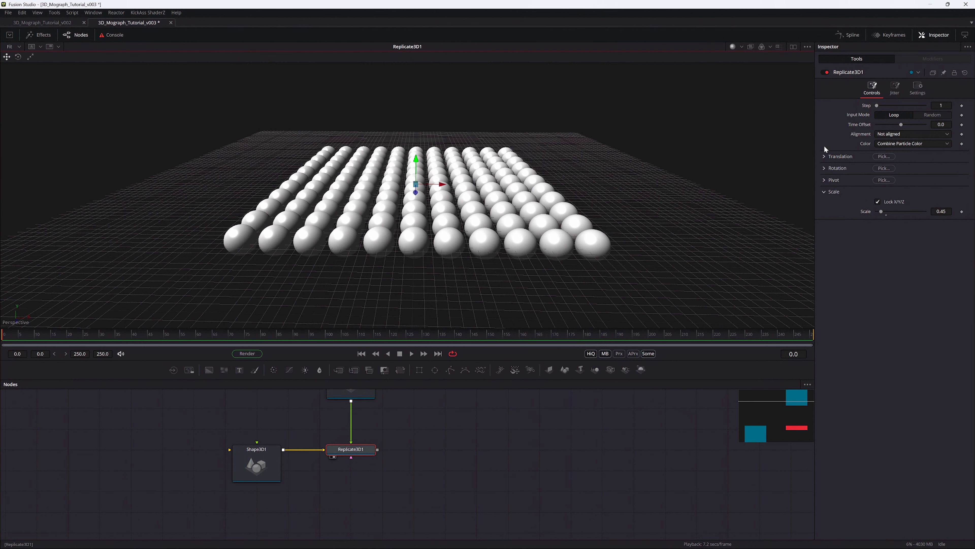
# Set the translation jitter of Replicate3D1 to X 20.0, Y 10.0 and Z 5.0
pyautogui.click(895, 92)
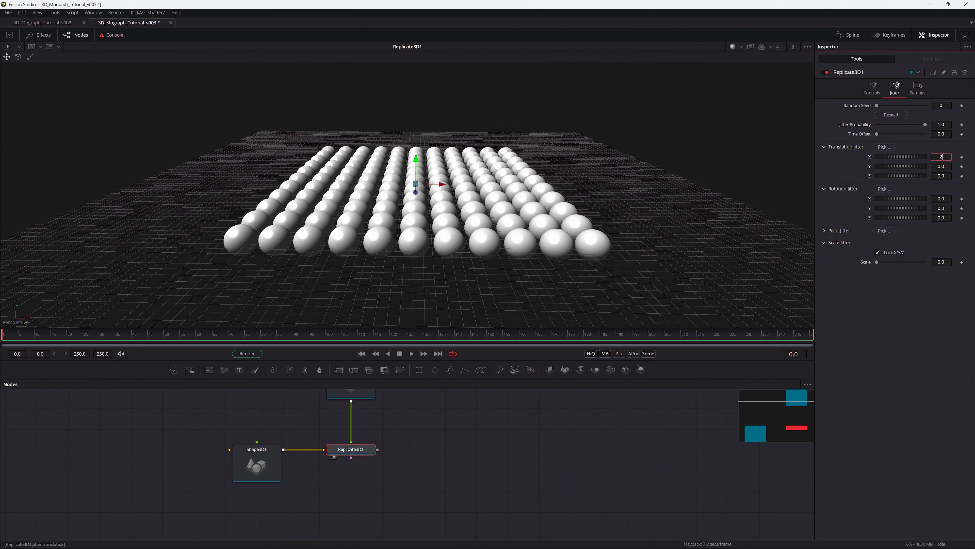
pyautogui.write('20')
pyautogui.press('Tab')
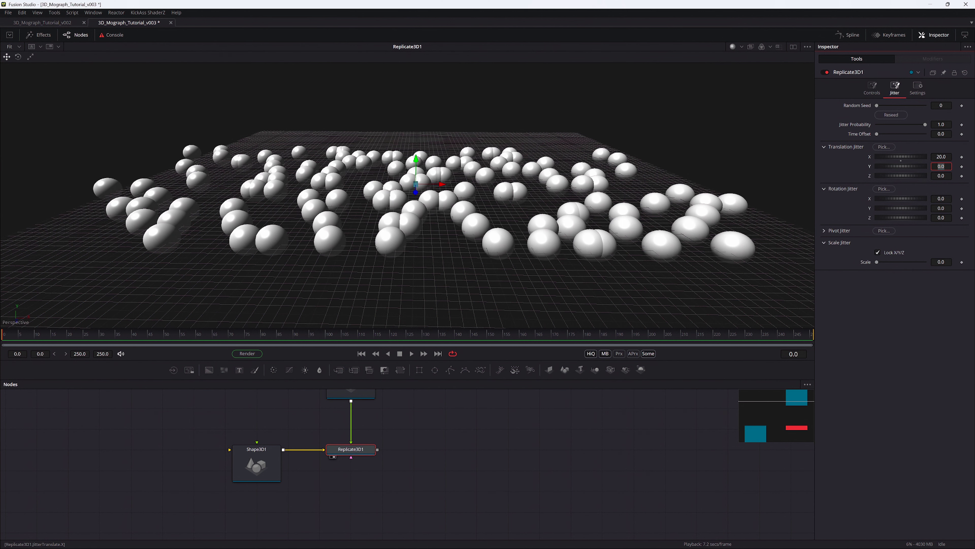
pyautogui.press('Tab')
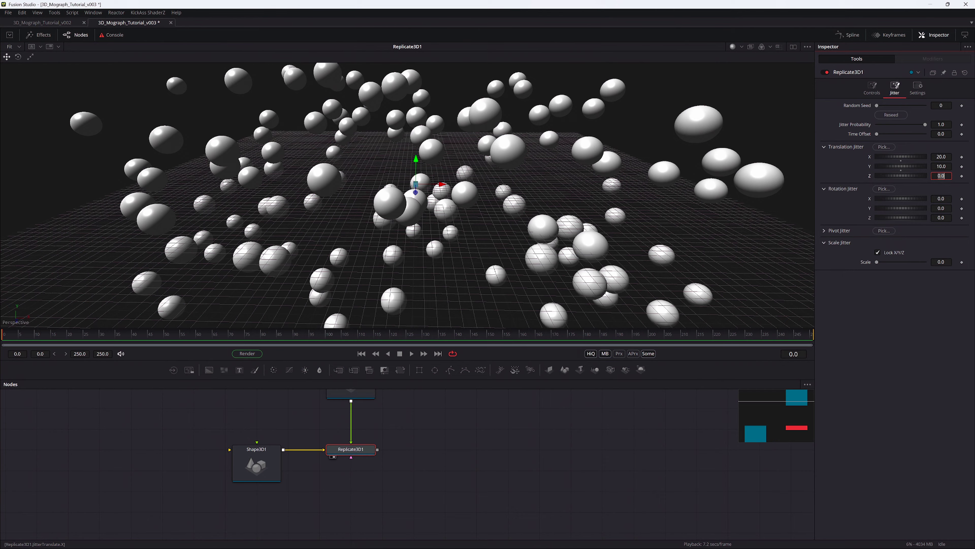
pyautogui.press('Tab')
pyautogui.moveTo(467, 133); pyautogui.dragTo(437, 127)
pyautogui.scroll(-3, 504, 140)
pyautogui.scroll(3, 444, 122)
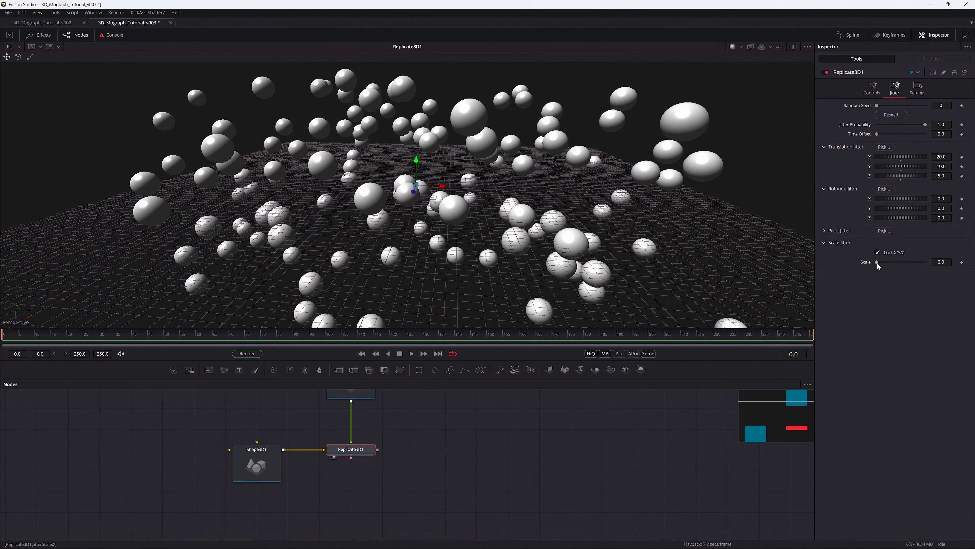
# Set the scale jitter of Replicate3D1 to about 1.417 and save the composition
pyautogui.moveTo(877, 262); pyautogui.dragTo(911, 263)
pyautogui.moveTo(457, 215); pyautogui.dragTo(469, 192)
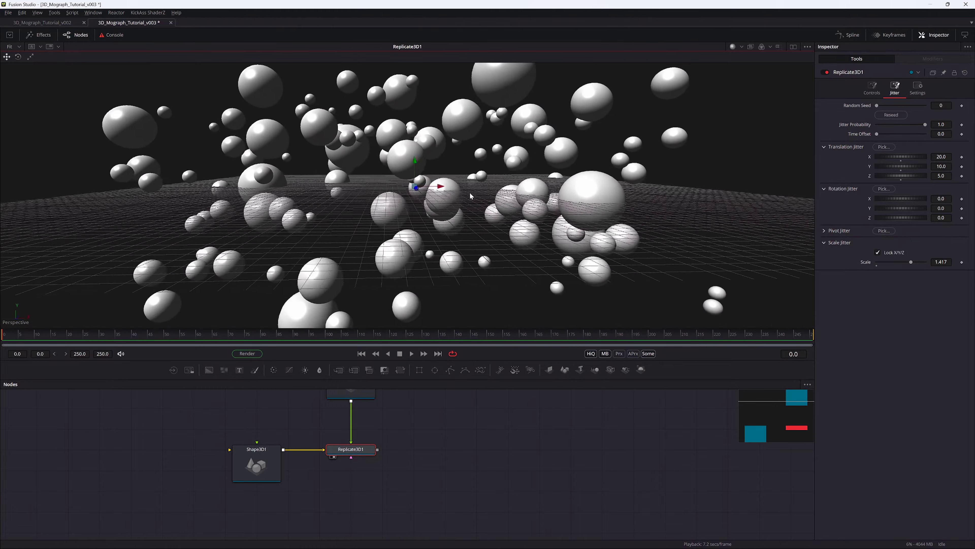
pyautogui.hotkey('ctrl', 's')
# Add a Merge 3D node connected to the output of Replicate3D1
pyautogui.hotkey('shift', 'space')
pyautogui.write('merge 3d')
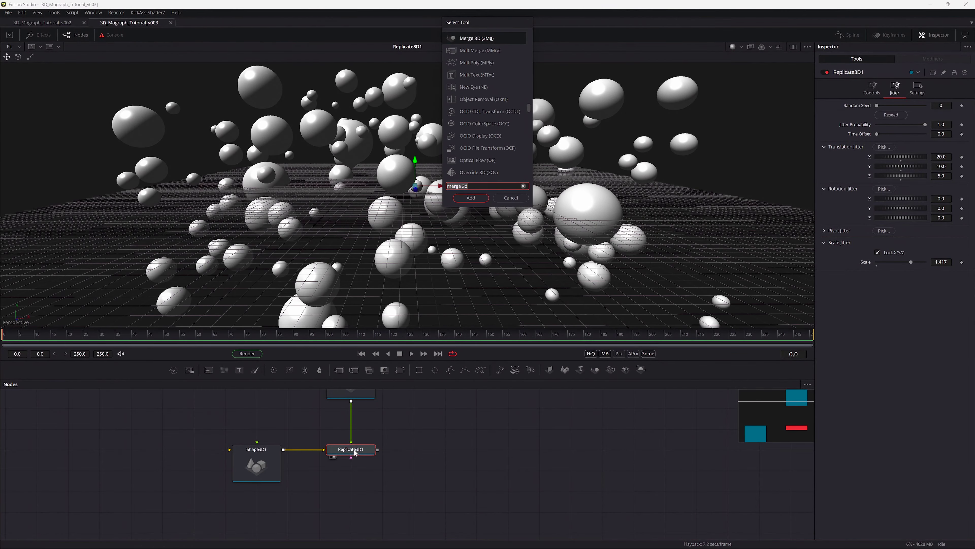
pyautogui.press('Return')
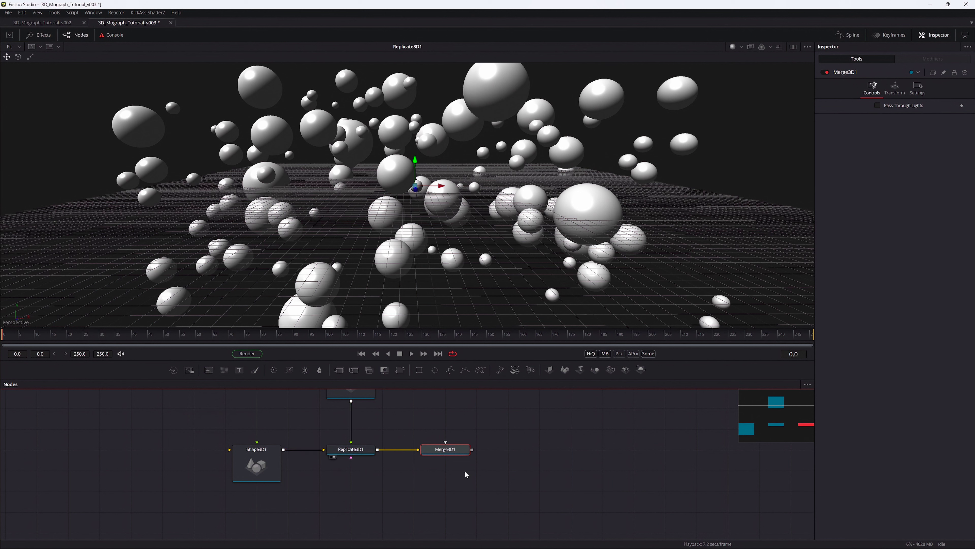
# Undo the newly added Merge 3D node and add a separate Text 3D node reading "Actual 3d"
pyautogui.hotkey('ctrl', 'z')
pyautogui.hotkey('shift', 'space')
pyautogui.write('text 3d')
pyautogui.press('Return')
pyautogui.click(824, 115)
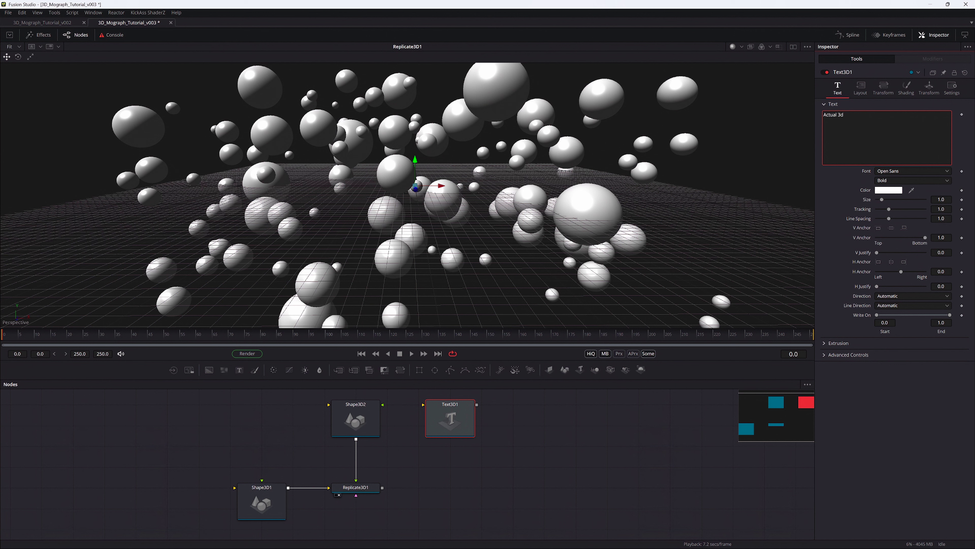
# Set the 3D text's font to Bebas Neue and display Text3D1 in the viewer
pyautogui.click(898, 171)
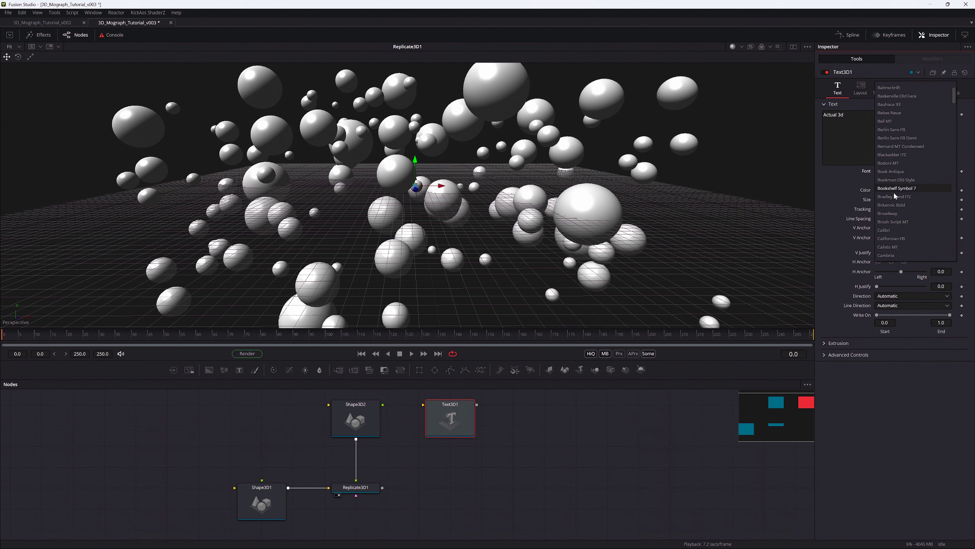
pyautogui.click(889, 112)
pyautogui.press('1')
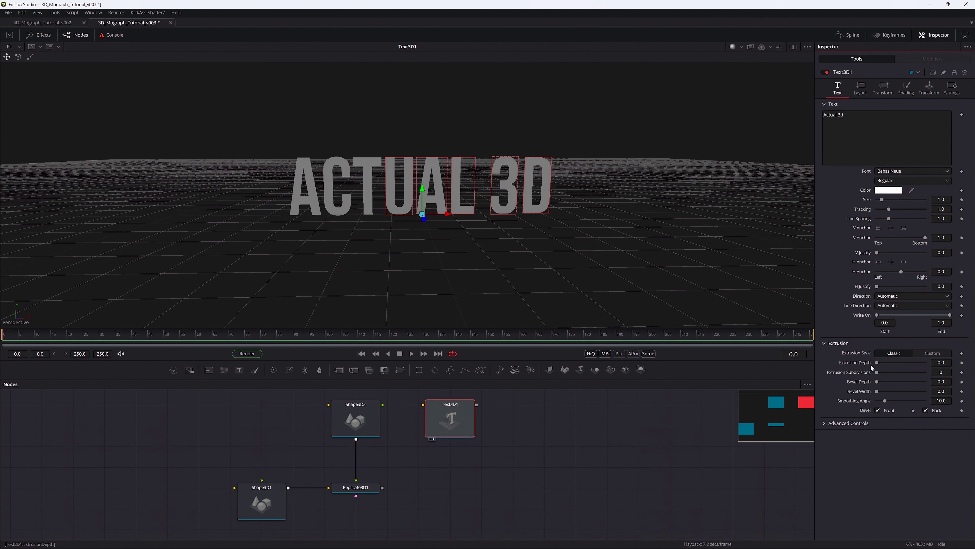
# Extrude the 3D text to a depth of 0.2 and bevel it with depth about 0.0027 and width about 0.0039
pyautogui.moveTo(877, 362); pyautogui.dragTo(925, 363)
pyautogui.moveTo(442, 215); pyautogui.dragTo(472, 199)
pyautogui.moveTo(877, 382); pyautogui.dragTo(879, 392)
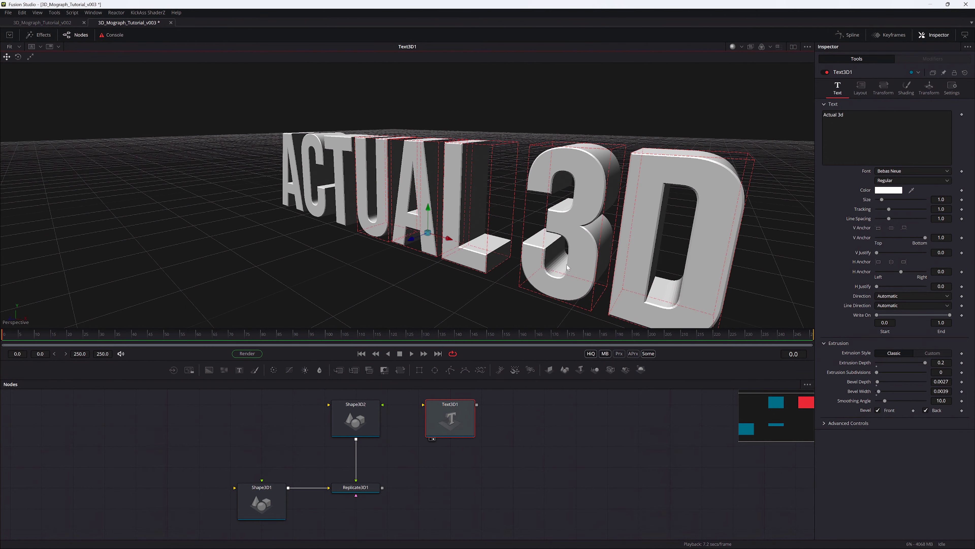
# Set the smoothing angle of the text extrusion to about 20.79
pyautogui.scroll(4, 594, 240)
pyautogui.moveTo(594, 239); pyautogui.dragTo(573, 234)
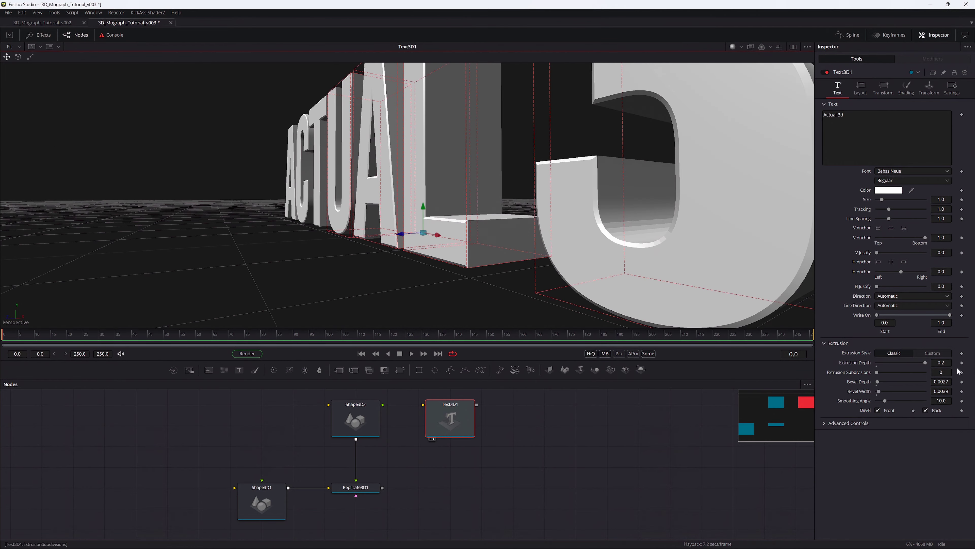
pyautogui.click(885, 401)
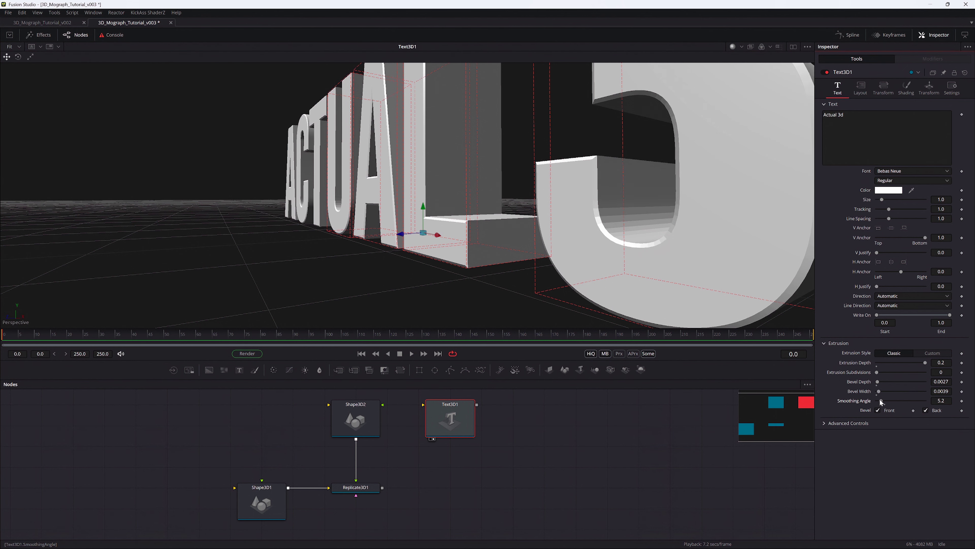
pyautogui.moveTo(691, 254); pyautogui.dragTo(604, 241)
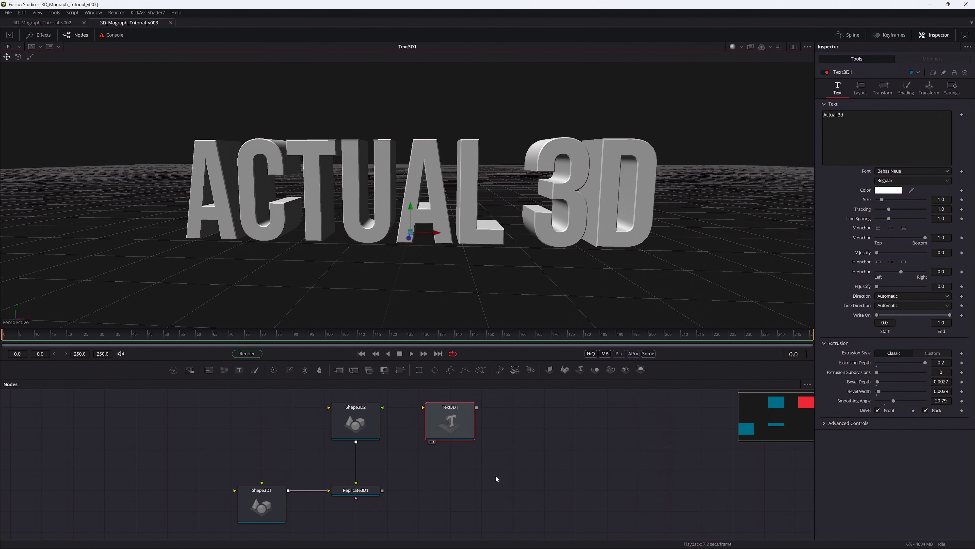
# Add a Merge 3D node, connect Replicate3D1 and Text3D1 to it, and display the merge in the viewer
pyautogui.click(430, 482)
pyautogui.hotkey('shift', 'space')
pyautogui.write('merge 3')
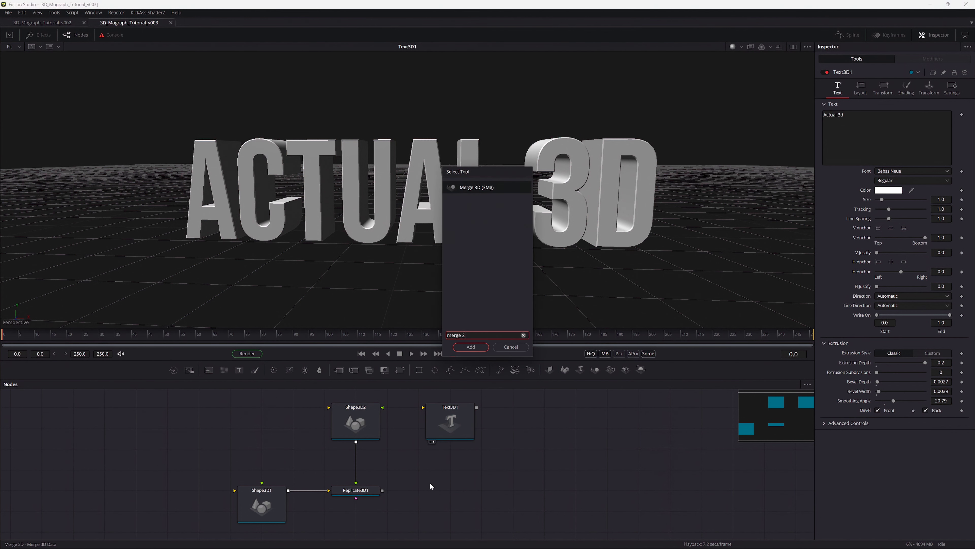
pyautogui.press('Return')
pyautogui.moveTo(382, 490); pyautogui.dragTo(434, 494)
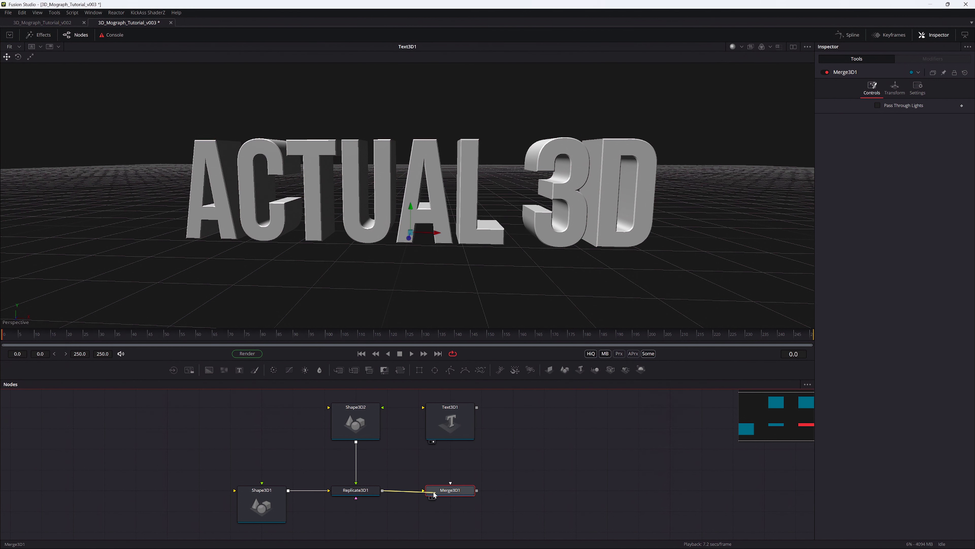
pyautogui.moveTo(477, 407); pyautogui.dragTo(450, 484)
pyautogui.press('1')
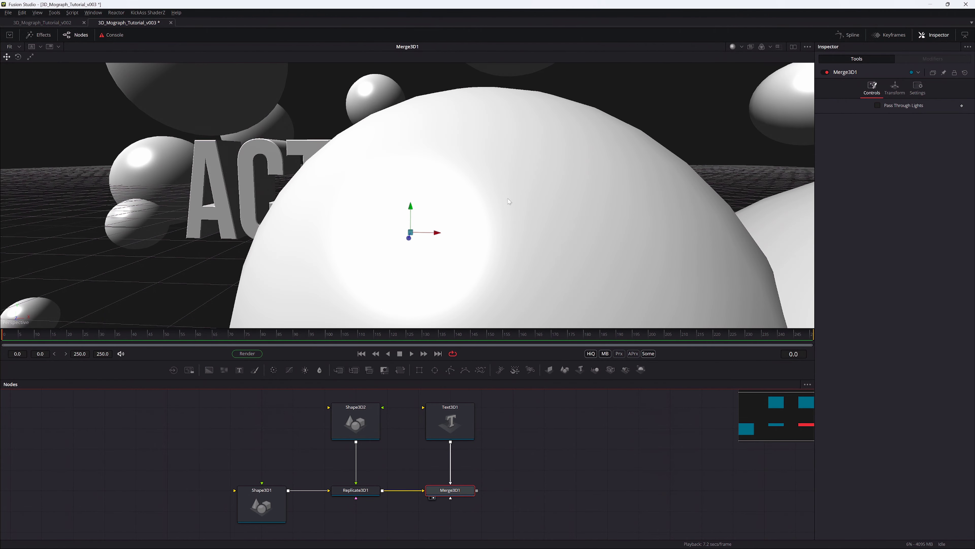
# Enlarge the 3D text among the spheres to a size of about 3.86
pyautogui.scroll(-10, 508, 201)
pyautogui.moveTo(419, 243); pyautogui.dragTo(502, 266)
pyautogui.click(469, 198)
pyautogui.moveTo(880, 203); pyautogui.dragTo(896, 202)
pyautogui.moveTo(480, 192); pyautogui.dragTo(381, 189)
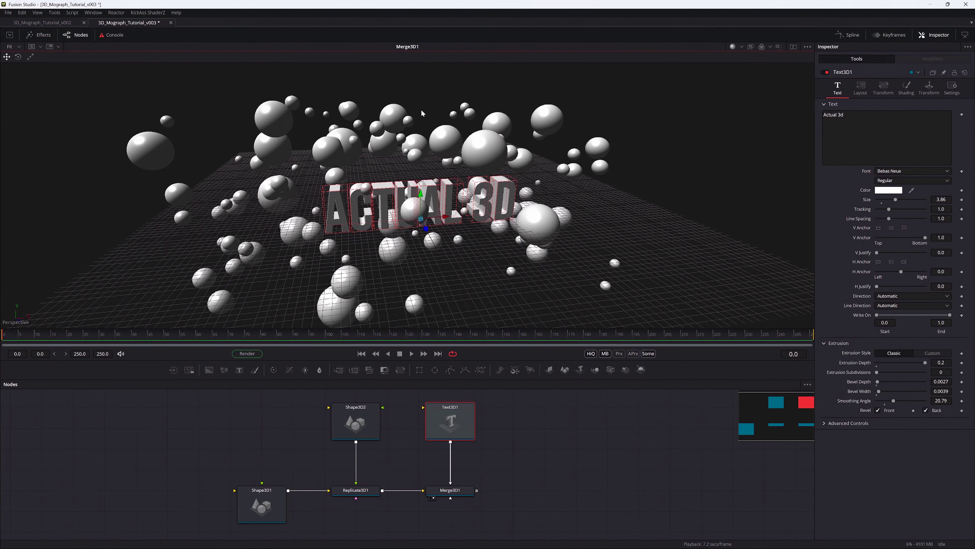
# Set Replicate3D1's translation jitter to about X 22.217 and Y 11.884, and its translation to about Y 1.45 and Z -0.43
pyautogui.moveTo(442, 217); pyautogui.dragTo(572, 245)
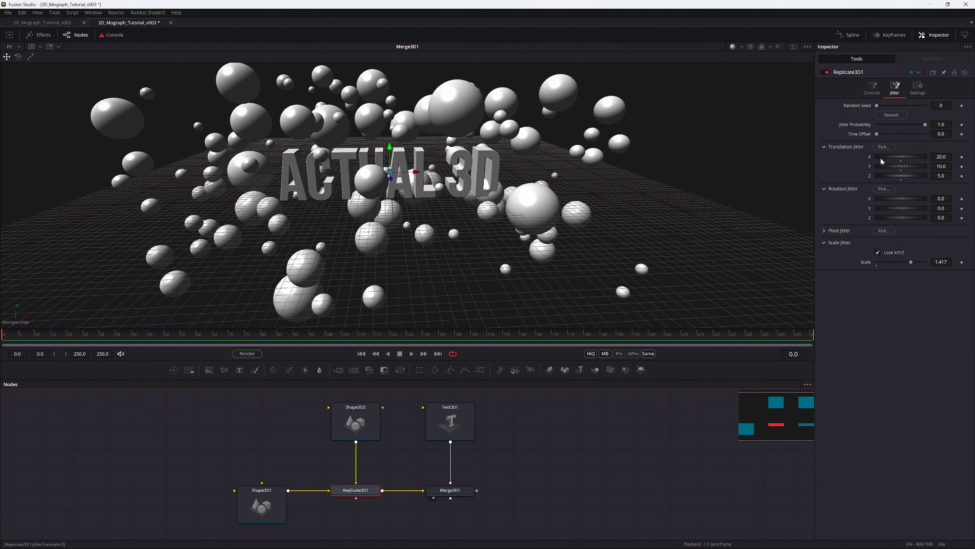
pyautogui.moveTo(891, 159); pyautogui.dragTo(952, 157)
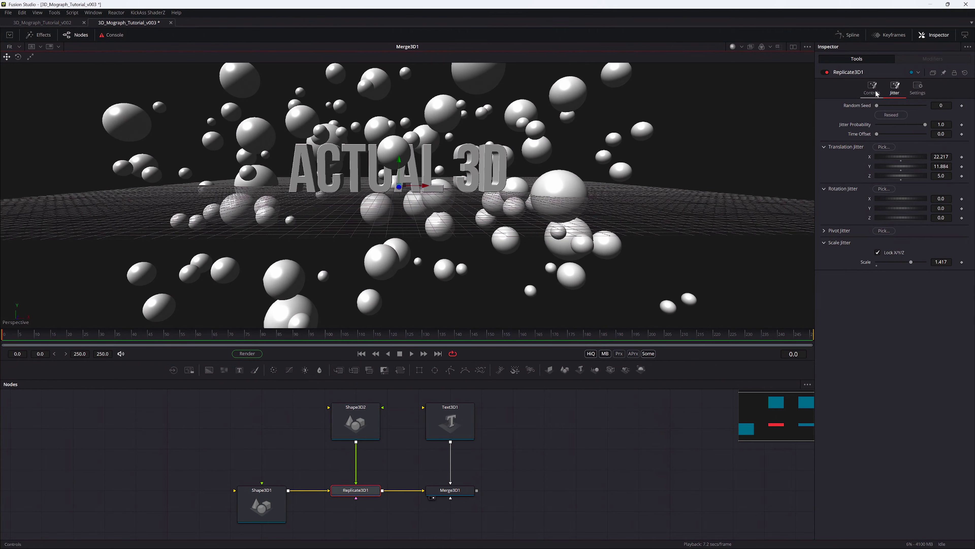
pyautogui.click(872, 89)
pyautogui.click(824, 157)
pyautogui.moveTo(894, 181); pyautogui.dragTo(904, 177)
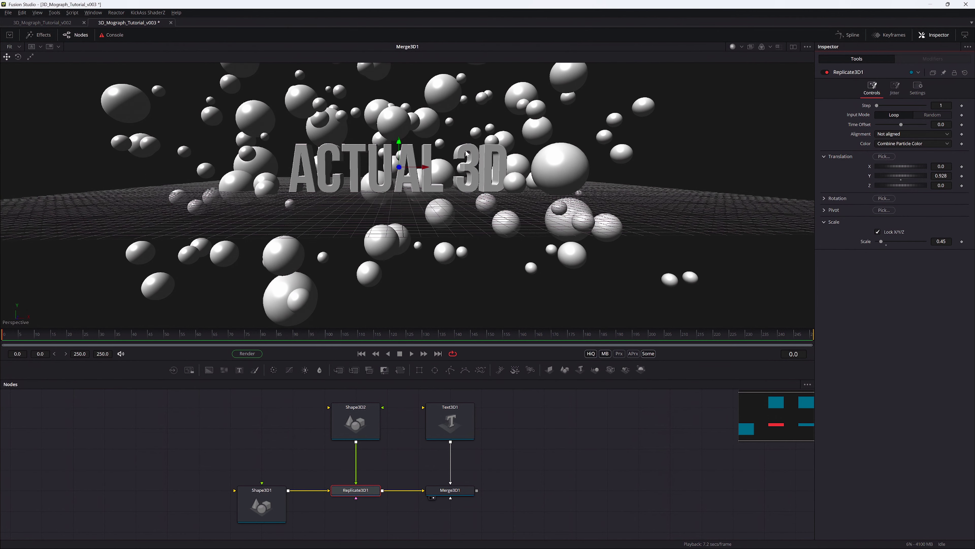
# Add a second Merge 3D node connected to the output of Merge3D1
pyautogui.click(463, 489)
pyautogui.hotkey('shift', 'space')
pyautogui.write('merge 3d')
pyautogui.press('Return')
pyautogui.scroll(-1, 468, 457)
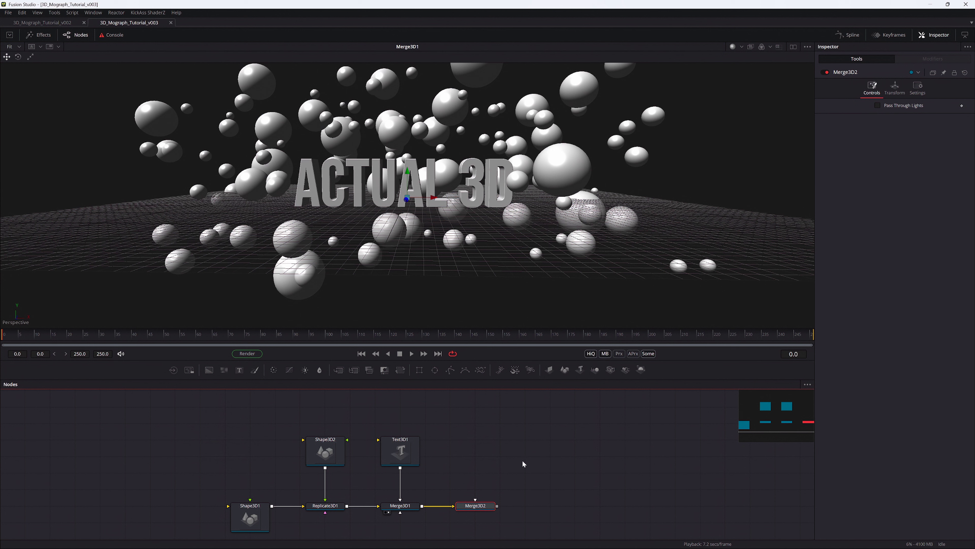
# Spread out the node layout by moving the Shape3D1, Shape3D2 and Replicate3D1 group away from the merges and repositioning Merge3D2
pyautogui.click(472, 478)
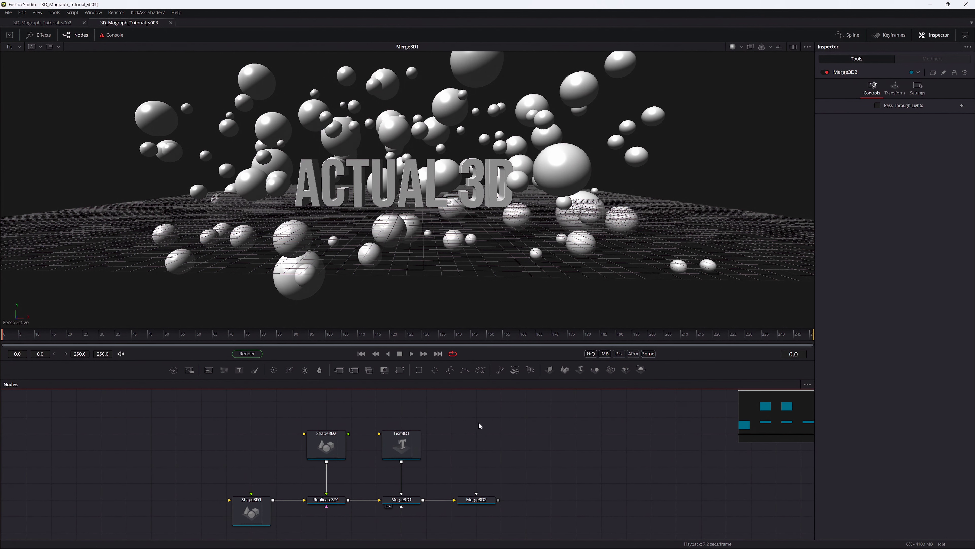
pyautogui.moveTo(268, 442); pyautogui.dragTo(225, 511)
pyautogui.moveTo(198, 420); pyautogui.dragTo(303, 497)
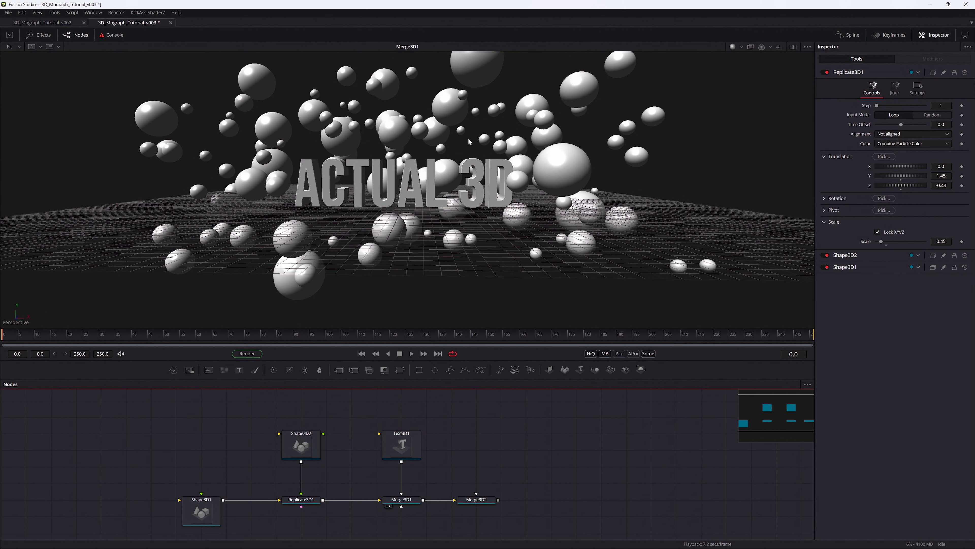
pyautogui.click(483, 487)
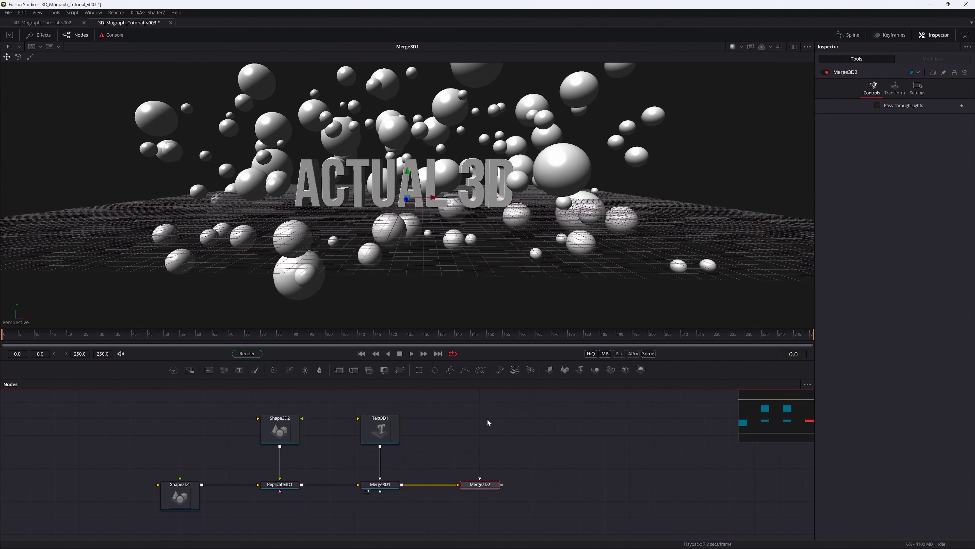
# Add a Spot Light node above Merge3D2 and connect it to that merge
pyautogui.click(485, 445)
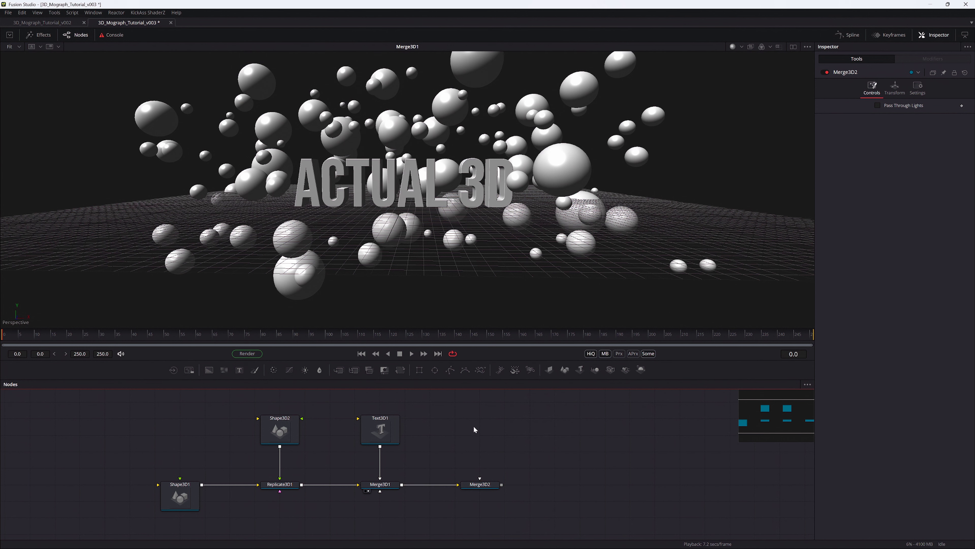
pyautogui.hotkey('shift', 'space')
pyautogui.write('merge 3d')
pyautogui.press('BackSpace')
pyautogui.press('BackSpace')
pyautogui.press('BackSpace')
pyautogui.press('BackSpace')
pyautogui.press('BackSpace')
pyautogui.press('BackSpace')
pyautogui.press('BackSpace')
pyautogui.press('BackSpace')
pyautogui.write('spot')
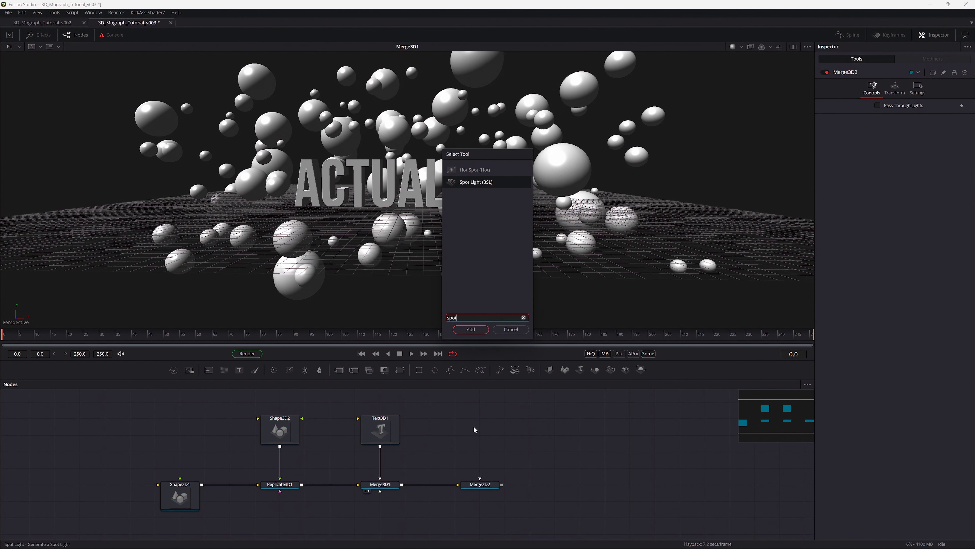
pyautogui.press('Return')
pyautogui.moveTo(501, 419); pyautogui.dragTo(480, 484)
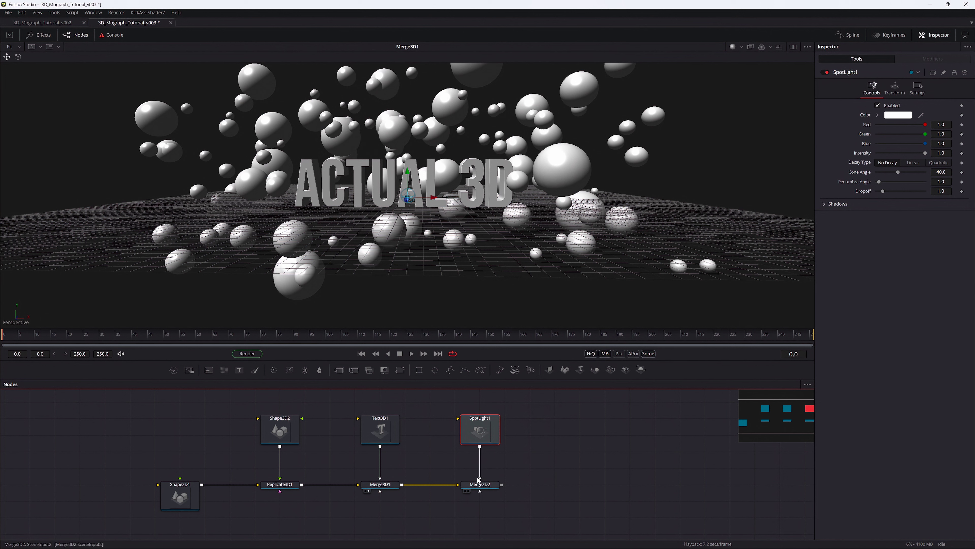
# Add an Ambient Light node, connect it to Merge3D2, and display Merge3D2 in the viewer
pyautogui.click(480, 484)
pyautogui.hotkey('shift', 'space')
pyautogui.write('ambient')
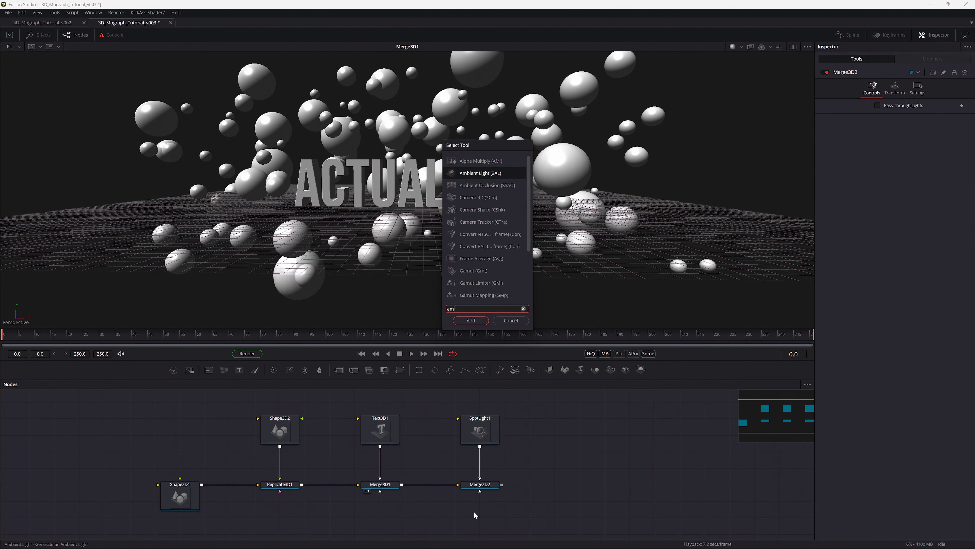
pyautogui.press('Return')
pyautogui.moveTo(496, 475); pyautogui.dragTo(480, 471)
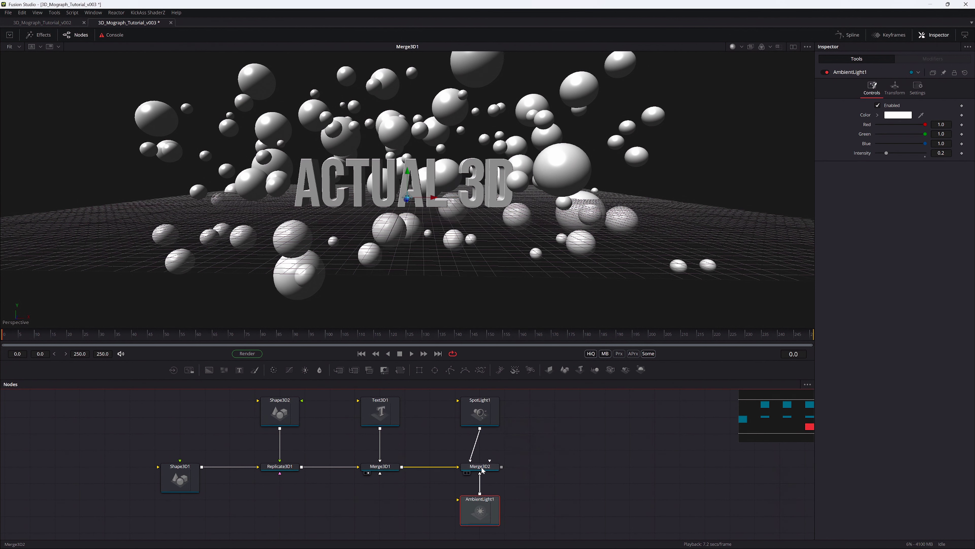
pyautogui.click(480, 466)
pyautogui.press('2')
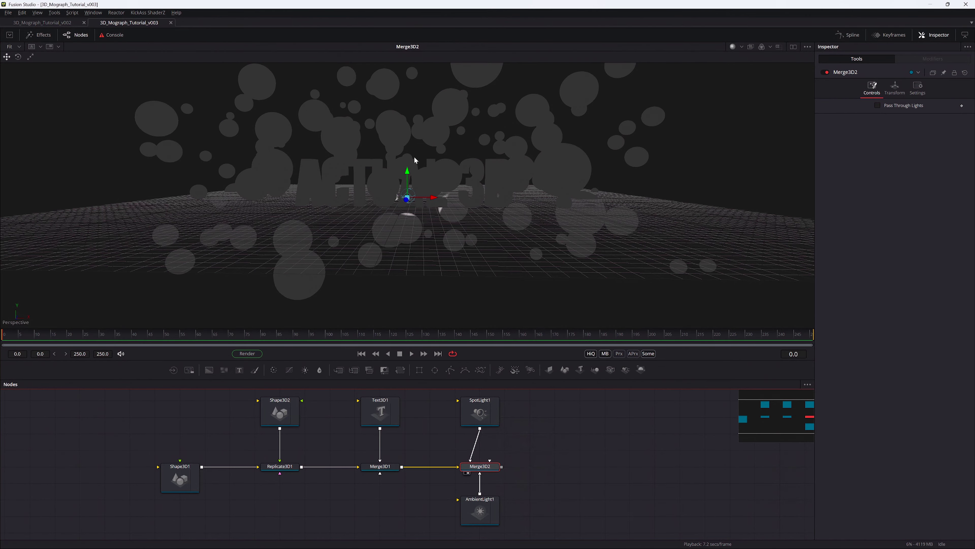
# Enable the target option in the transform settings of SpotLight1
pyautogui.moveTo(413, 159); pyautogui.dragTo(442, 178)
pyautogui.click(478, 511)
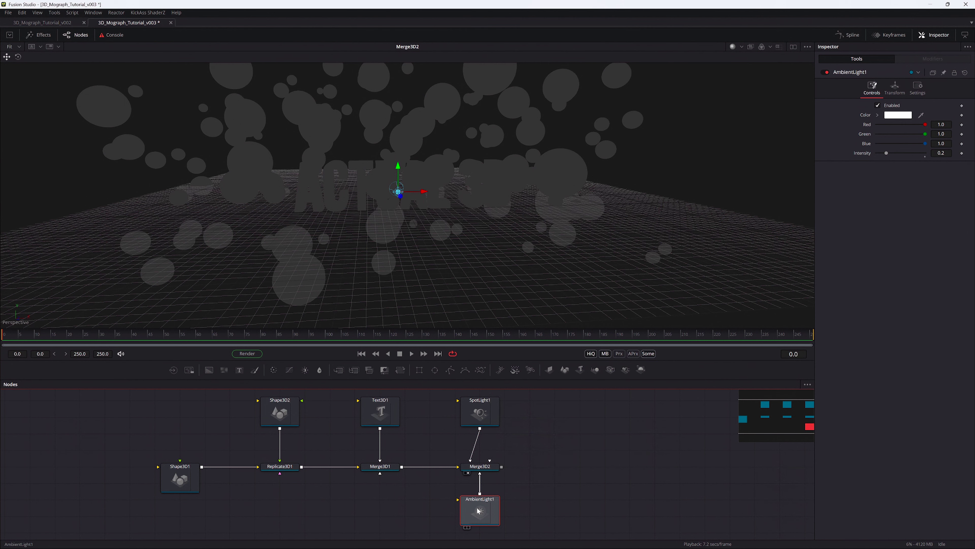
pyautogui.click(480, 412)
pyautogui.moveTo(378, 185); pyautogui.dragTo(341, 189)
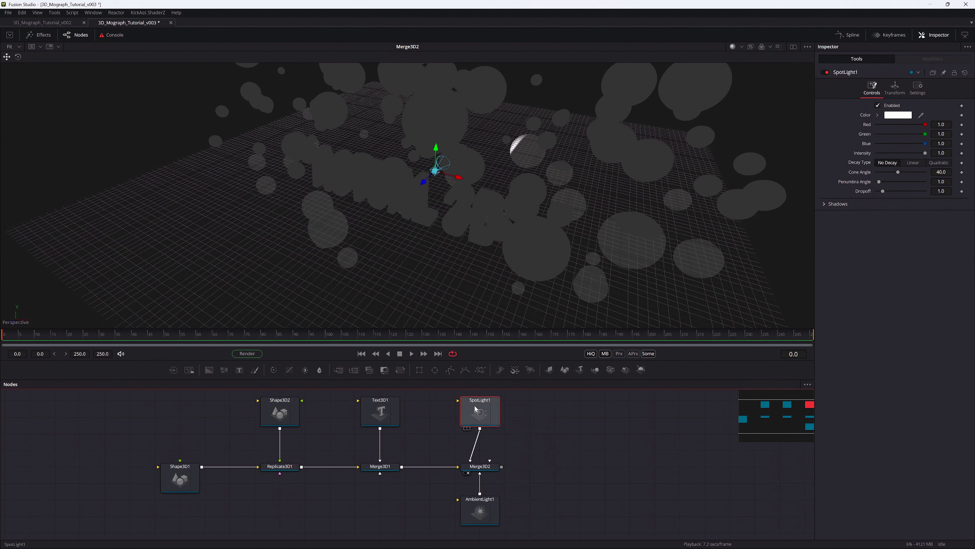
pyautogui.click(895, 89)
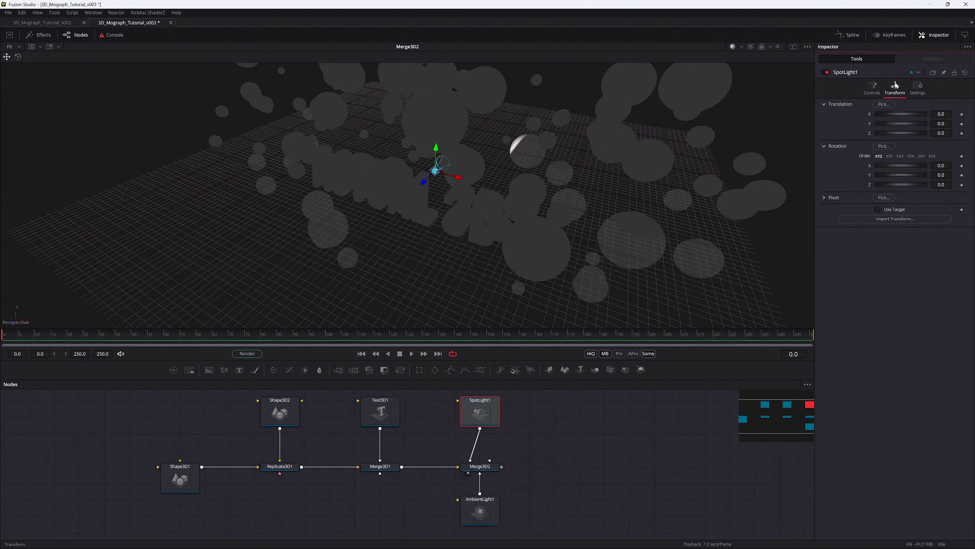
pyautogui.click(877, 209)
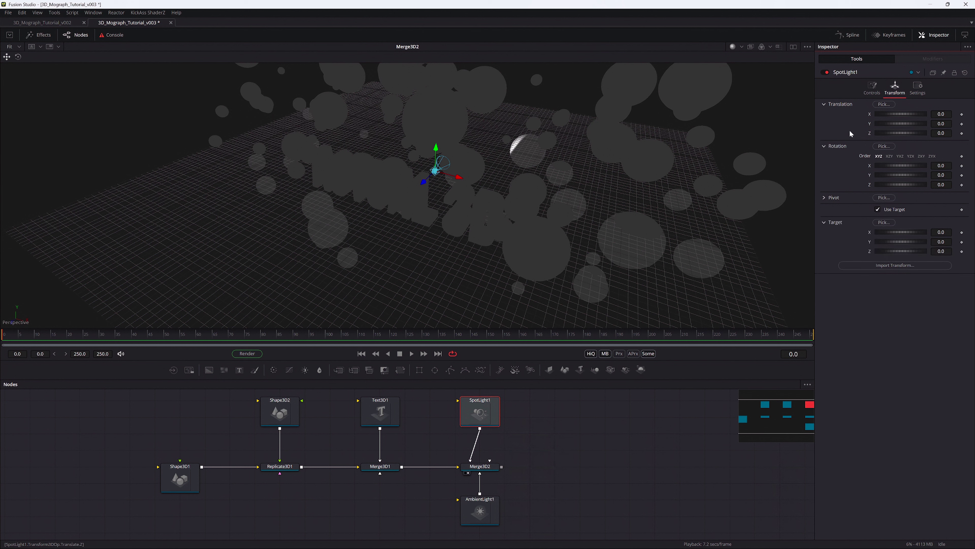
# Move SpotLight1 high above the scene so it shines down on the text and spheres
pyautogui.moveTo(424, 181); pyautogui.dragTo(387, 91)
pyautogui.moveTo(387, 90); pyautogui.dragTo(396, 173)
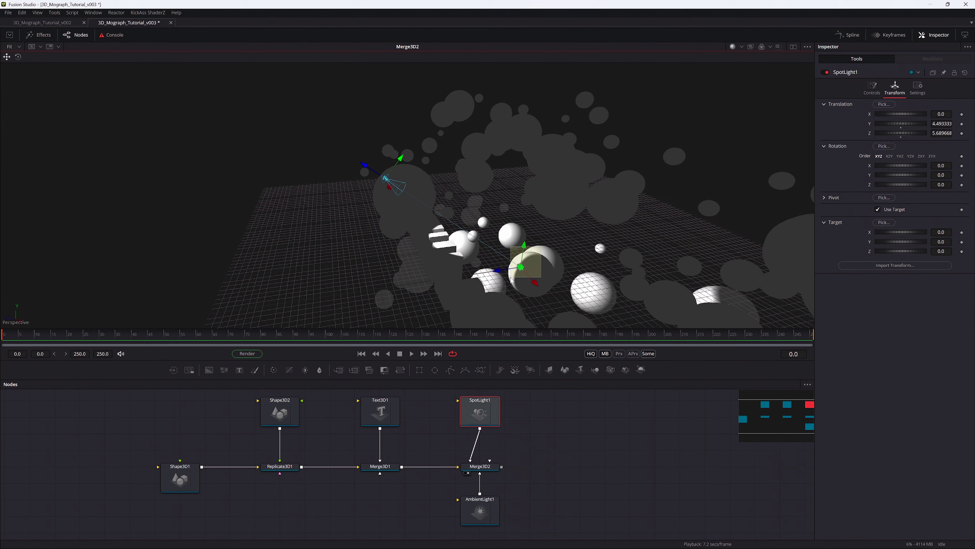
pyautogui.click(394, 223)
pyautogui.scroll(-10, 567, 112)
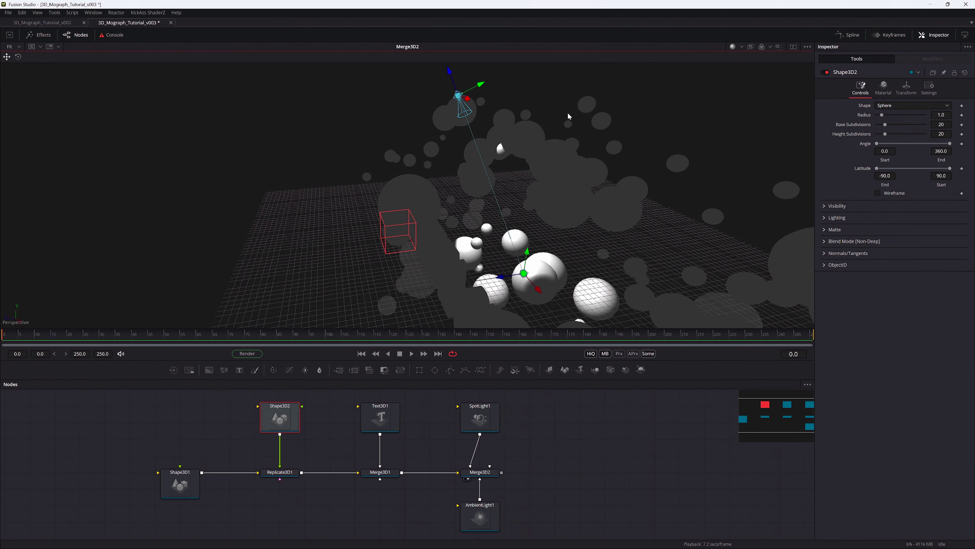
pyautogui.moveTo(430, 152); pyautogui.dragTo(431, 307)
pyautogui.scroll(5, 399, 203)
# Add a third Merge 3D node connected to the output of Merge3D2
pyautogui.click(487, 467)
pyautogui.hotkey('shift', 'space')
pyautogui.write('merge')
pyautogui.press('Return')
pyautogui.moveTo(532, 471); pyautogui.dragTo(557, 472)
# Add a Camera 3D node above Merge3D3
pyautogui.click(555, 424)
pyautogui.hotkey('shift', 'space')
pyautogui.write('camera 3')
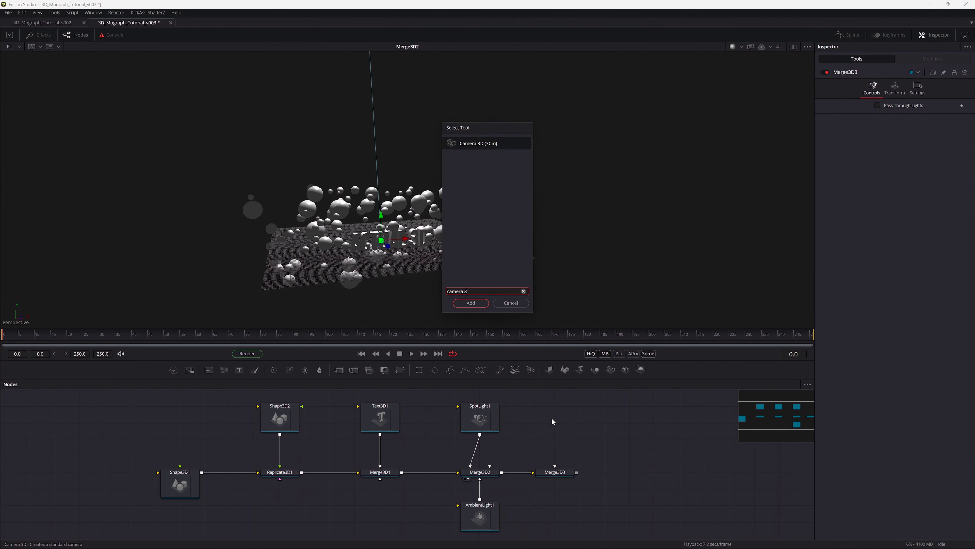
pyautogui.press('Return')
# Add a Renderer 3D node after Merge3D3, fed by that merge's output
pyautogui.click(565, 471)
pyautogui.hotkey('shift', 'space')
pyautogui.write('render')
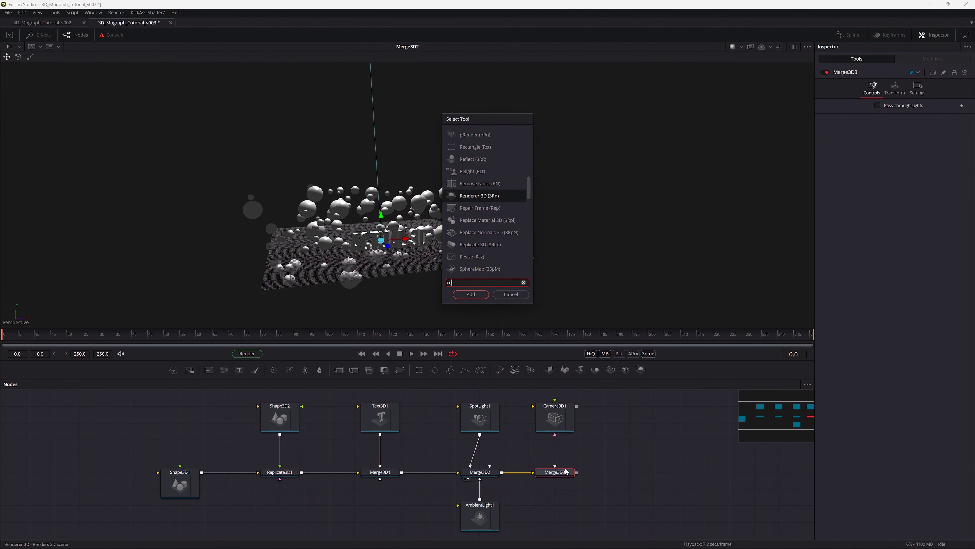
pyautogui.press('Return')
pyautogui.moveTo(667, 481); pyautogui.dragTo(547, 421)
pyautogui.moveTo(609, 471); pyautogui.dragTo(558, 476)
# Connect Camera3D1 to Merge3D3 and display Merge3D3 in the viewer
pyautogui.click(674, 438)
pyautogui.scroll(-2, 554, 449)
pyautogui.click(486, 438)
pyautogui.moveTo(496, 441); pyautogui.dragTo(477, 479)
pyautogui.press('1')
# Set up two side-by-side viewers showing Merge3D3 and Renderer3D1, and save the composition
pyautogui.click(558, 476)
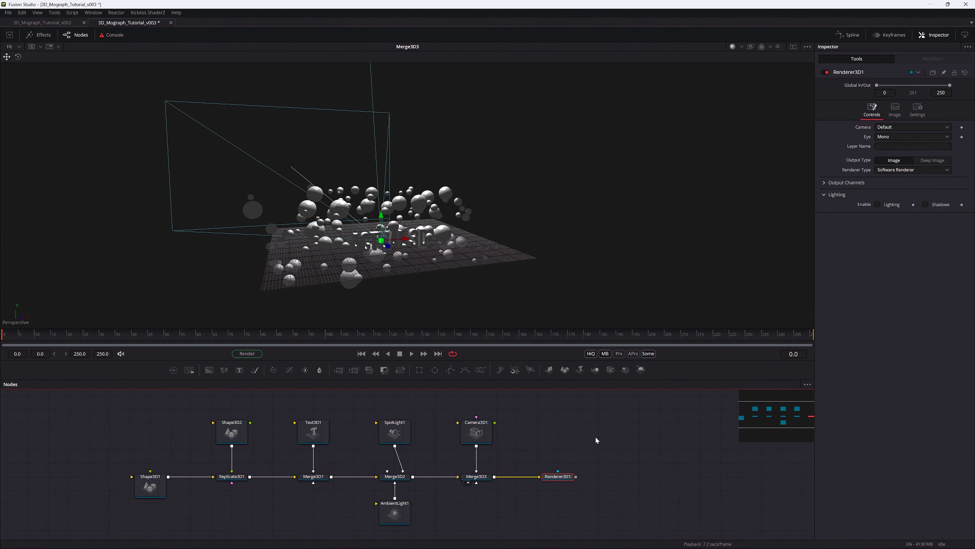
pyautogui.press('1')
pyautogui.click(476, 476)
pyautogui.click(793, 47)
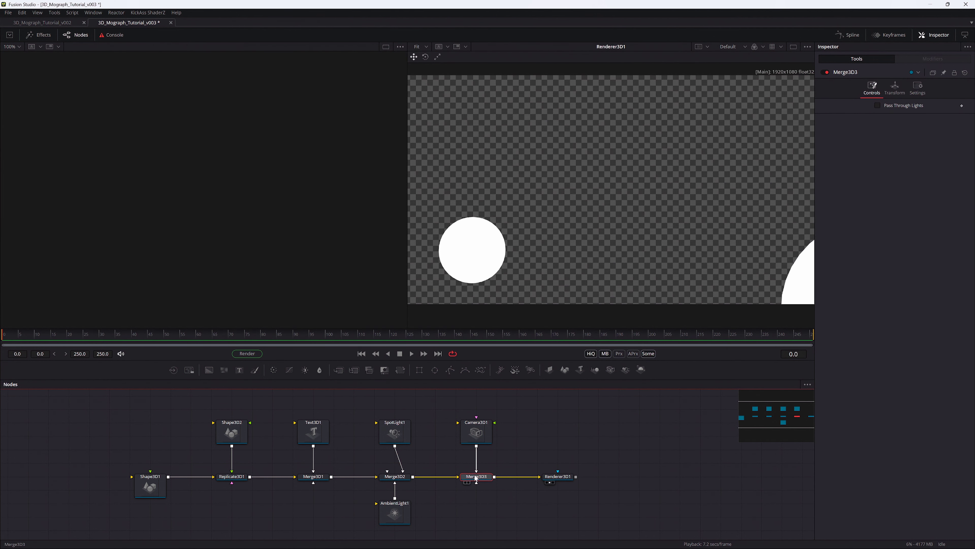
pyautogui.moveTo(476, 476); pyautogui.dragTo(192, 292)
pyautogui.hotkey('ctrl', 's')
# Turn on lighting in the Merge3D3 viewer and pull the camera back along Z to about 19.89
pyautogui.moveTo(192, 108); pyautogui.dragTo(77, 223)
pyautogui.click(326, 47)
pyautogui.moveTo(230, 173)
pyautogui.mouseDown()
pyautogui.moveTo(154, 254)
pyautogui.moveTo(109, 321)
pyautogui.mouseUp()
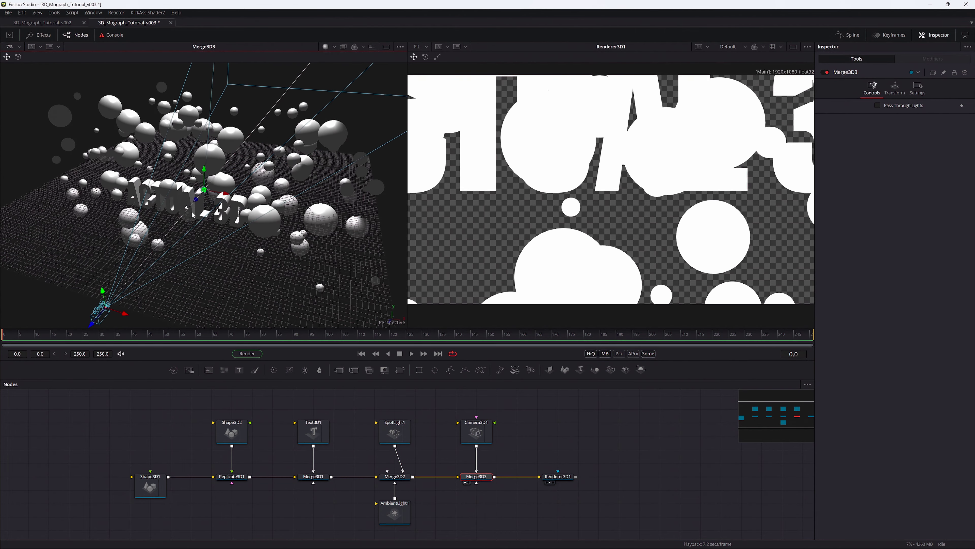
pyautogui.scroll(-1, 164, 243)
# Enable Use Target on Camera3D1, set the target to about Y 0.868 and Z 3.9, and save the composition
pyautogui.click(478, 429)
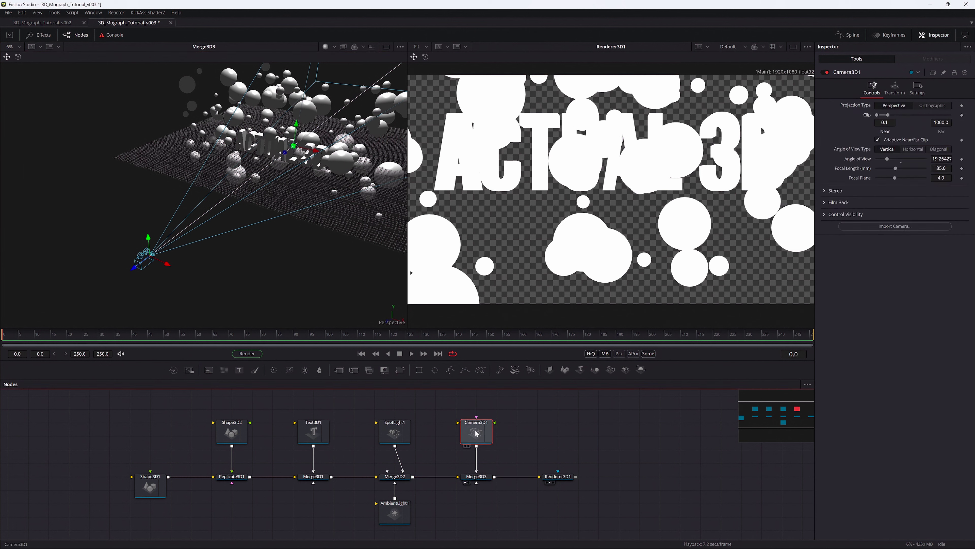
pyautogui.click(894, 92)
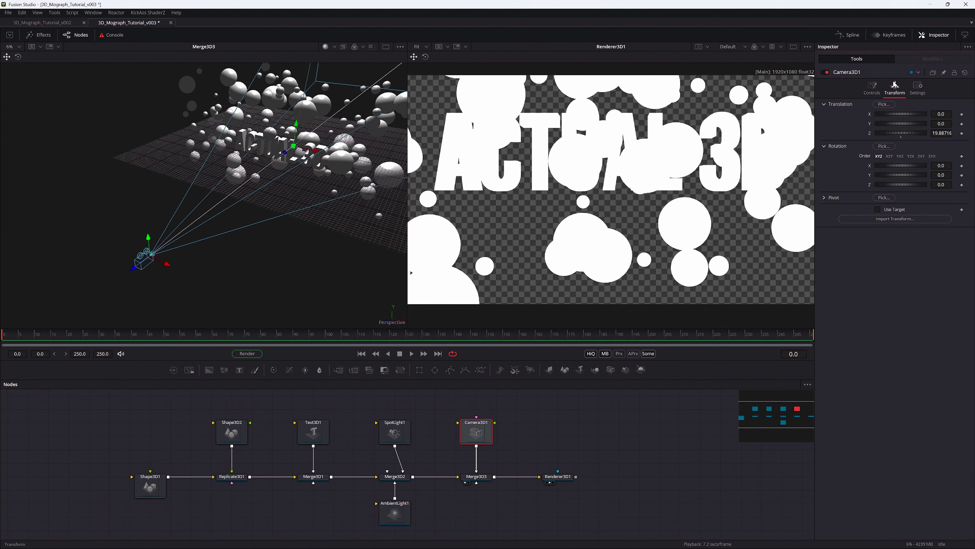
pyautogui.click(878, 210)
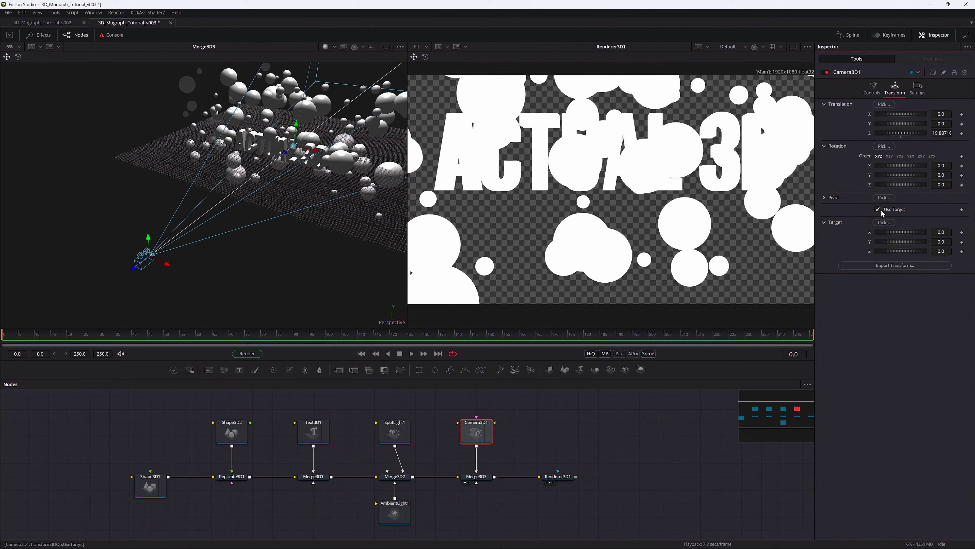
pyautogui.moveTo(270, 174)
pyautogui.mouseDown()
pyautogui.moveTo(252, 200)
pyautogui.moveTo(282, 148)
pyautogui.moveTo(249, 178)
pyautogui.moveTo(271, 191)
pyautogui.mouseUp()
pyautogui.scroll(2, 282, 147)
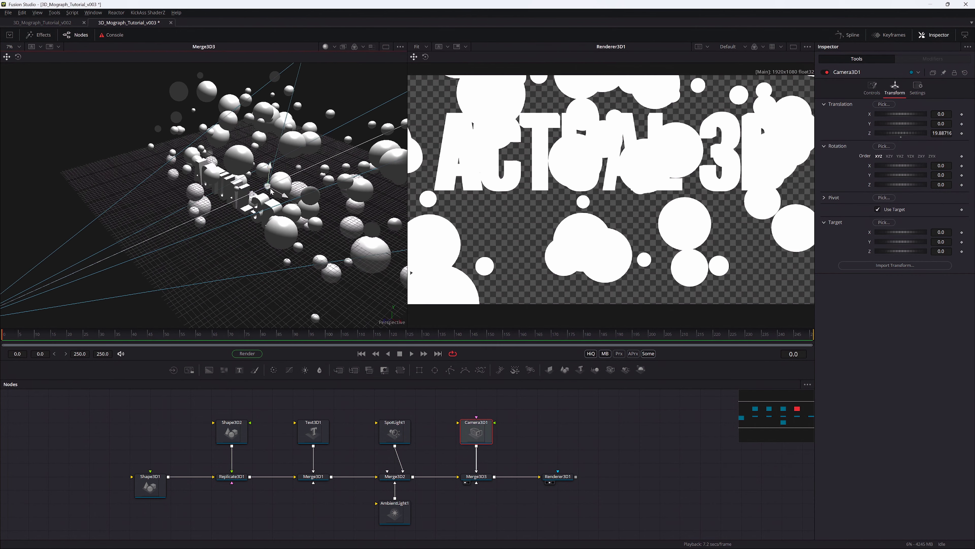
pyautogui.moveTo(879, 251); pyautogui.dragTo(914, 241)
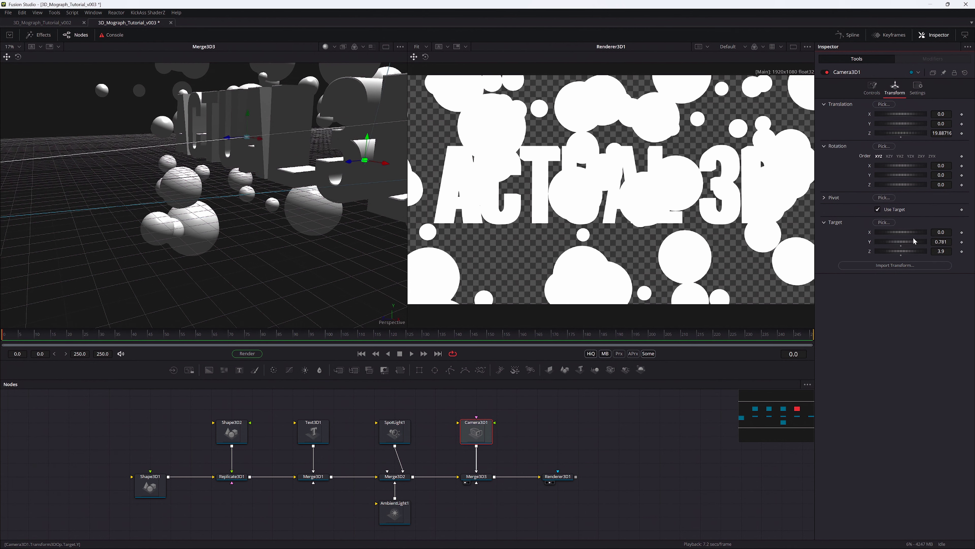
pyautogui.hotkey('ctrl', 's')
pyautogui.moveTo(311, 154); pyautogui.dragTo(329, 186)
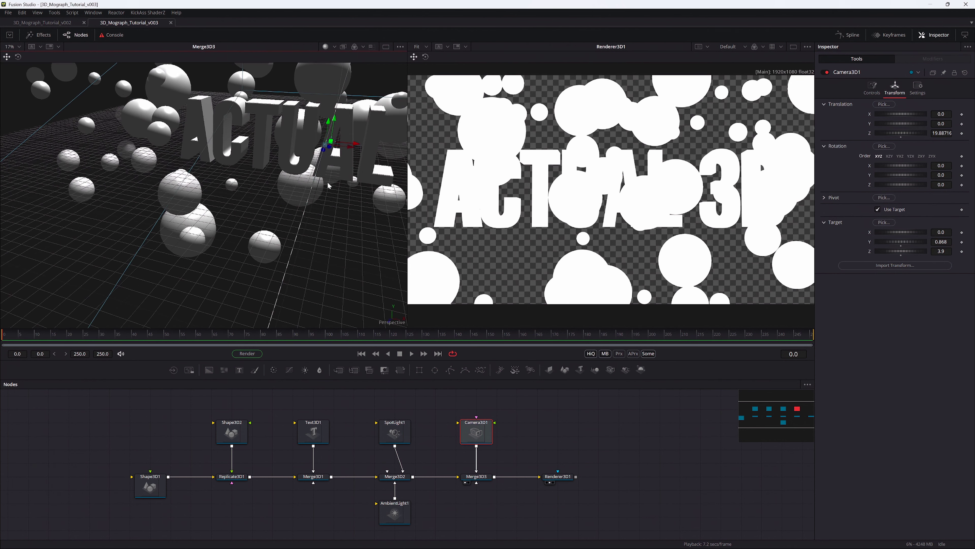
# Switch Renderer3D1 to the Hardware Renderer and enable both Lighting and Shadows
pyautogui.click(557, 476)
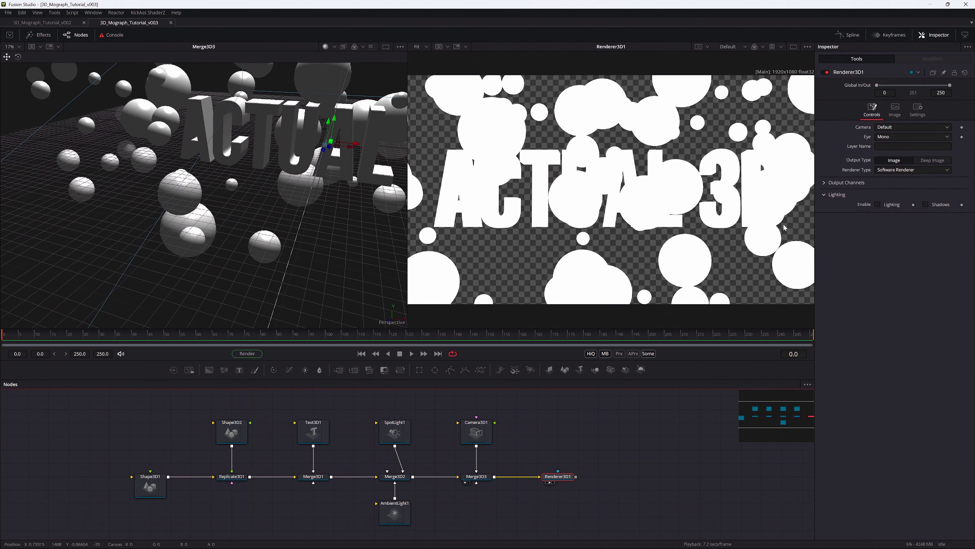
pyautogui.click(890, 172)
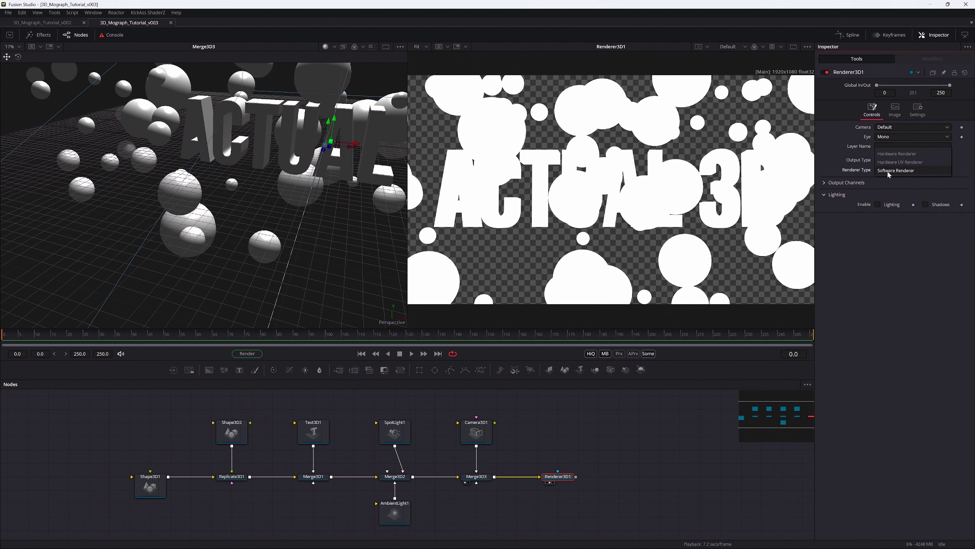
pyautogui.click(902, 155)
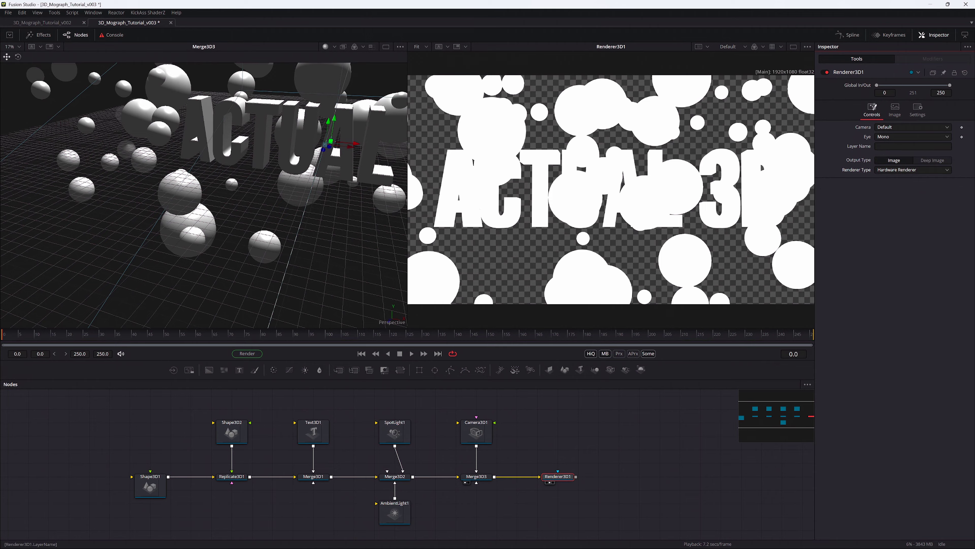
pyautogui.click(877, 227)
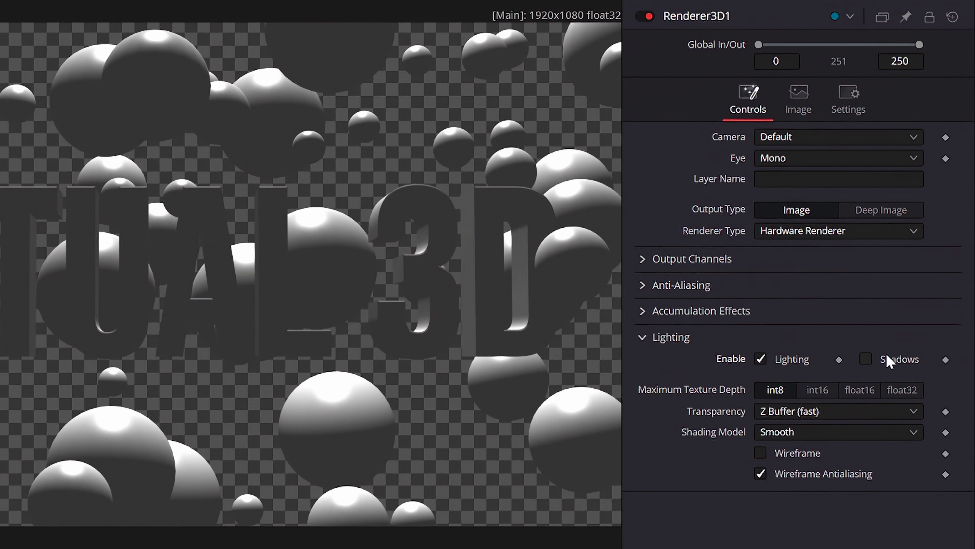
pyautogui.click(865, 359)
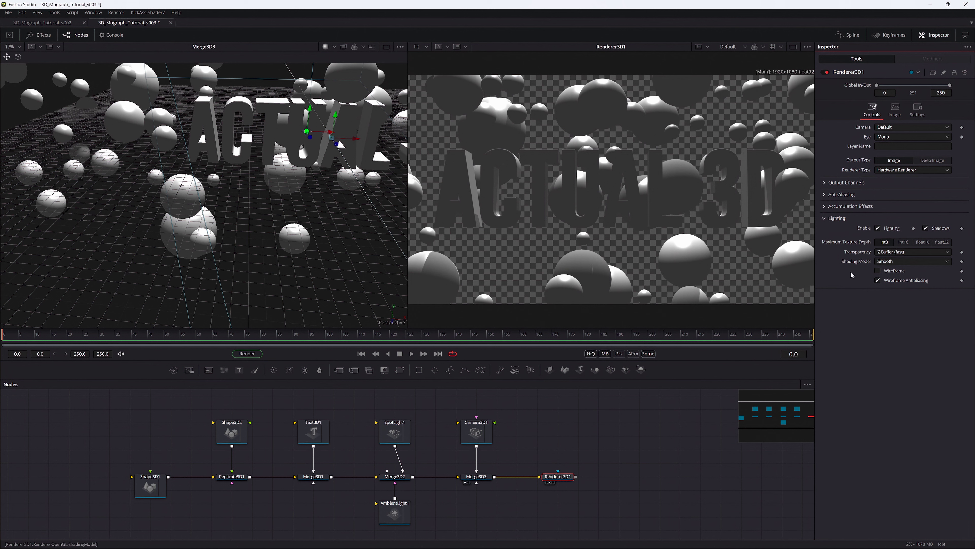
# Set Renderer3D1's maximum texture depth to float32 and transparency to Sorted (accurate), saving the composition
pyautogui.click(942, 242)
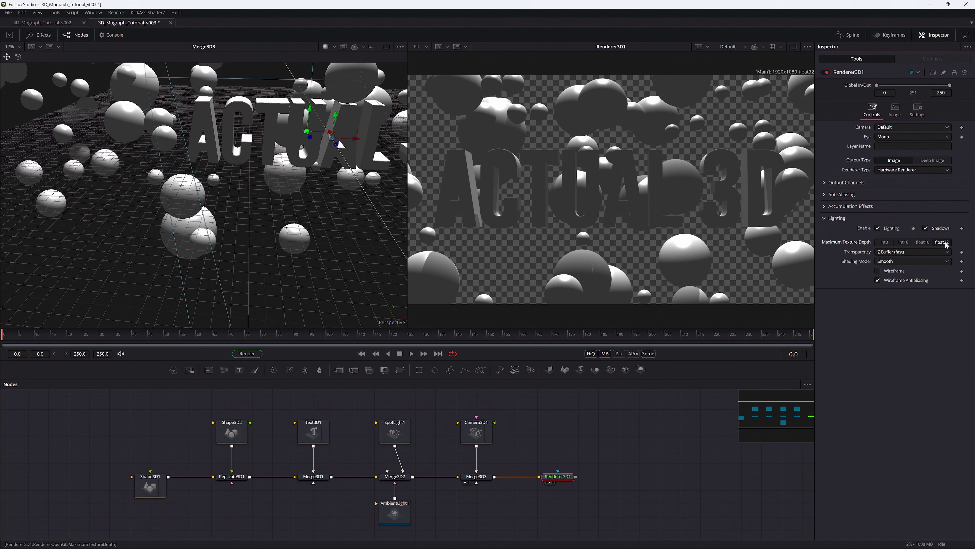
pyautogui.hotkey('ctrl', 's')
pyautogui.click(918, 252)
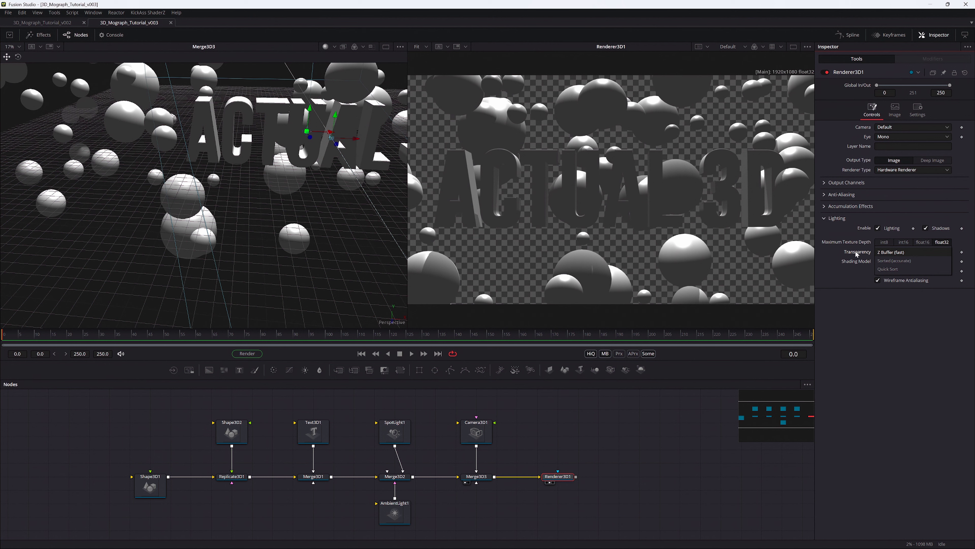
pyautogui.scroll(5, 497, 218)
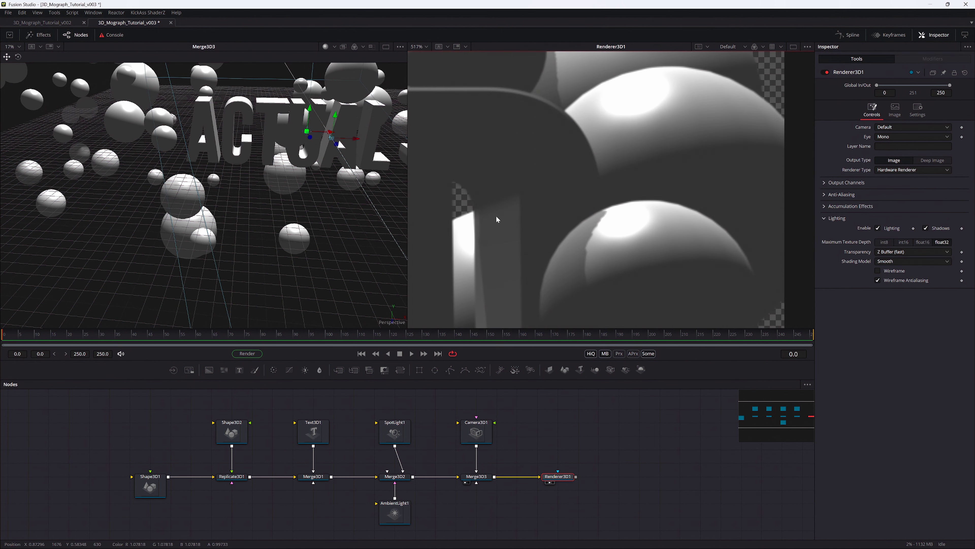
pyautogui.click(907, 261)
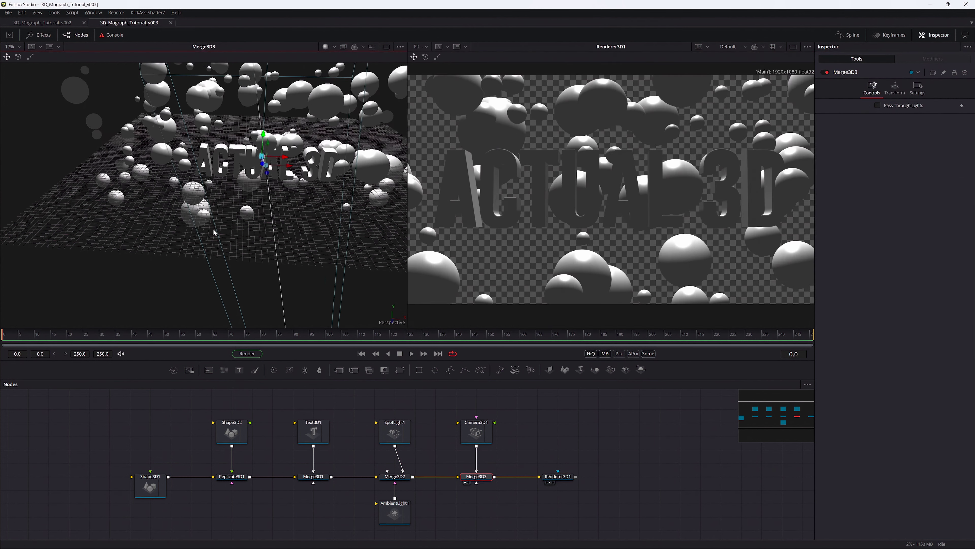
# Set Camera3D1's focal length to 50 mm and reposition the camera at about X 10.77, Y 4.26, Z 35.49
pyautogui.scroll(-5, 213, 228)
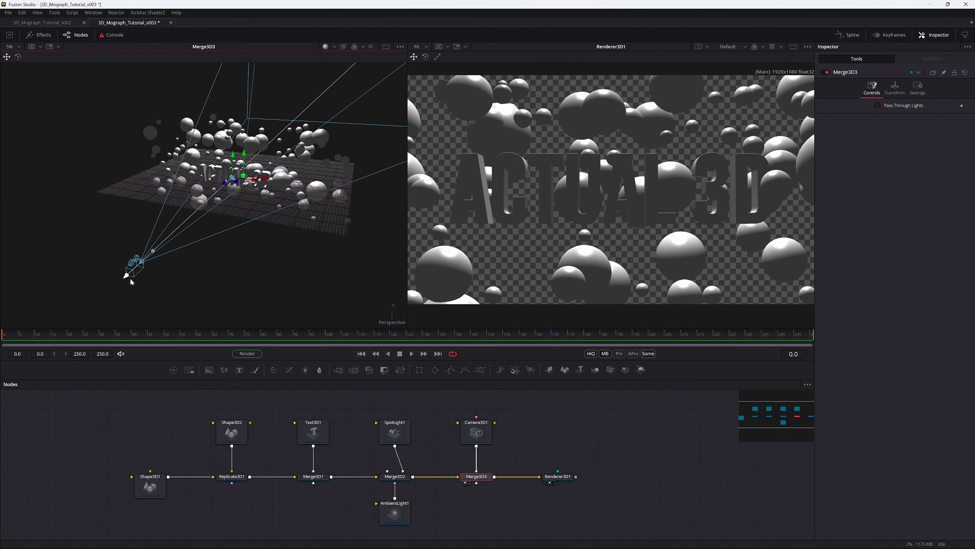
pyautogui.moveTo(116, 304)
pyautogui.mouseDown()
pyautogui.moveTo(79, 345)
pyautogui.moveTo(123, 298)
pyautogui.mouseUp()
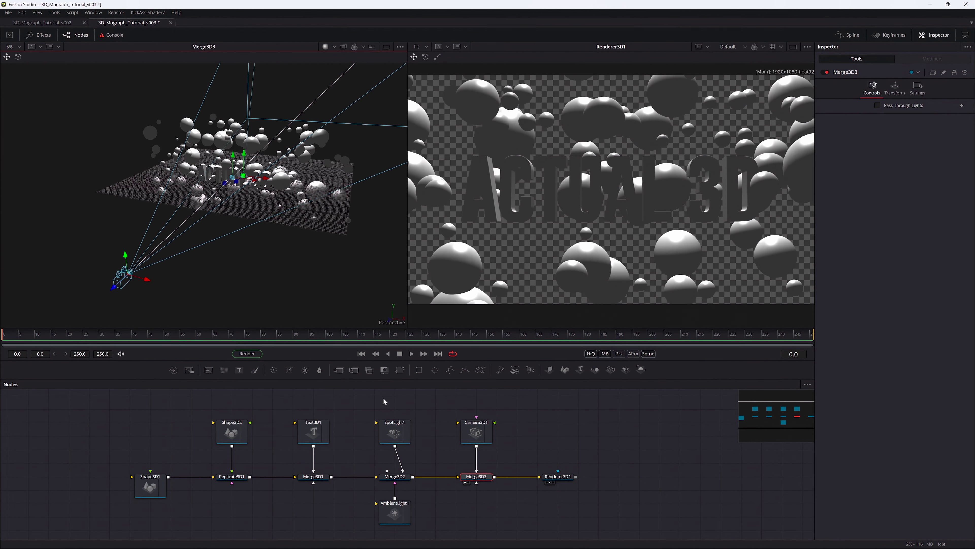
pyautogui.click(476, 431)
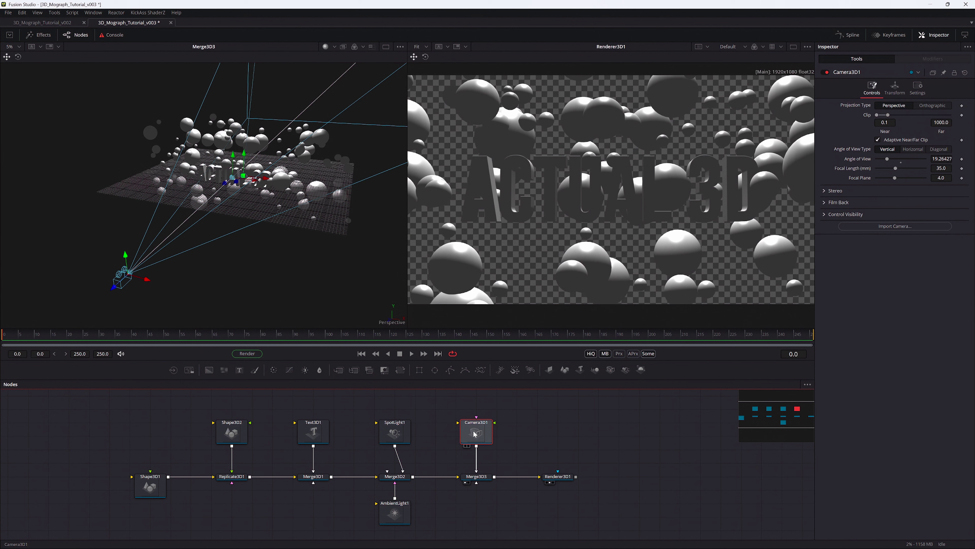
pyautogui.click(947, 167)
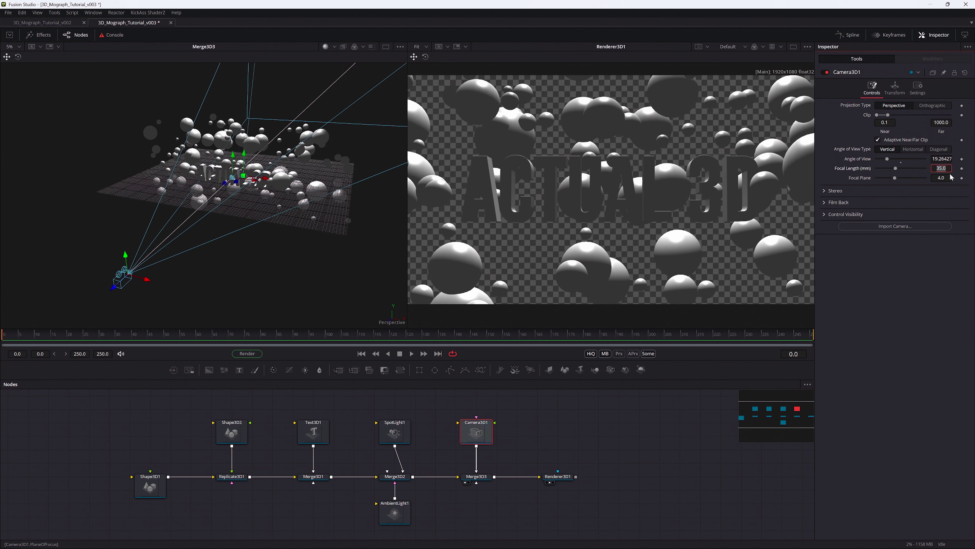
pyautogui.moveTo(71, 285)
pyautogui.mouseDown()
pyautogui.moveTo(49, 304)
pyautogui.moveTo(77, 283)
pyautogui.mouseUp()
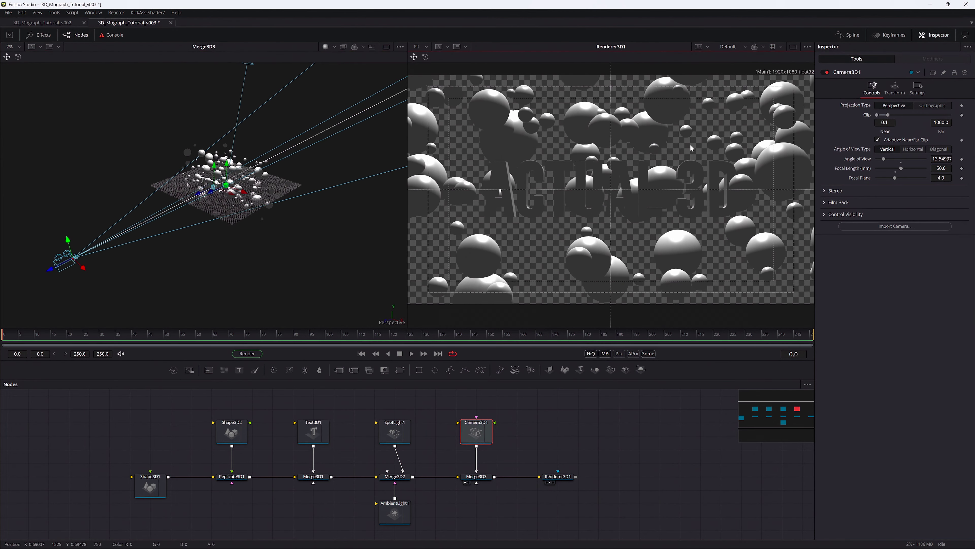
pyautogui.moveTo(78, 264); pyautogui.dragTo(103, 252)
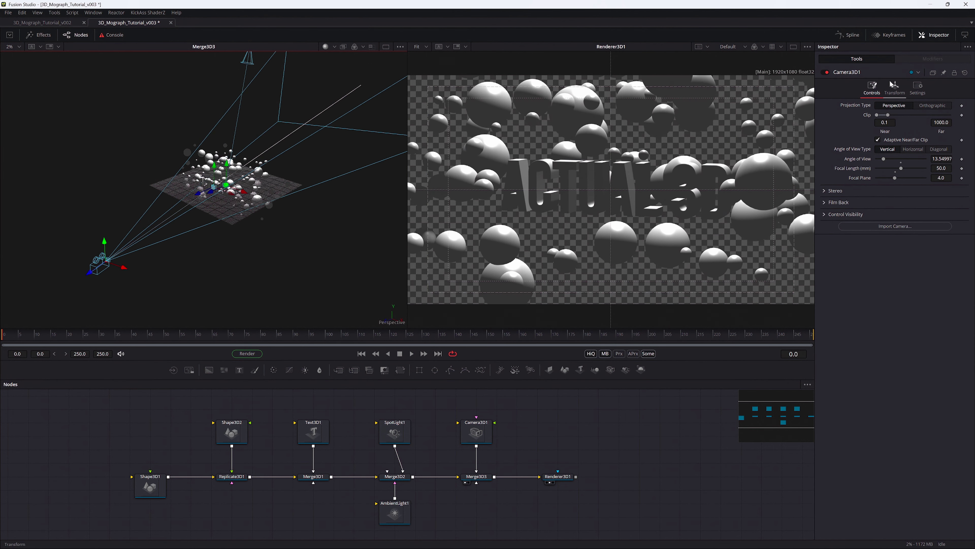
# Animate Camera3D1's whole translate group with keyframes at frame 0, and save the composition
pyautogui.click(902, 89)
pyautogui.rightClick(847, 128)
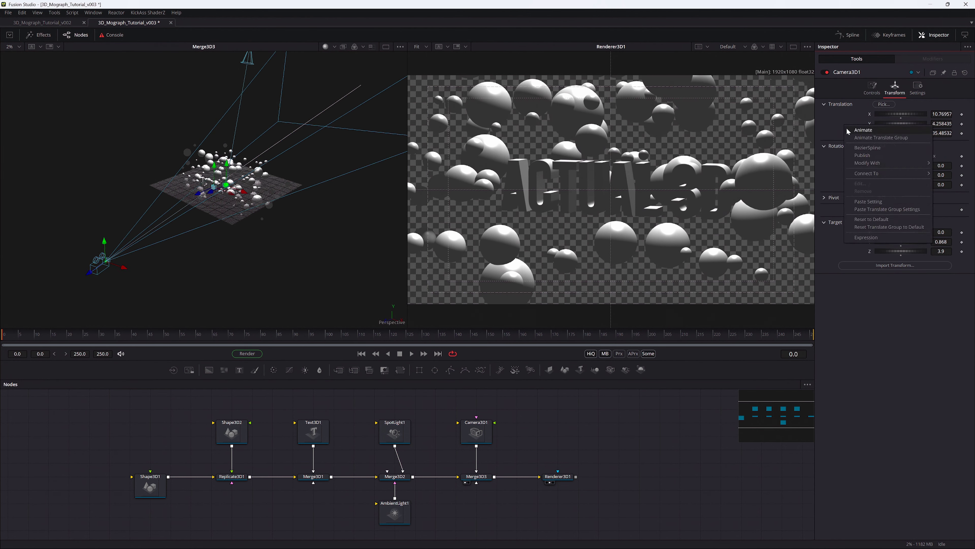
pyautogui.click(871, 138)
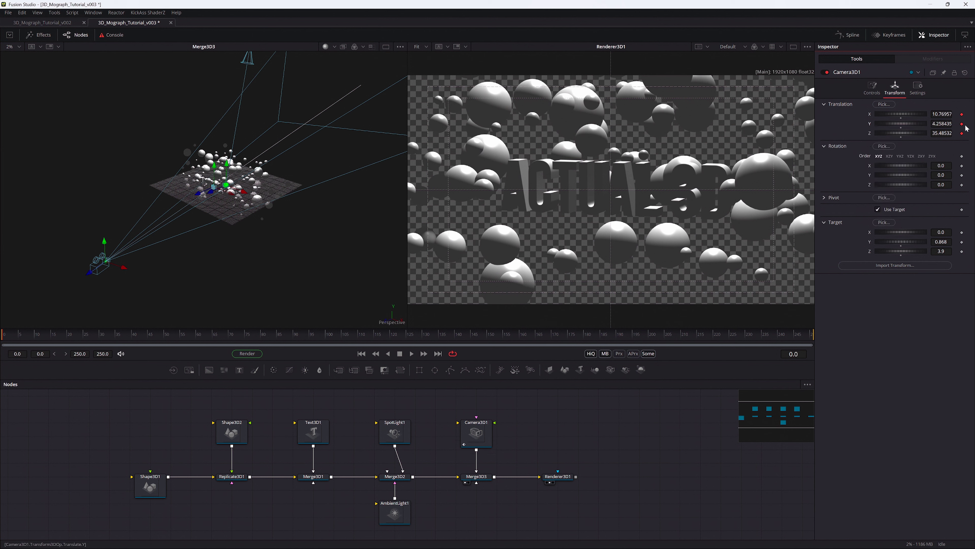
pyautogui.hotkey('ctrl', 's')
# At frame 250, keyframe Camera3D1 farther to the left of the scene and scrub through the camera move
pyautogui.click(406, 336)
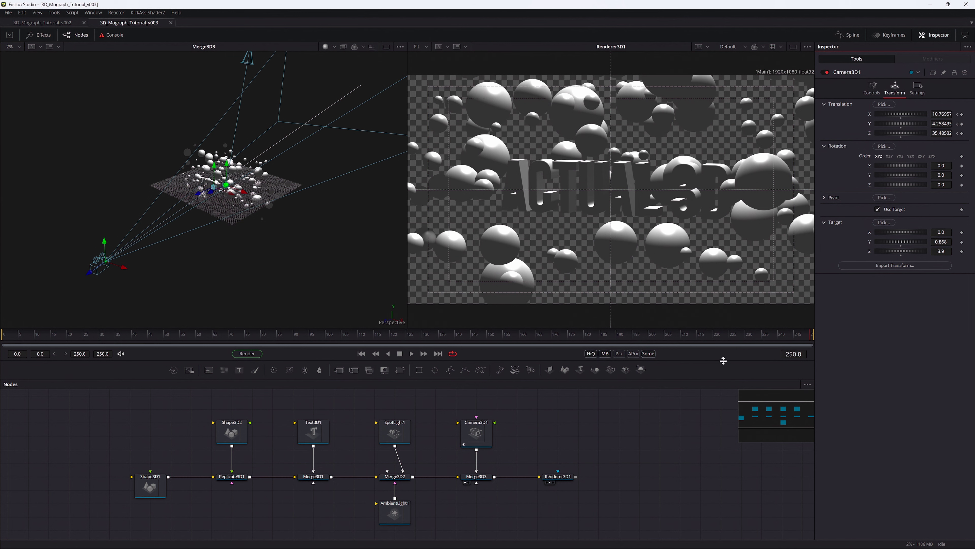
pyautogui.moveTo(131, 276); pyautogui.dragTo(61, 238)
pyautogui.moveTo(357, 334); pyautogui.dragTo(278, 337)
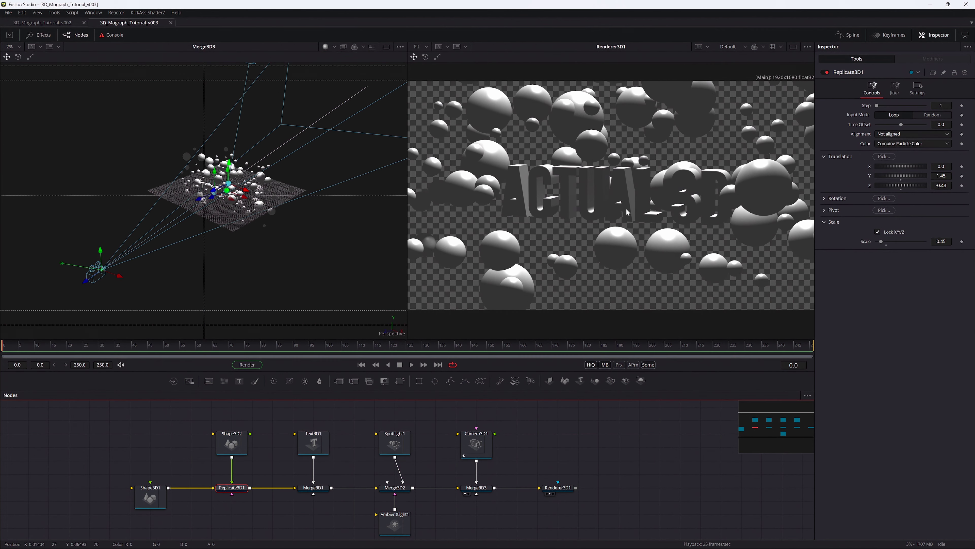
pyautogui.click(897, 94)
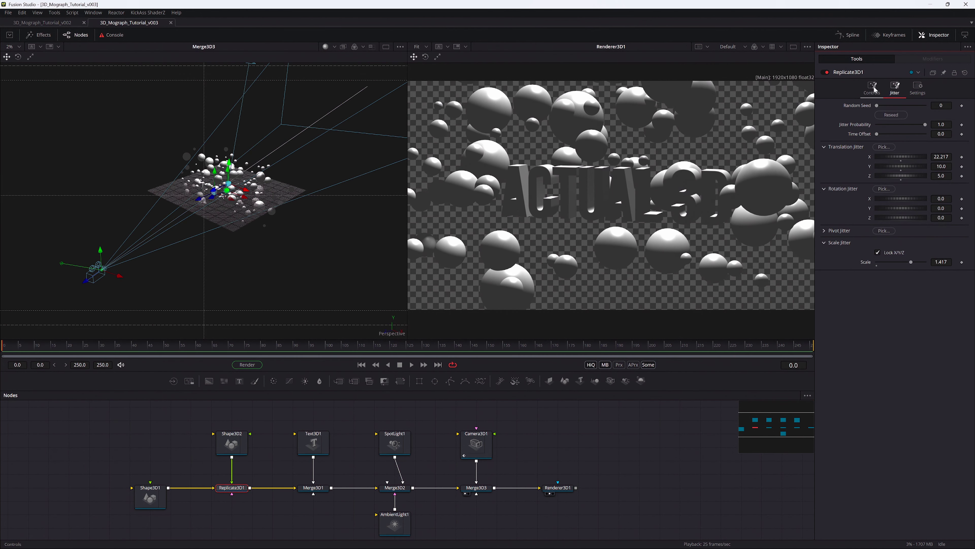
# Enable the Z, Normal, Object ID and Vector output channels on Renderer3D1 and save the composition
pyautogui.click(560, 491)
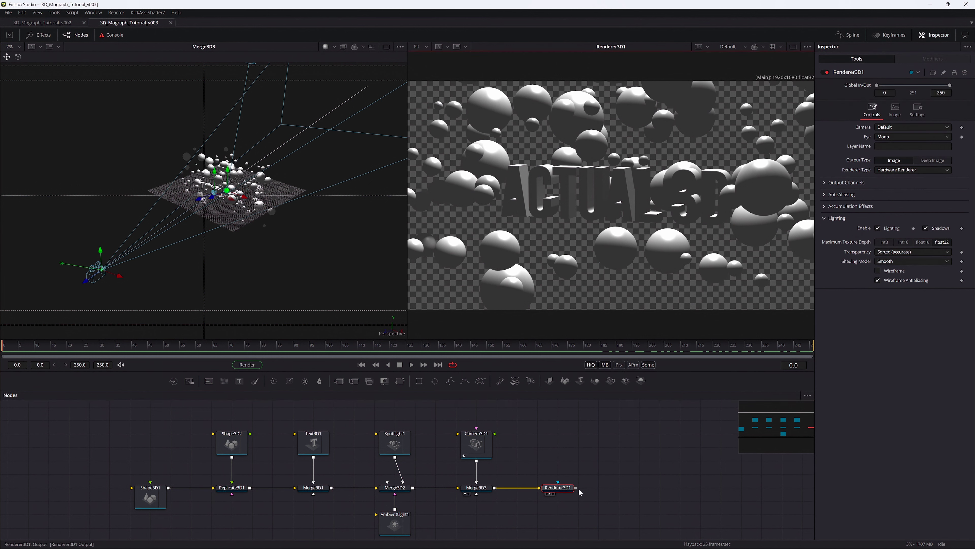
pyautogui.moveTo(530, 485); pyautogui.dragTo(340, 467)
pyautogui.scroll(2, 340, 467)
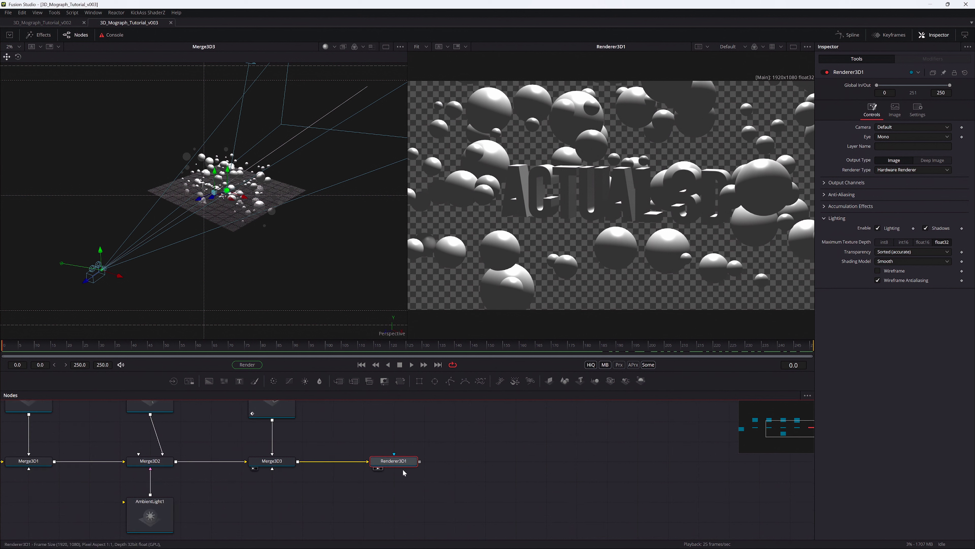
pyautogui.click(824, 182)
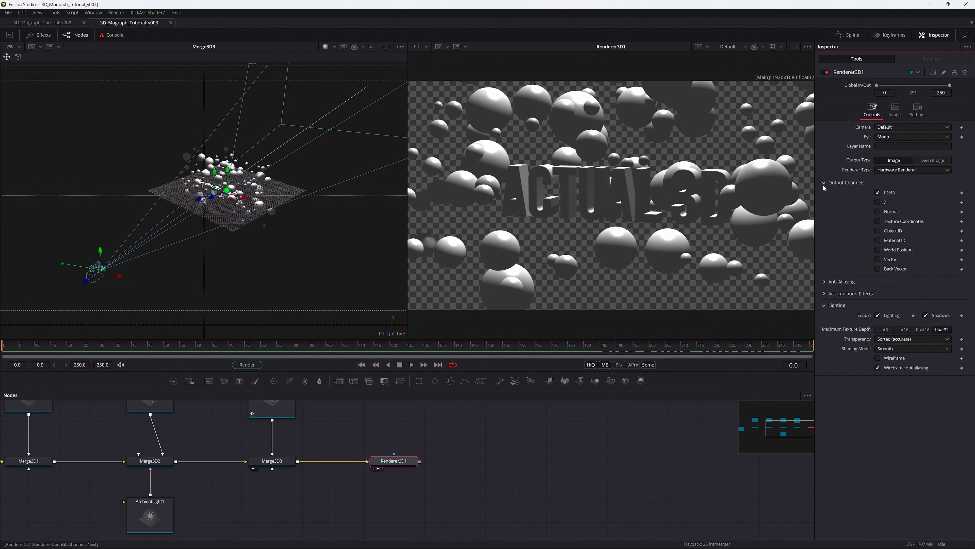
pyautogui.click(879, 203)
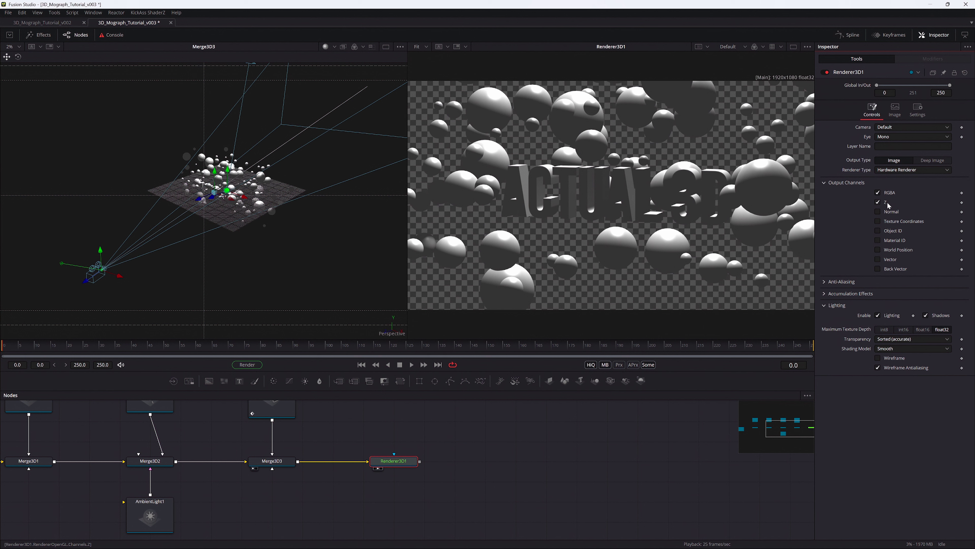
pyautogui.click(878, 230)
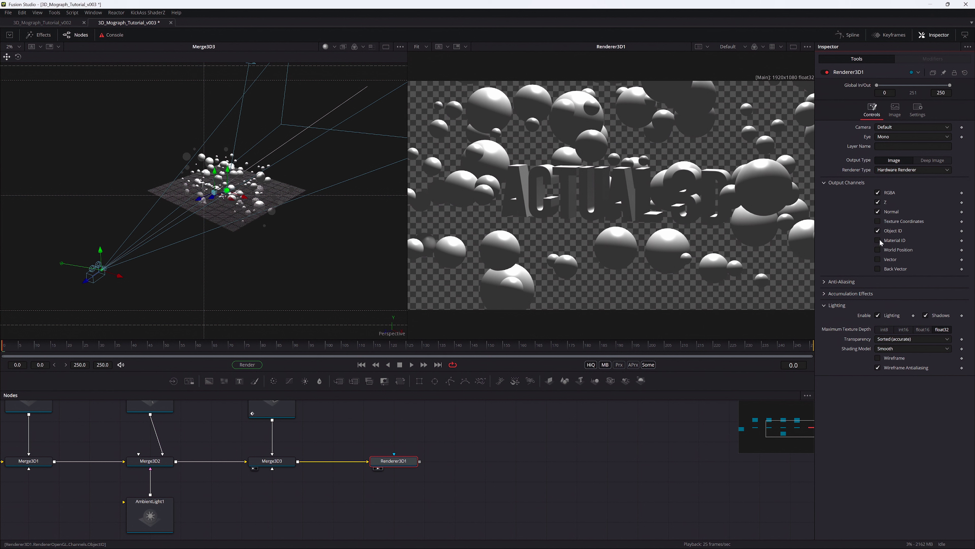
pyautogui.click(878, 260)
pyautogui.hotkey('ctrl', 's')
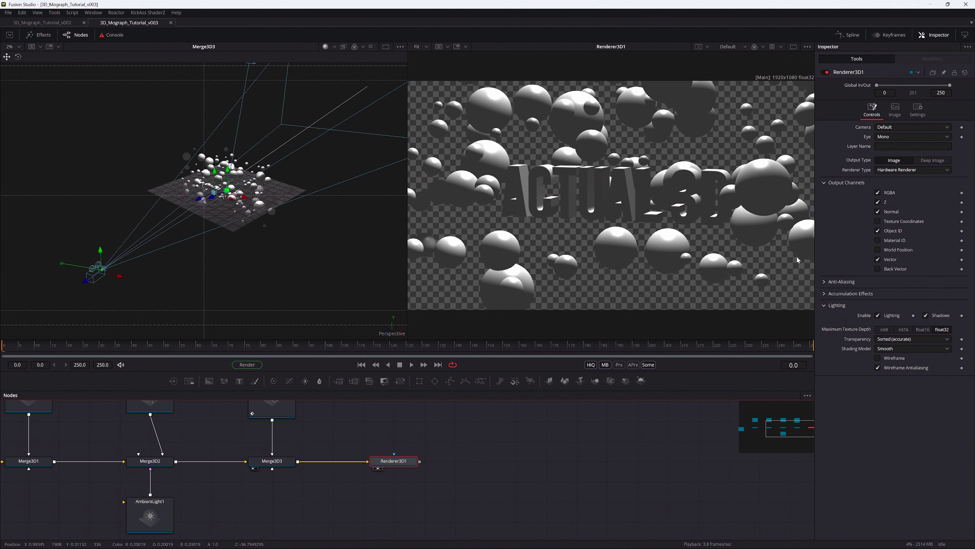
# Turn off LowQ anti-aliasing for Renderer3D1's RGBA channel
pyautogui.click(823, 282)
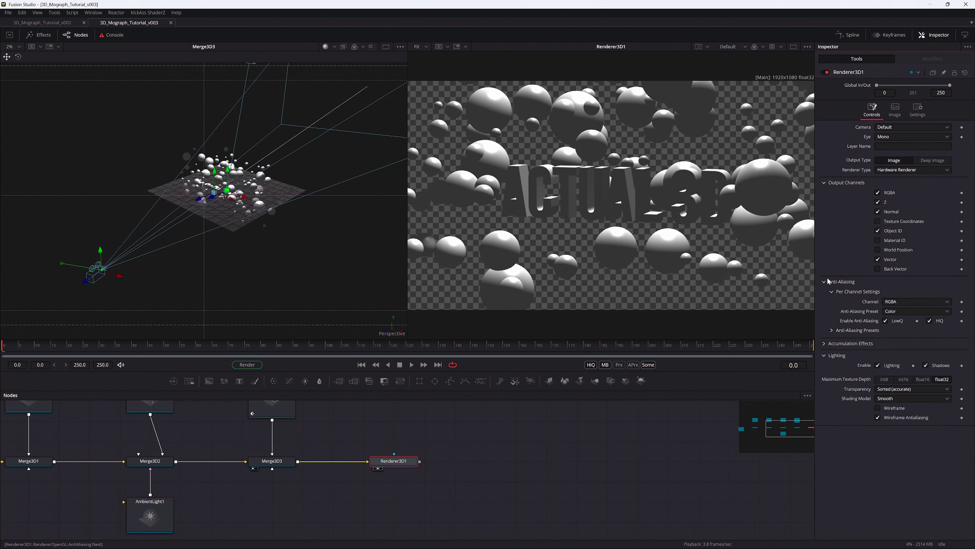
pyautogui.click(885, 321)
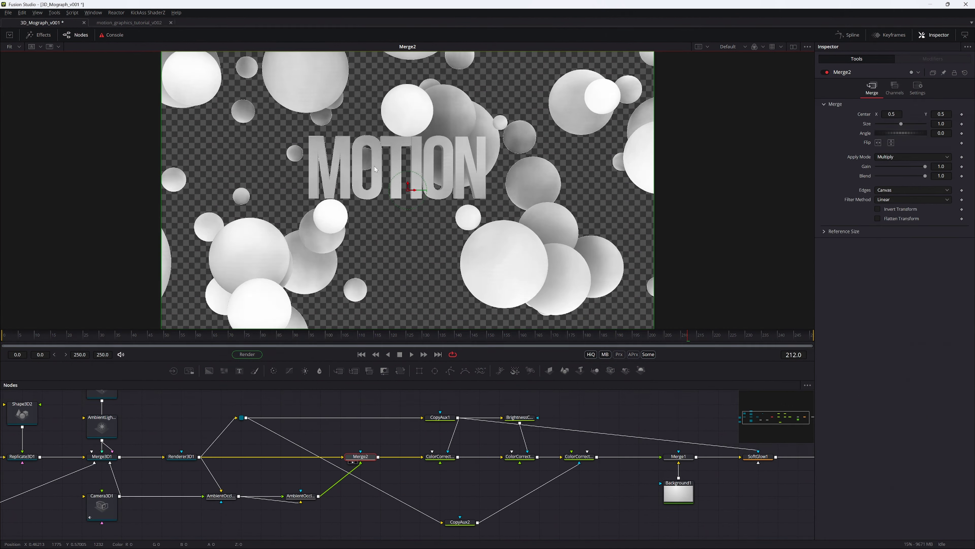
# Examine the edges of the spheres and the text in the Merge2 result up close
pyautogui.scroll(5, 374, 167)
pyautogui.scroll(10, 491, 119)
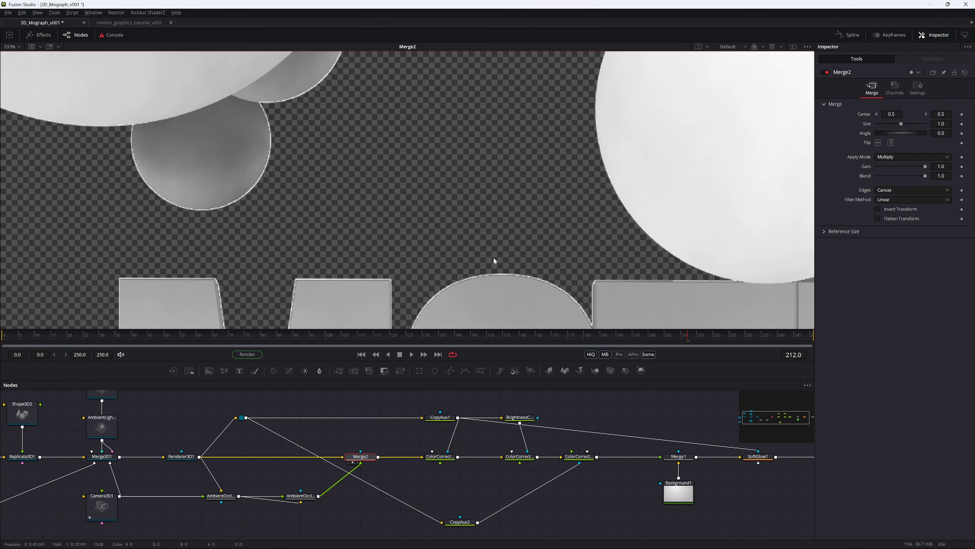
pyautogui.moveTo(493, 257); pyautogui.dragTo(653, 276)
pyautogui.moveTo(483, 109); pyautogui.dragTo(491, 136)
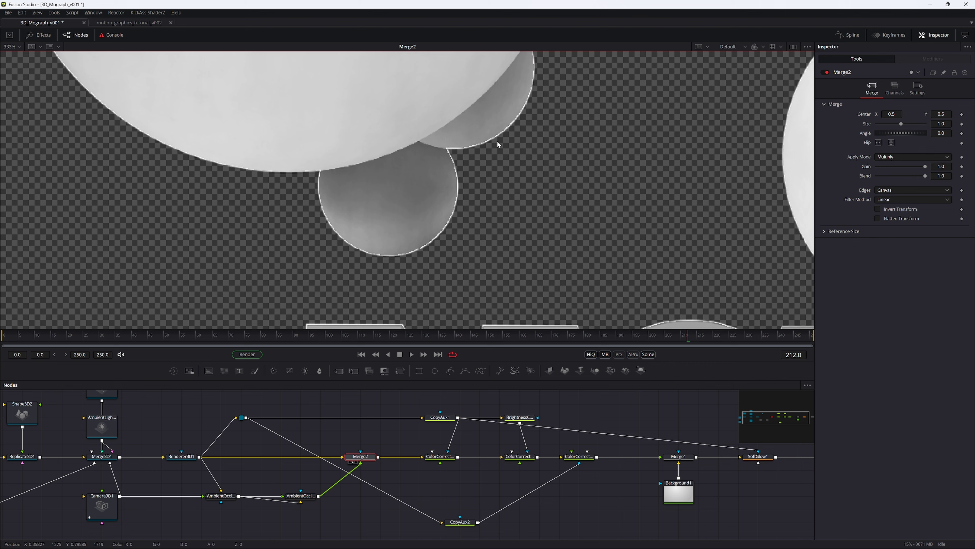
pyautogui.moveTo(605, 267); pyautogui.dragTo(574, 53)
pyautogui.moveTo(565, 245); pyautogui.dragTo(552, 177)
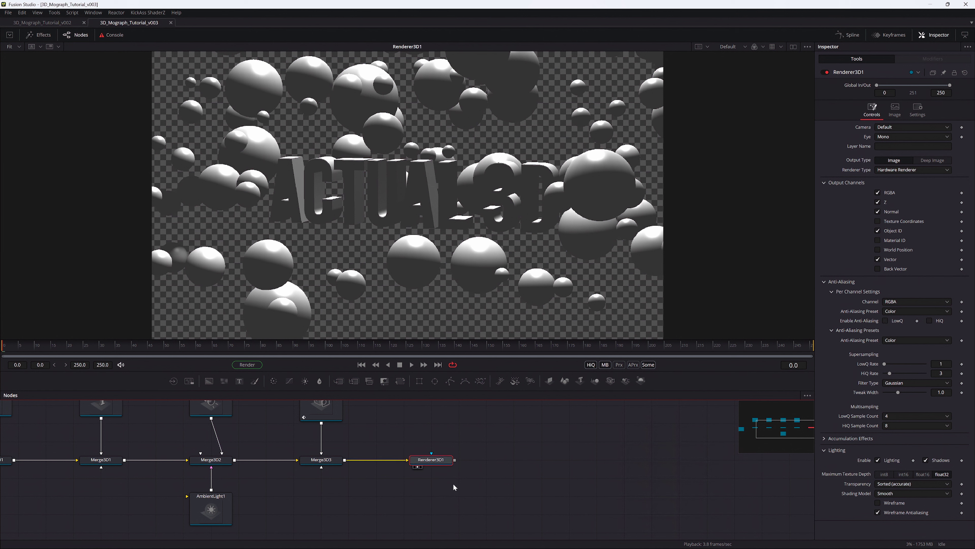
# Add an Ambient Occlusion node after Renderer3D1, connect Camera3D1 to its camera input and view its result
pyautogui.hotkey('shift', 'space')
pyautogui.press('Return')
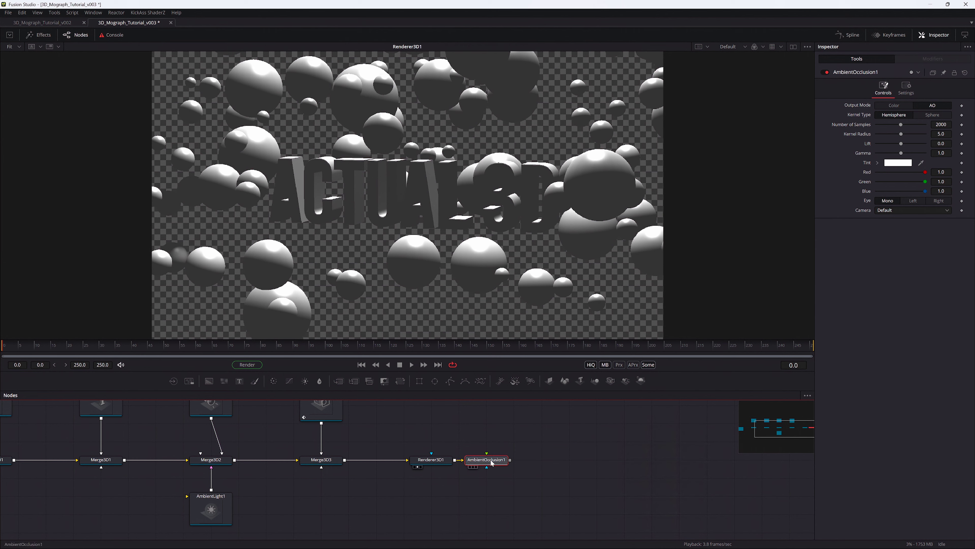
pyautogui.scroll(-3, 492, 462)
pyautogui.moveTo(547, 463); pyautogui.dragTo(306, 422)
pyautogui.moveTo(463, 438); pyautogui.dragTo(538, 478)
pyautogui.click(538, 478)
pyautogui.scroll(2, 492, 438)
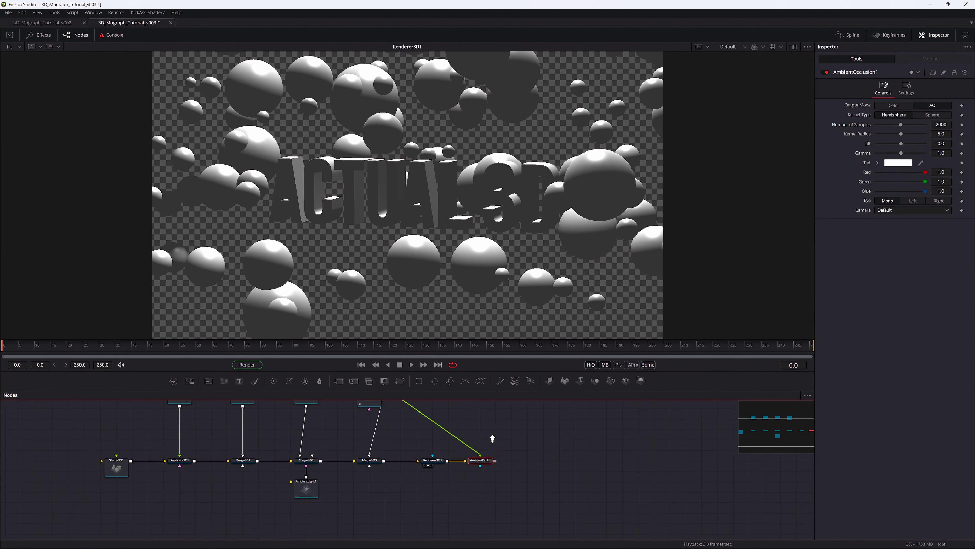
pyautogui.press('1')
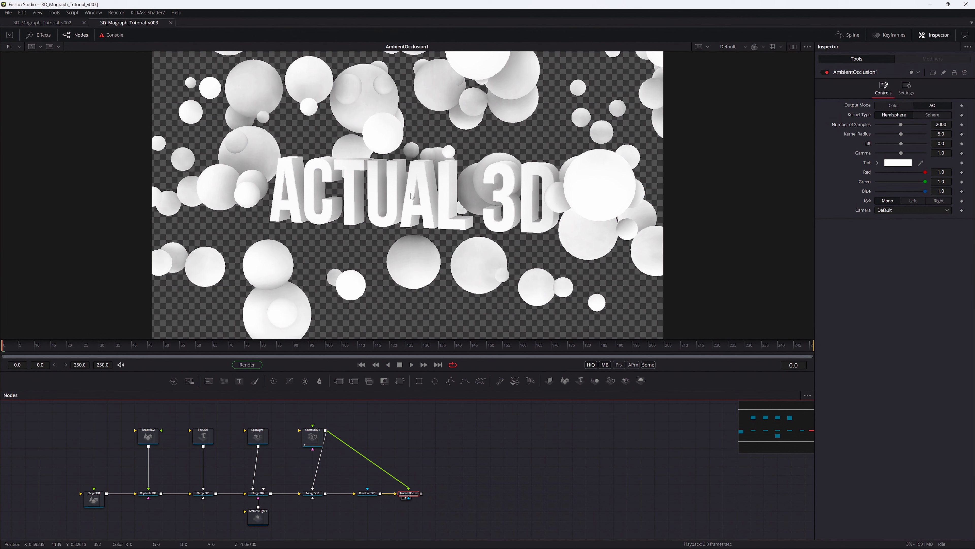
# Set AmbientOcclusion1's output mode to Color and compare its result with the plain Renderer3D1 image
pyautogui.click(894, 105)
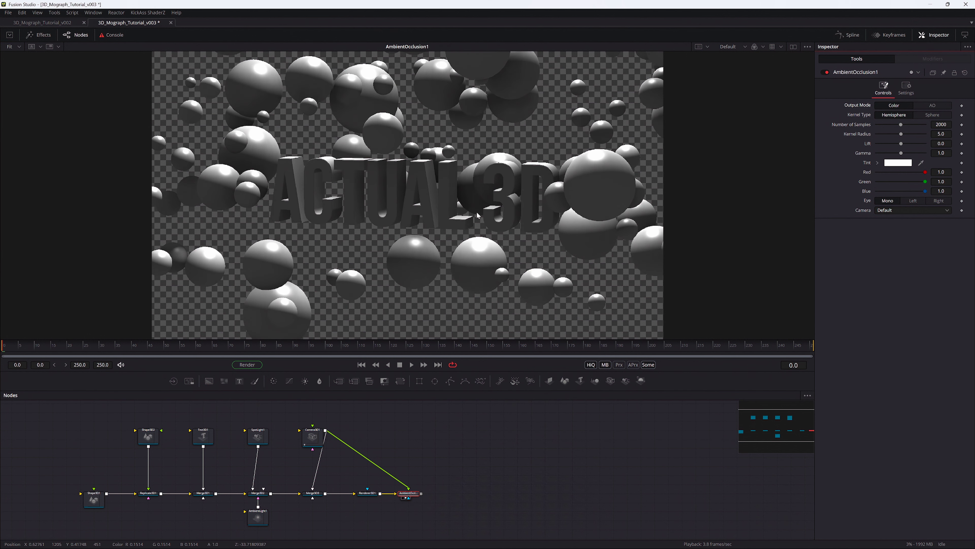
pyautogui.click(367, 493)
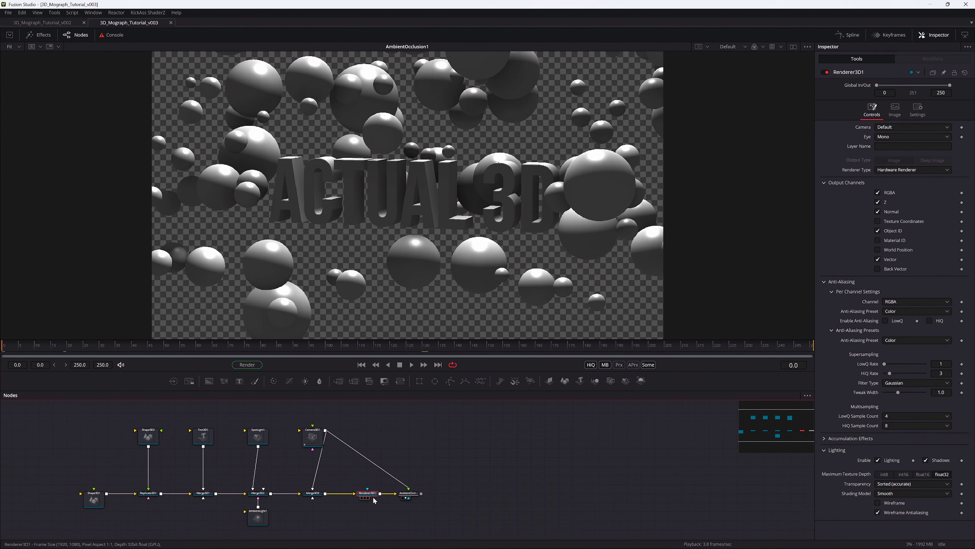
pyautogui.press('1')
pyautogui.moveTo(411, 494); pyautogui.dragTo(425, 493)
pyautogui.press('1')
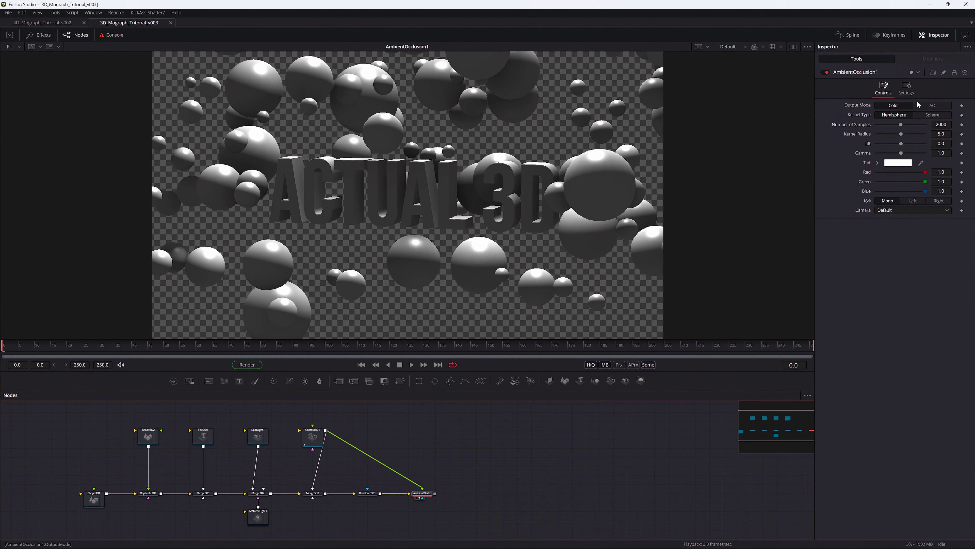
# Set AmbientOcclusion1's kernel radius to 1.38 and save the composition
pyautogui.moveTo(901, 134)
pyautogui.mouseDown()
pyautogui.moveTo(880, 136)
pyautogui.moveTo(945, 137)
pyautogui.moveTo(882, 142)
pyautogui.mouseUp()
pyautogui.moveTo(941, 134); pyautogui.dragTo(941, 134)
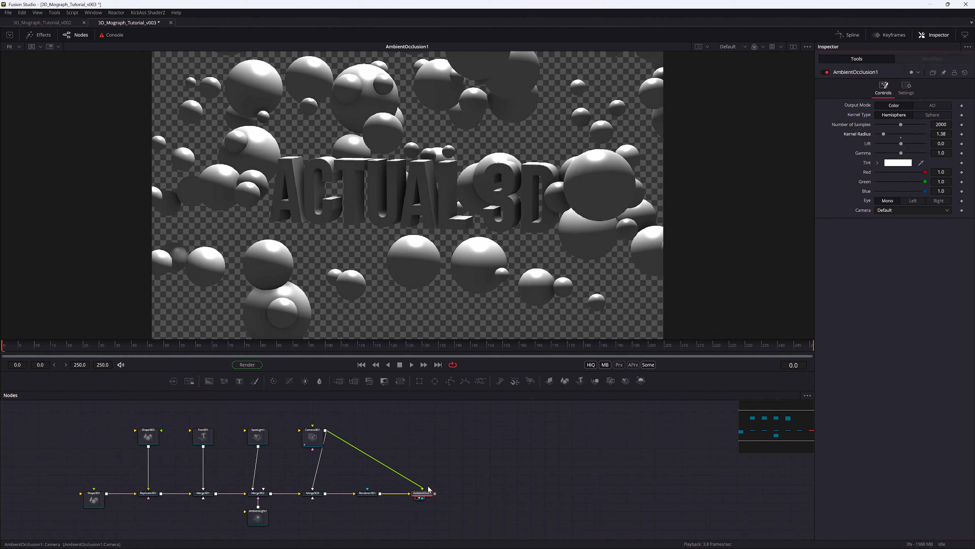
pyautogui.hotkey('ctrl', 's')
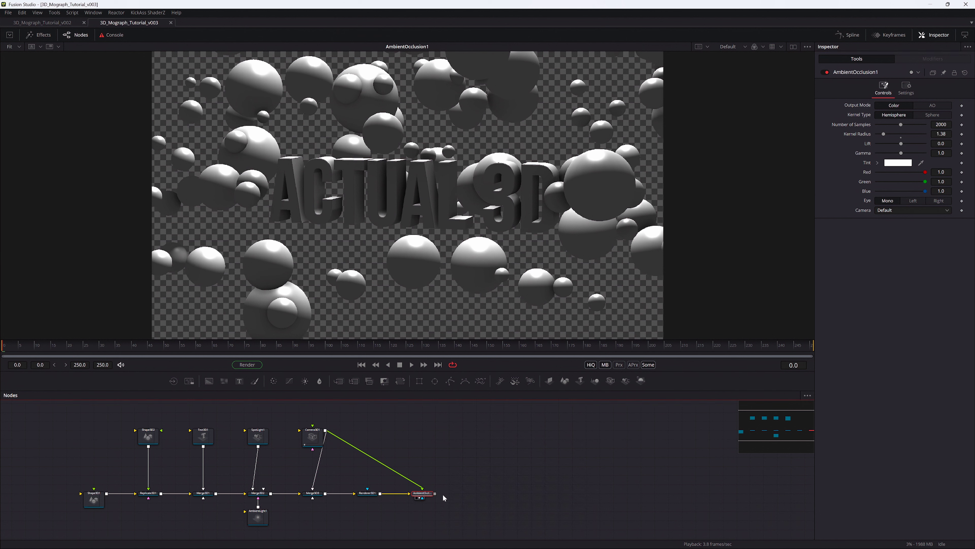
# Chain a copy of the ambient occlusion node fed by Camera3D1, set its kernel radius to 4.09 and compare both nodes
pyautogui.hotkey('ctrl', 'v')
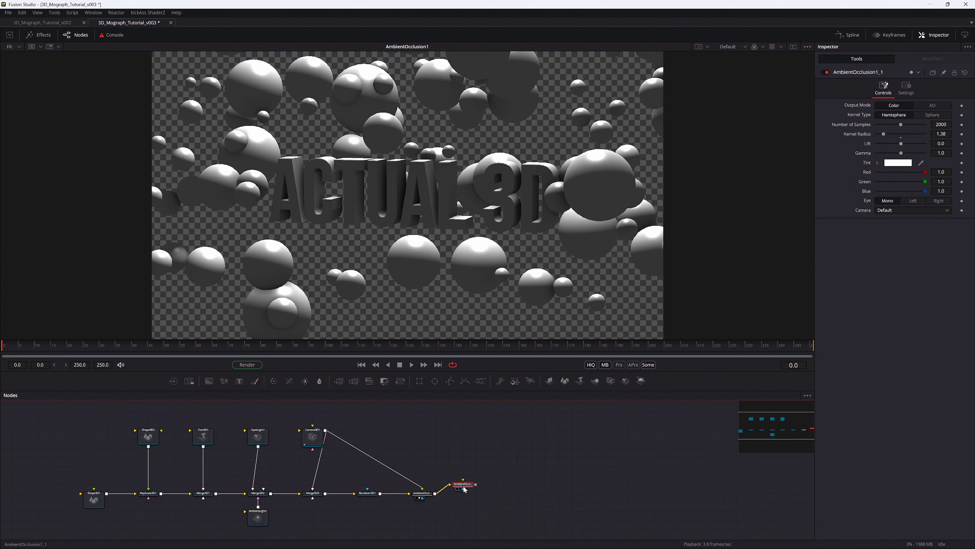
pyautogui.moveTo(459, 464); pyautogui.dragTo(477, 488)
pyautogui.press('1')
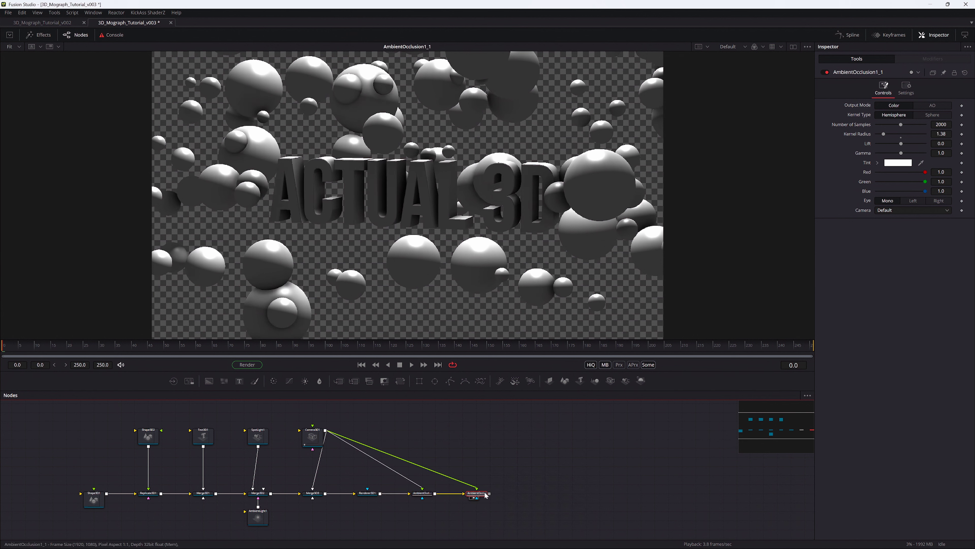
pyautogui.moveTo(884, 134); pyautogui.dragTo(896, 137)
pyautogui.click(423, 493)
pyautogui.press('1')
pyautogui.click(479, 498)
pyautogui.press('1')
# Chain a third ambient occlusion copy fed by Camera3D1, set its kernel radius to 6.54 and save the composition
pyautogui.hotkey('ctrl', 'c')
pyautogui.hotkey('ctrl', 'v')
pyautogui.moveTo(326, 431); pyautogui.dragTo(532, 489)
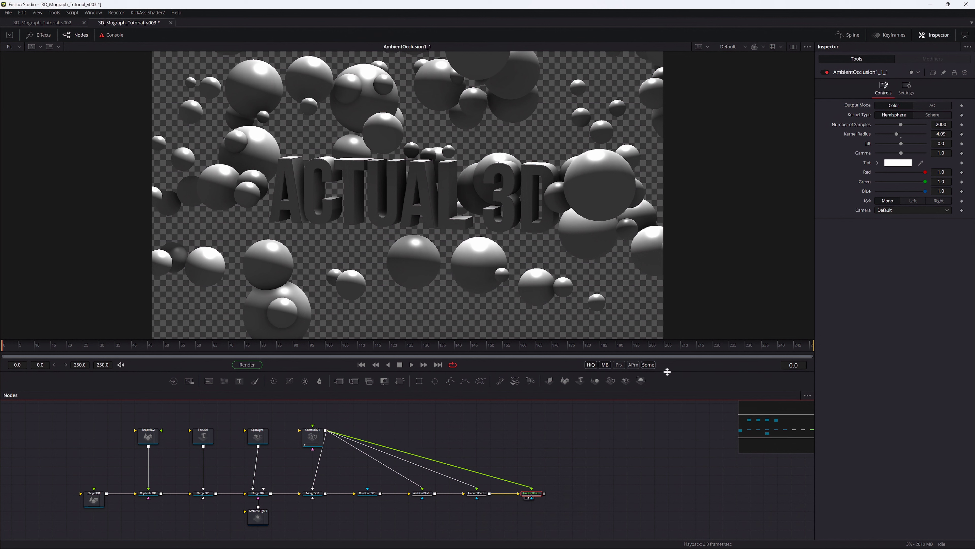
pyautogui.moveTo(407, 511); pyautogui.dragTo(472, 495)
pyautogui.press('1')
pyautogui.click(477, 495)
pyautogui.click(531, 495)
pyautogui.press('1')
pyautogui.hotkey('ctrl', 's')
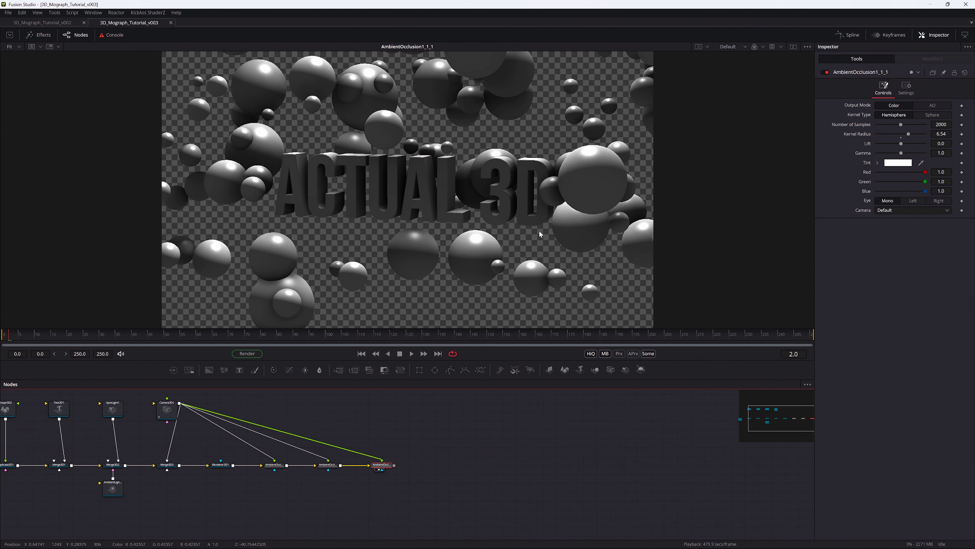
# Add a Color Corrector after the last ambient occlusion node
pyautogui.hotkey('shift', 'space')
pyautogui.write('cc')
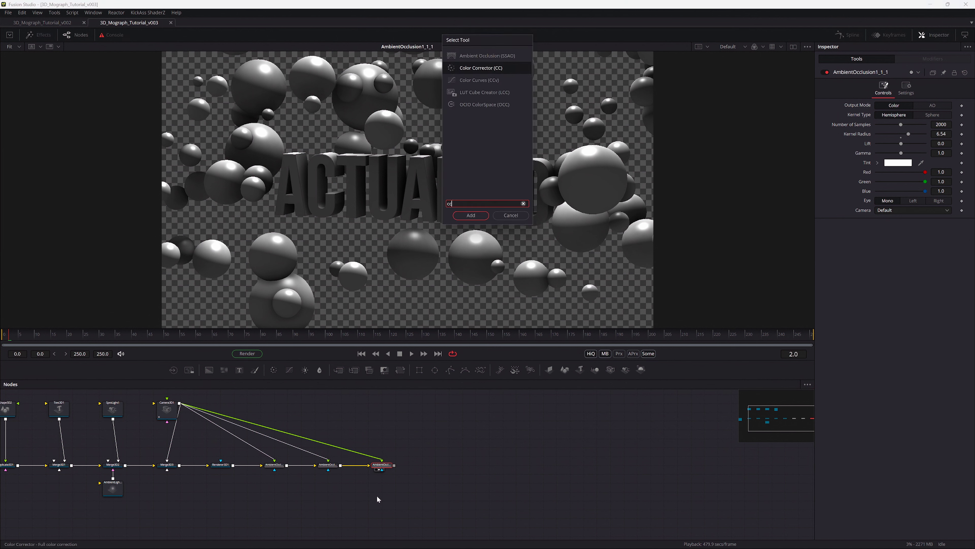
pyautogui.press('Return')
# Add a Copy Aux node fed by Renderer3D1 on its own branch and view its output
pyautogui.hotkey('shift', 'space')
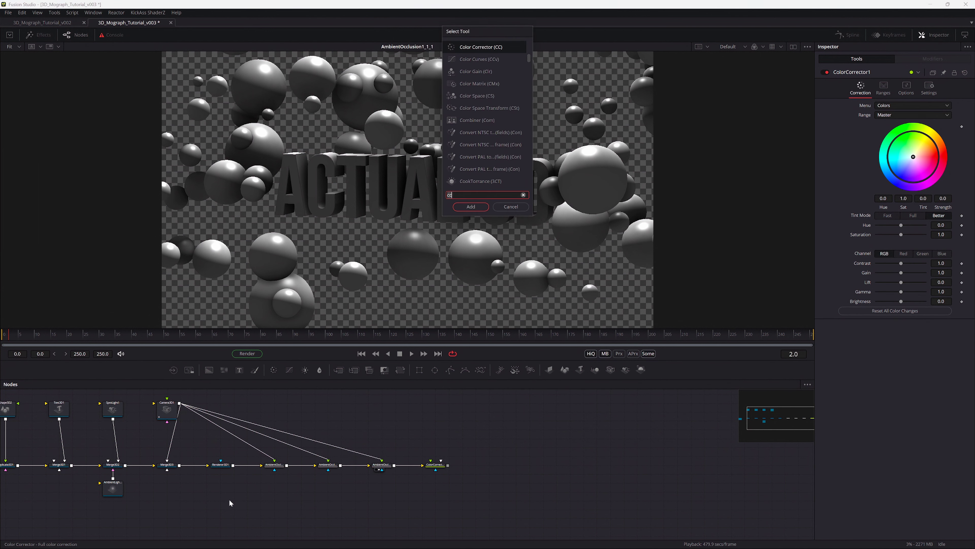
pyautogui.write('aux')
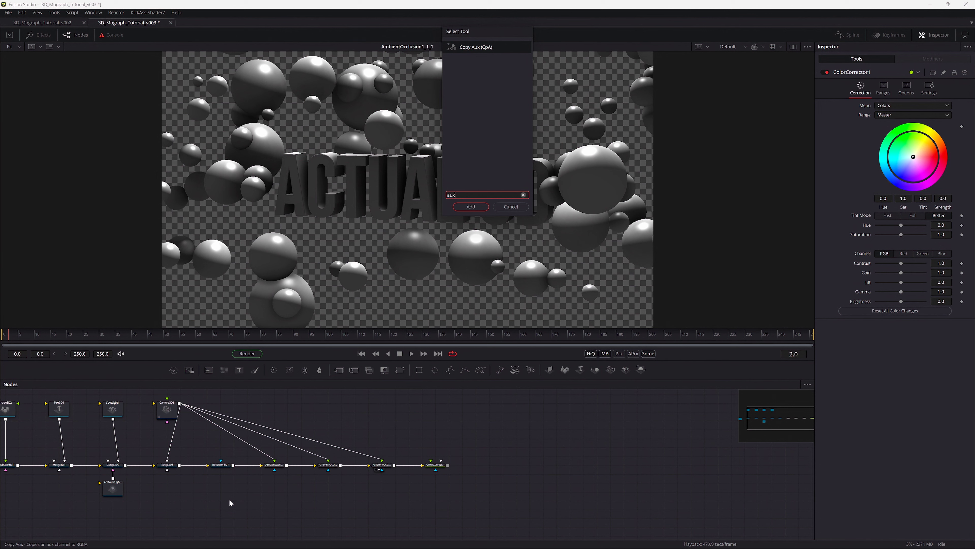
pyautogui.press('Return')
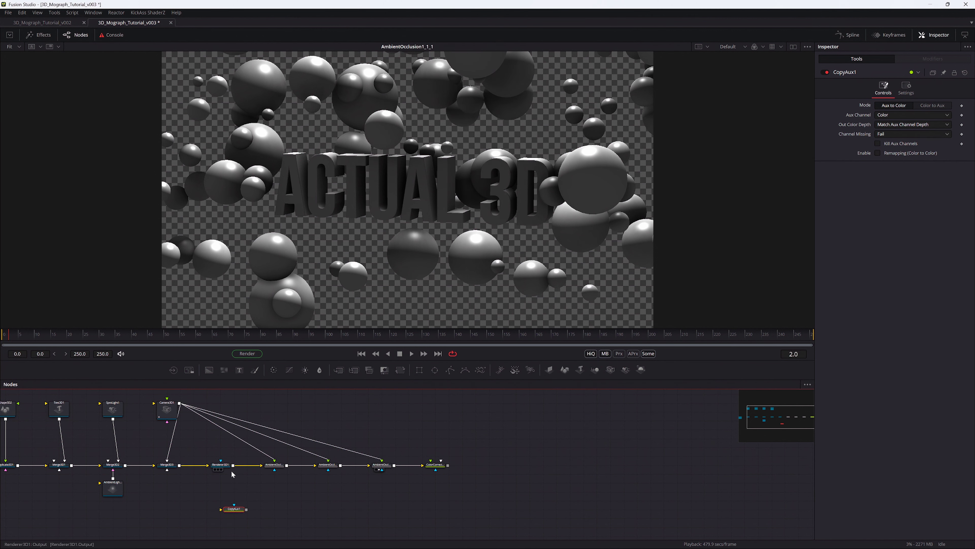
pyautogui.moveTo(233, 465); pyautogui.dragTo(275, 508)
pyautogui.press('1')
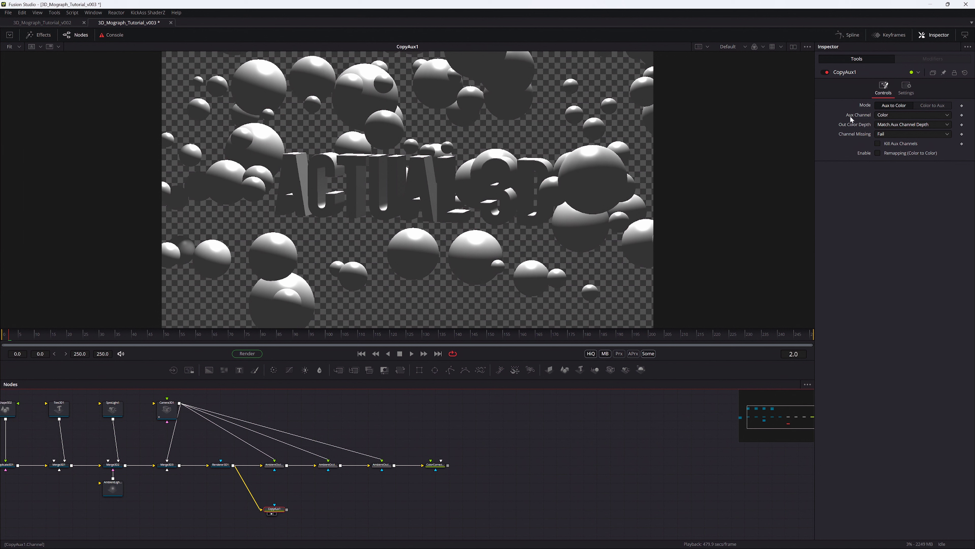
# Set CopyAux1's aux channel to Z, enable remapping with a detected range and save the composition
pyautogui.click(882, 117)
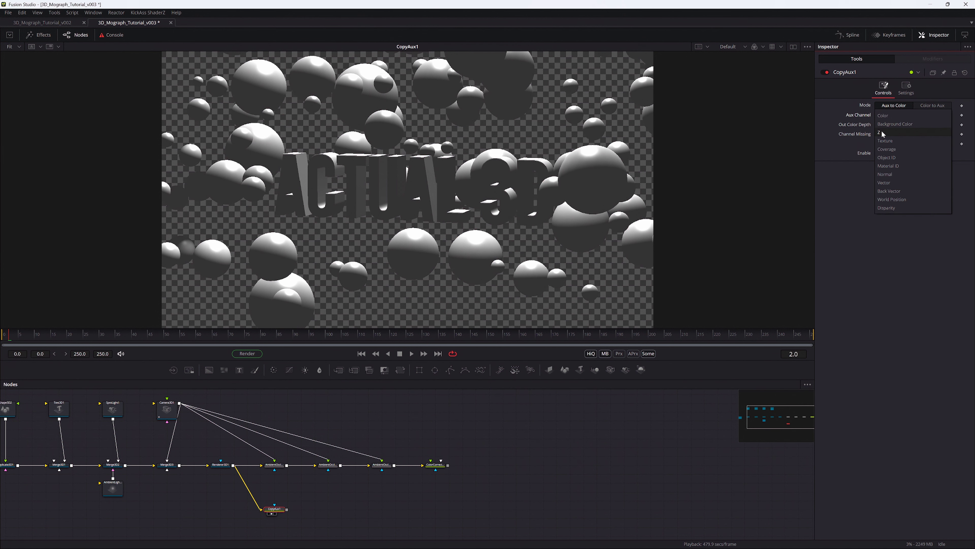
pyautogui.click(883, 121)
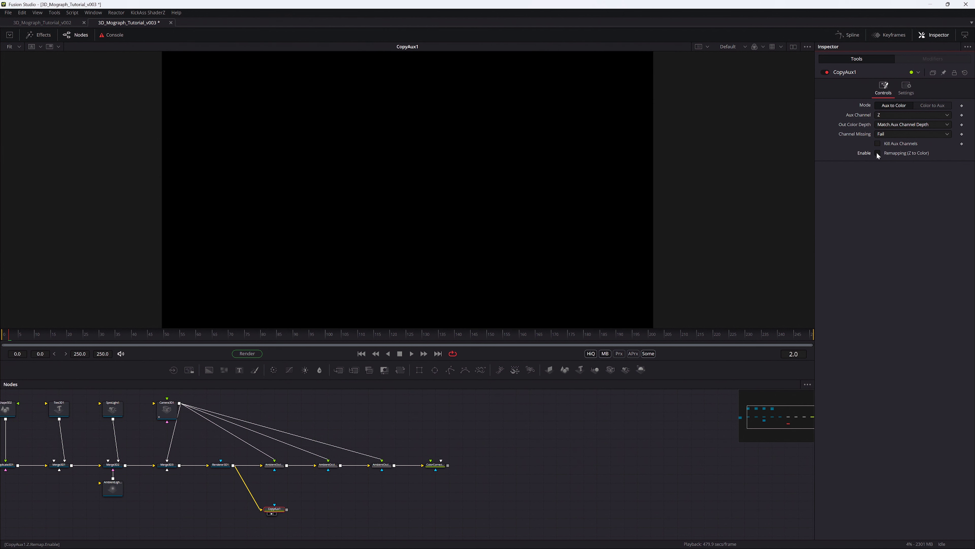
pyautogui.click(877, 153)
pyautogui.click(870, 214)
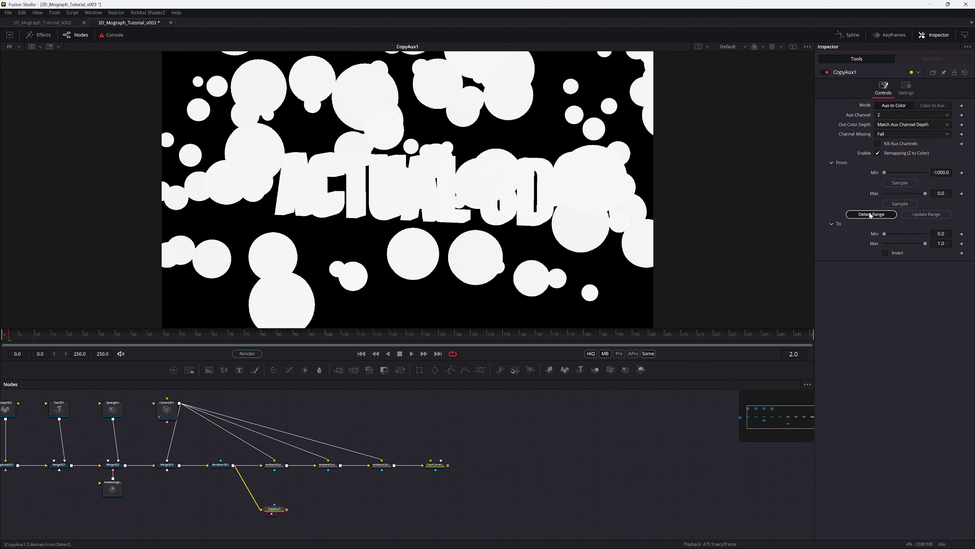
pyautogui.hotkey('ctrl', 's')
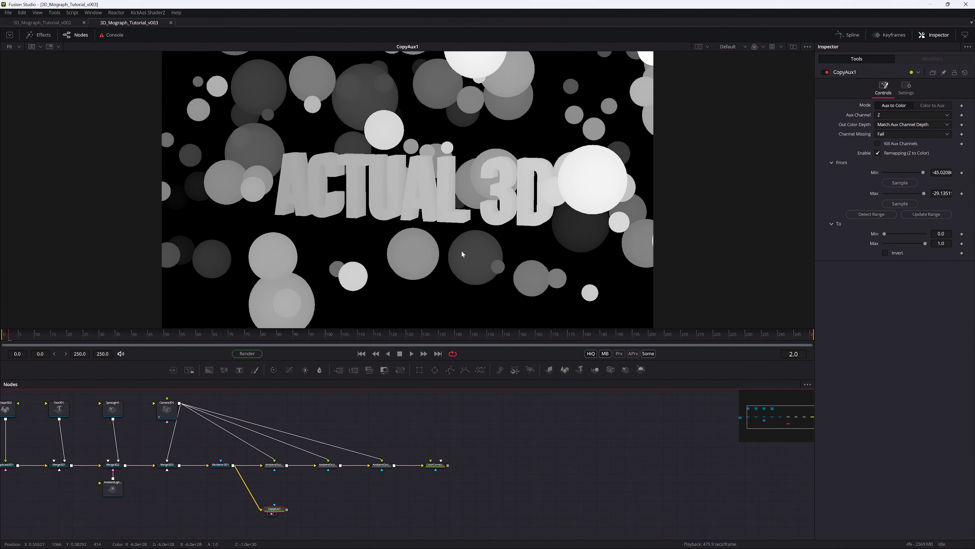
# Connect CopyAux1 as the effect mask of ColorCorrector1 and tint the image orange on the master color wheel
pyautogui.click(435, 466)
pyautogui.moveTo(287, 509); pyautogui.dragTo(436, 469)
pyautogui.press('1')
pyautogui.moveTo(913, 156); pyautogui.dragTo(937, 135)
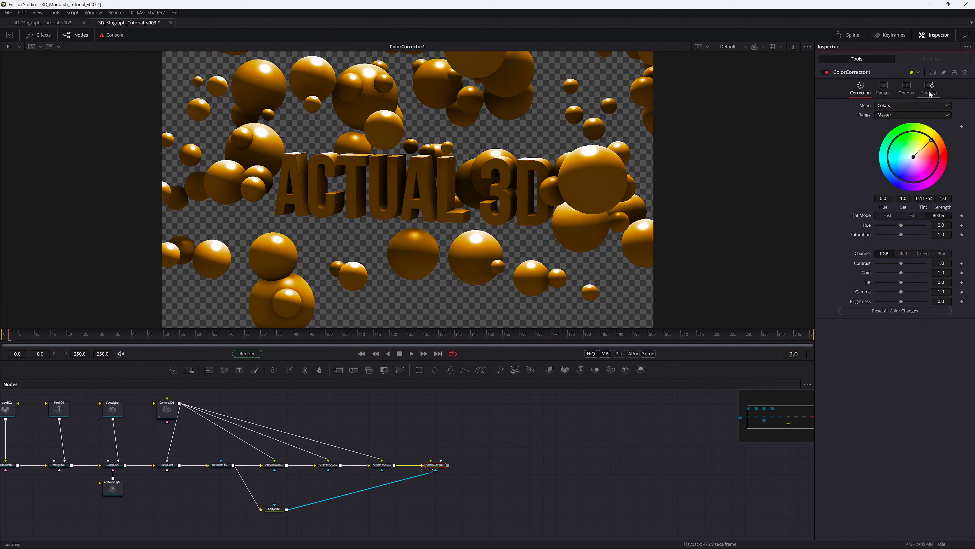
# Set ColorCorrector1's mask channel to Luminance and show CopyAux1 beside the corrected image in a second viewer
pyautogui.click(924, 85)
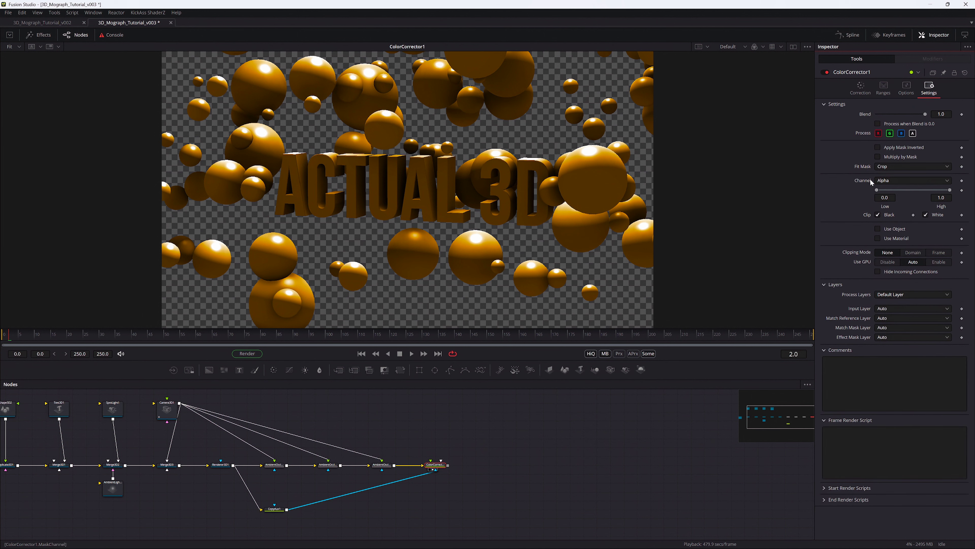
pyautogui.click(887, 181)
pyautogui.click(893, 198)
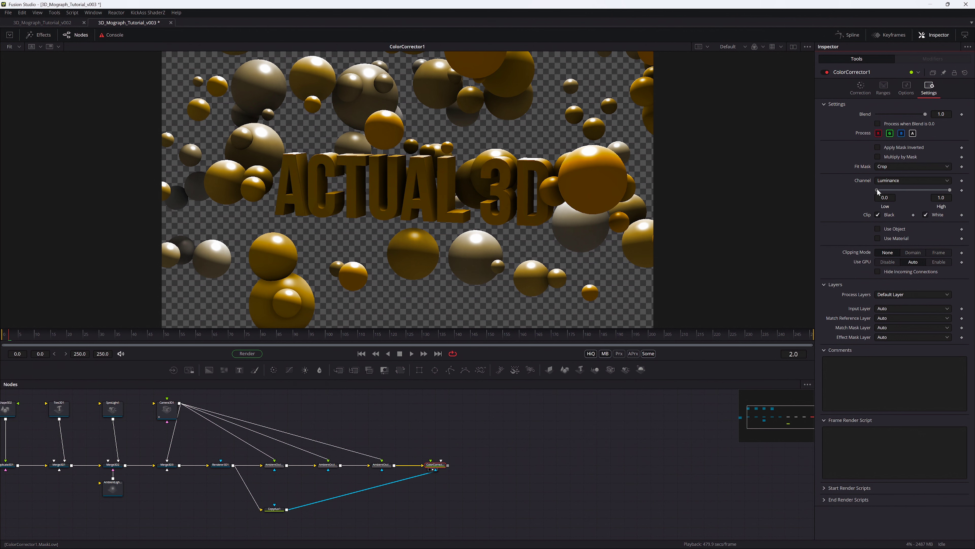
pyautogui.click(793, 46)
pyautogui.click(275, 510)
pyautogui.press('1')
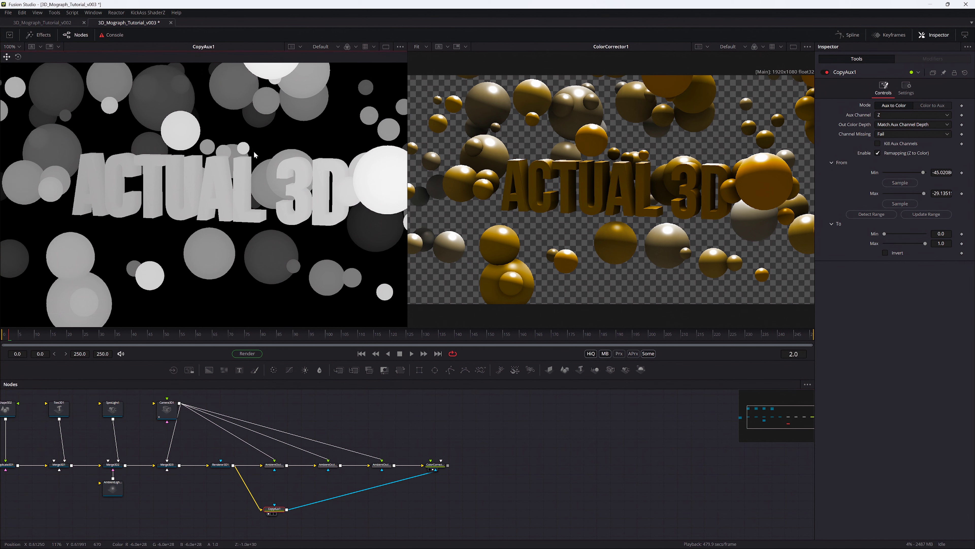
# Try narrowing ColorCorrector1's mask range to low 0.15 and high 0.189
pyautogui.click(435, 465)
pyautogui.click(877, 189)
pyautogui.moveTo(895, 190); pyautogui.dragTo(904, 189)
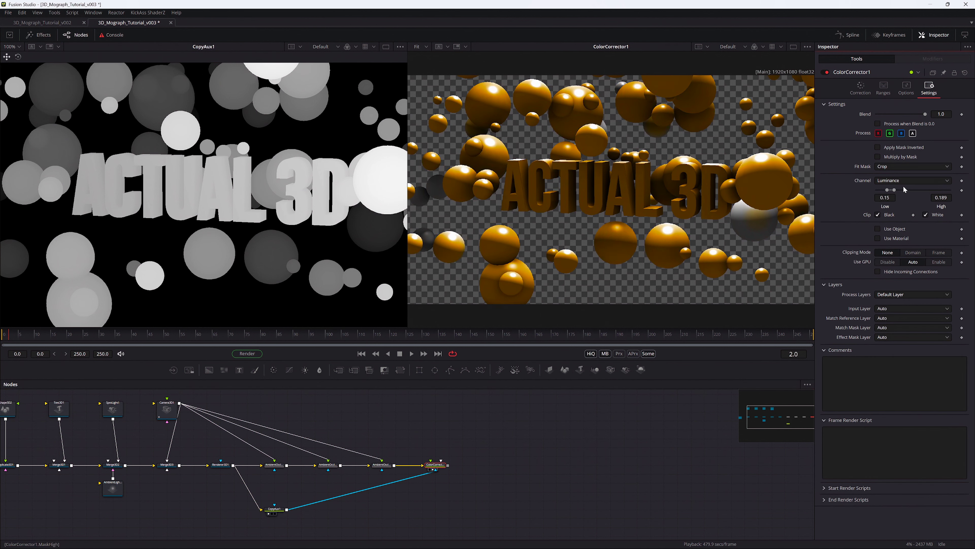
# Save the composition and reload ColorCorrector1 and CopyAux1 into their separate viewers
pyautogui.hotkey('ctrl', 's')
pyautogui.click(220, 465)
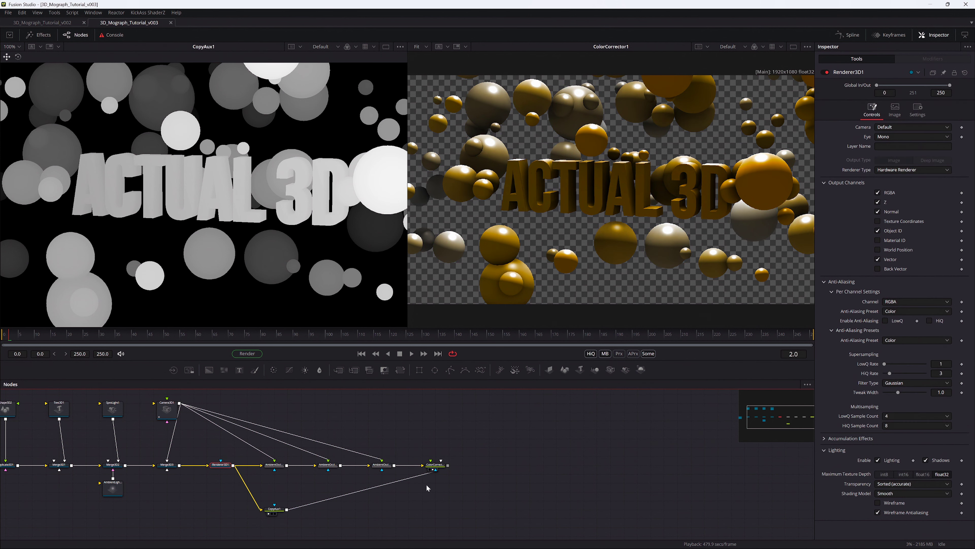
pyautogui.click(438, 465)
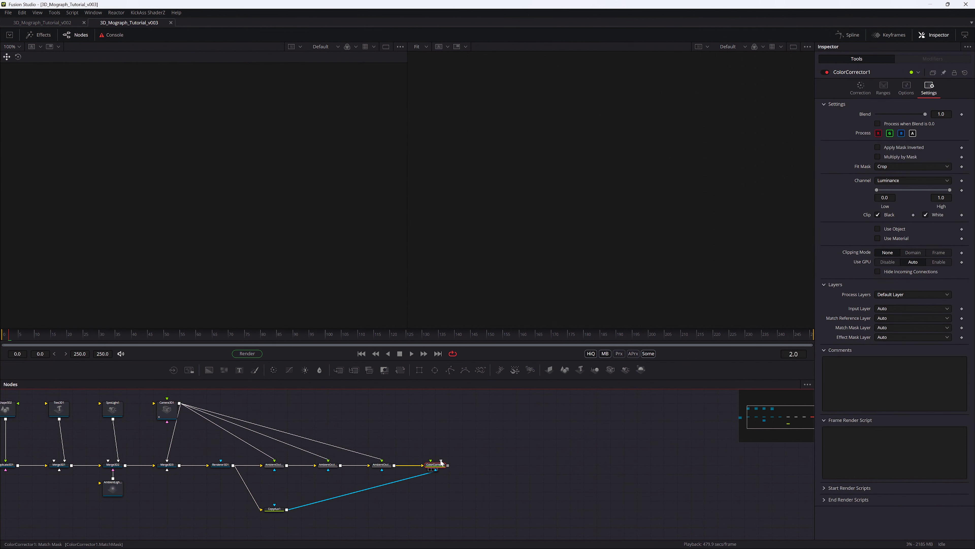
pyautogui.press('2')
pyautogui.click(274, 510)
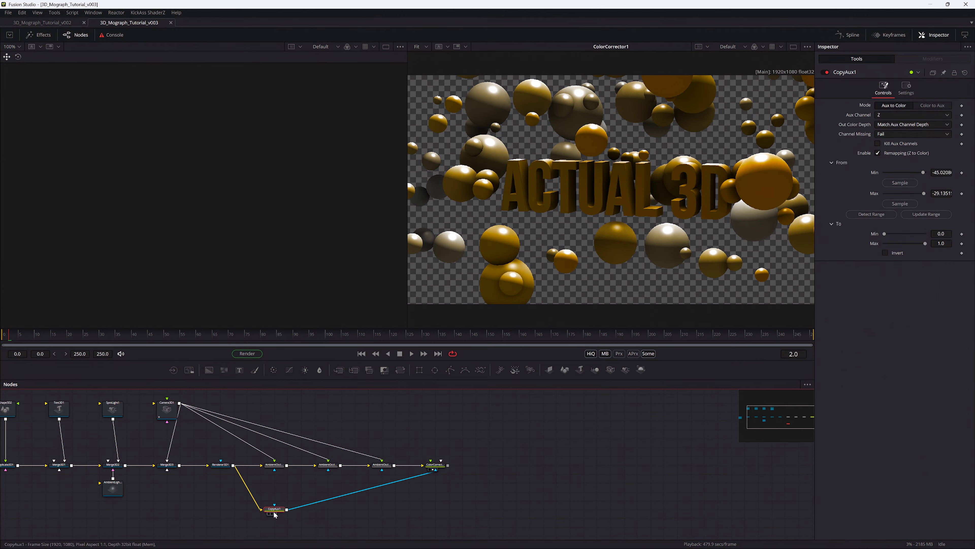
pyautogui.press('1')
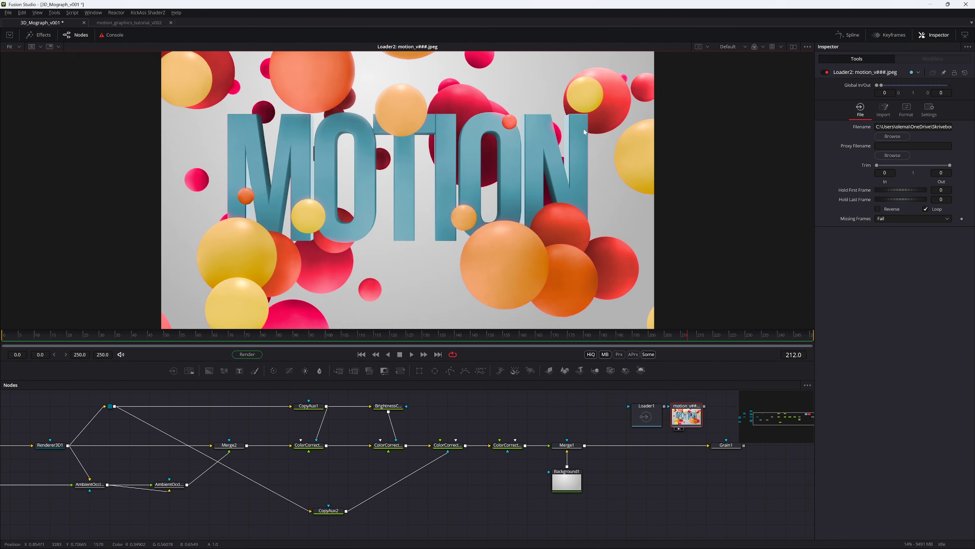
# Examine the edge of the red sphere beside the letter N in the motion_v###.jpeg image up close
pyautogui.scroll(5, 622, 129)
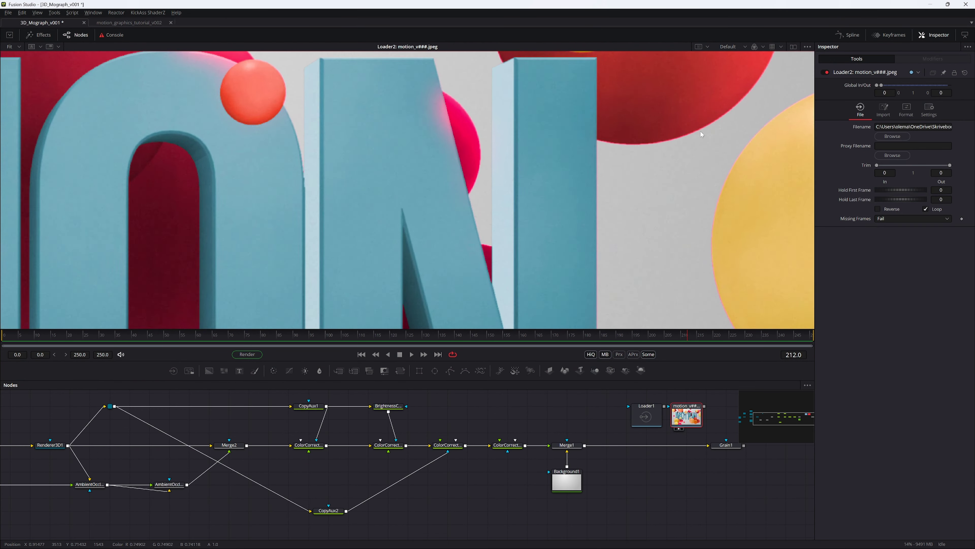
pyautogui.scroll(8, 700, 132)
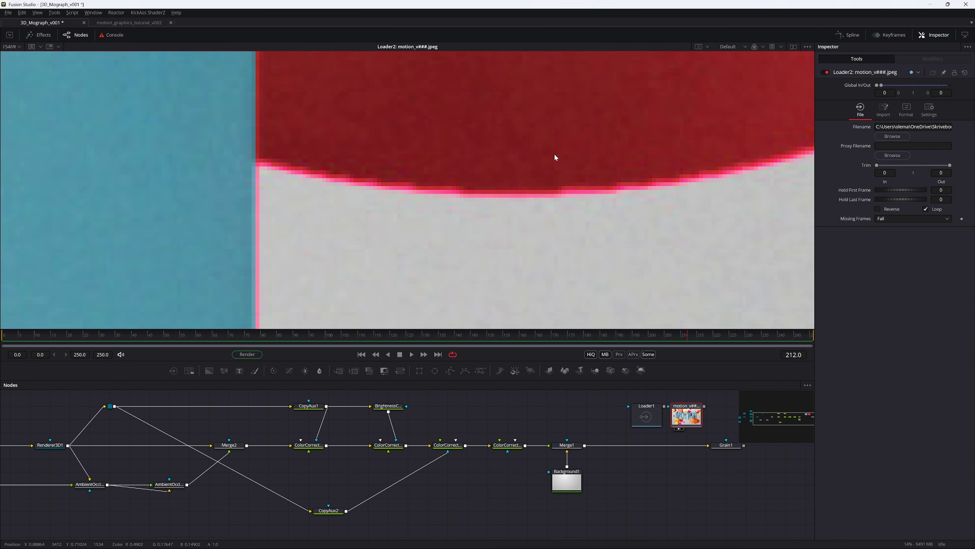
# Examine the vertical letter edge against the light background in the motion_v###.jpeg image
pyautogui.scroll(-3, 555, 154)
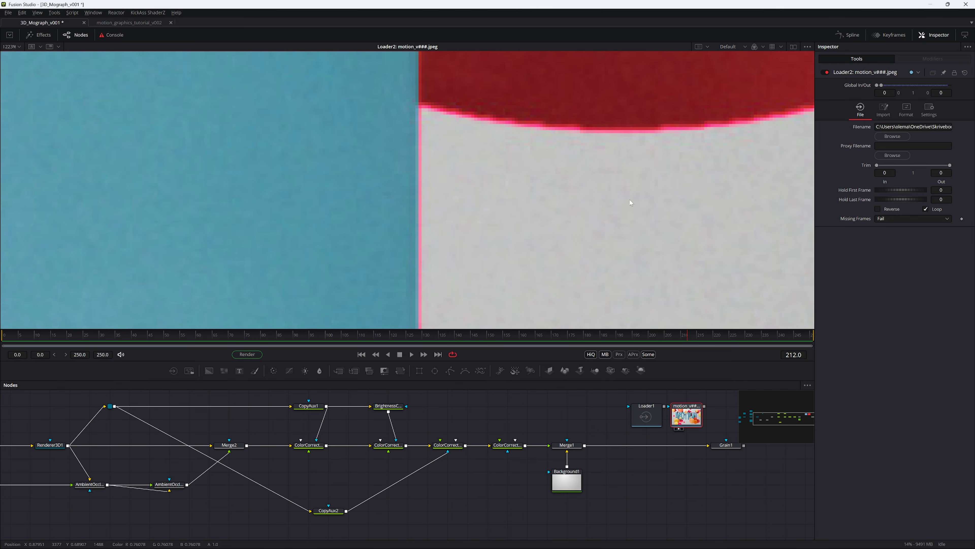
pyautogui.moveTo(630, 202); pyautogui.dragTo(564, 213)
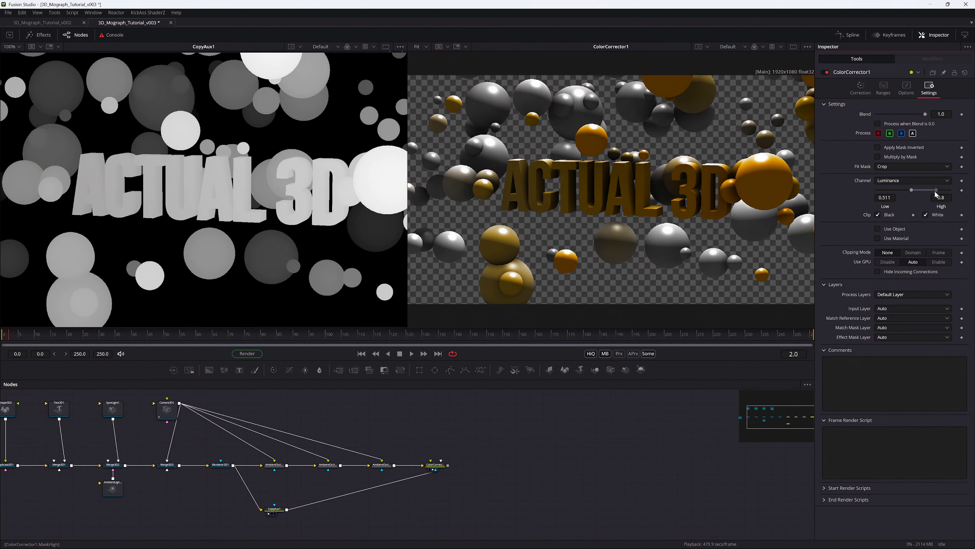
# Shift ColorCorrector1's mask range to about low 0.344 and high 0.622, and save the composition
pyautogui.moveTo(929, 191); pyautogui.dragTo(901, 195)
pyautogui.hotkey('ctrl', 's')
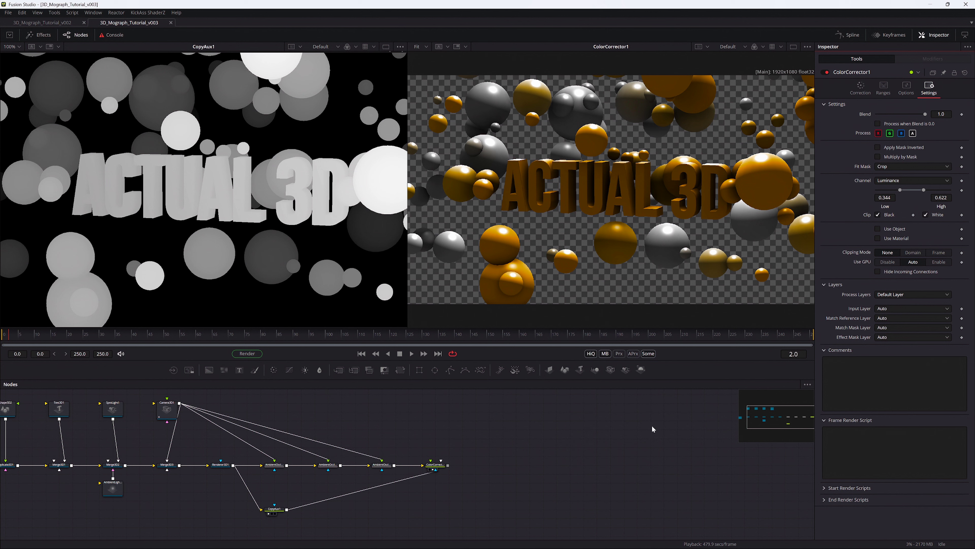
# Paste a copy of ColorCorrector1 after it, mask the copy with CopyAux1, and show it in the second viewer
pyautogui.hotkey('ctrl', 'v')
pyautogui.moveTo(461, 467); pyautogui.dragTo(483, 467)
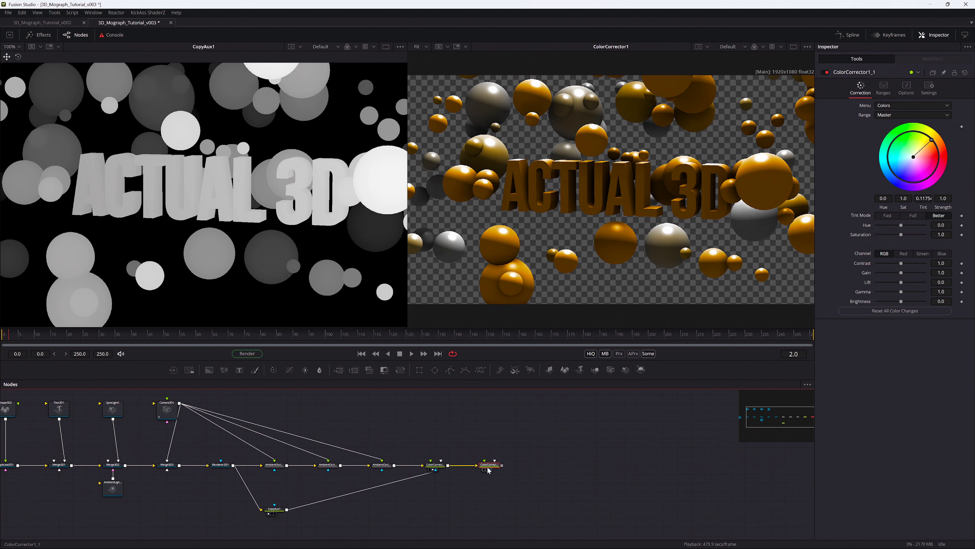
pyautogui.moveTo(286, 509); pyautogui.dragTo(493, 468)
pyautogui.press('2')
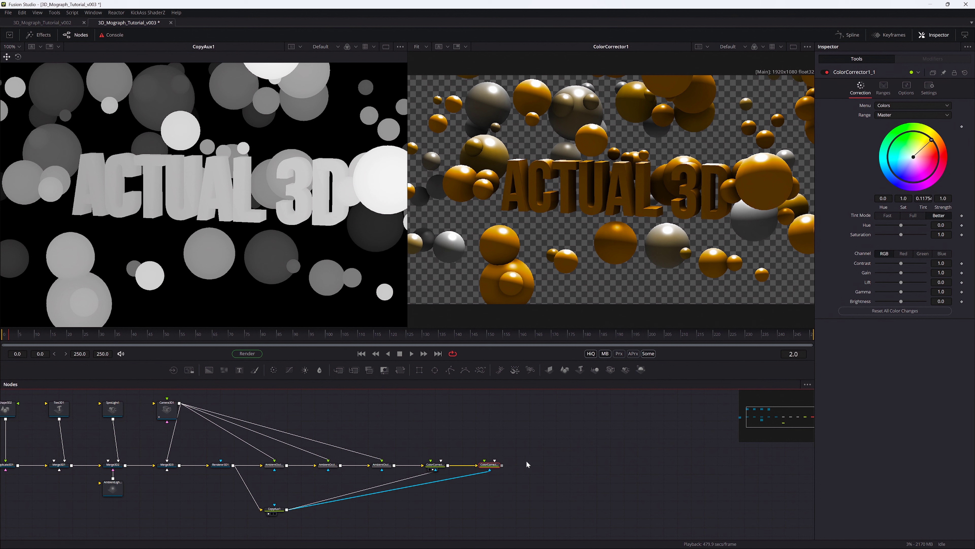
# Tint ColorCorrector1_1 red and apply its mask inverted
pyautogui.moveTo(934, 143); pyautogui.dragTo(935, 163)
pyautogui.click(929, 88)
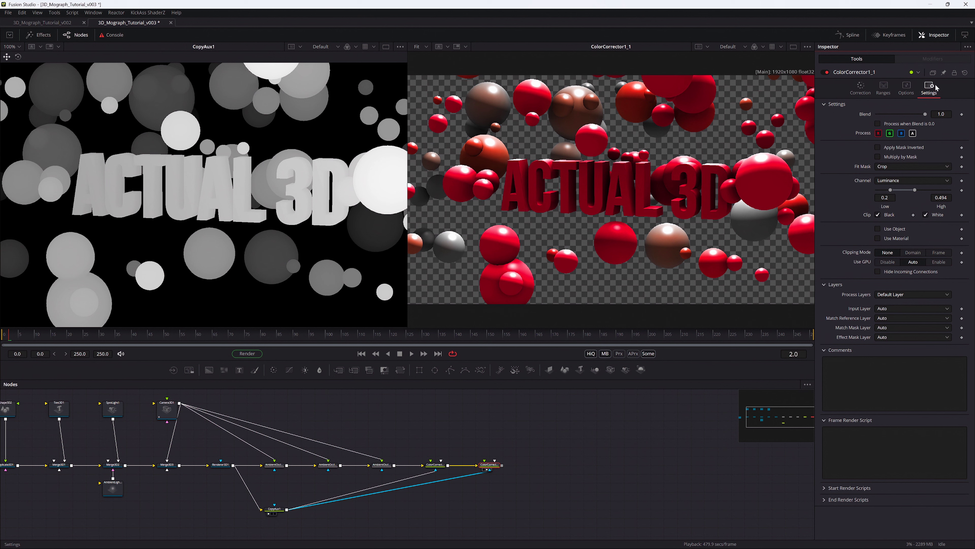
pyautogui.click(879, 147)
# Compare the output of ColorCorrector1 with that of ColorCorrector1_1 in the second viewer
pyautogui.click(435, 465)
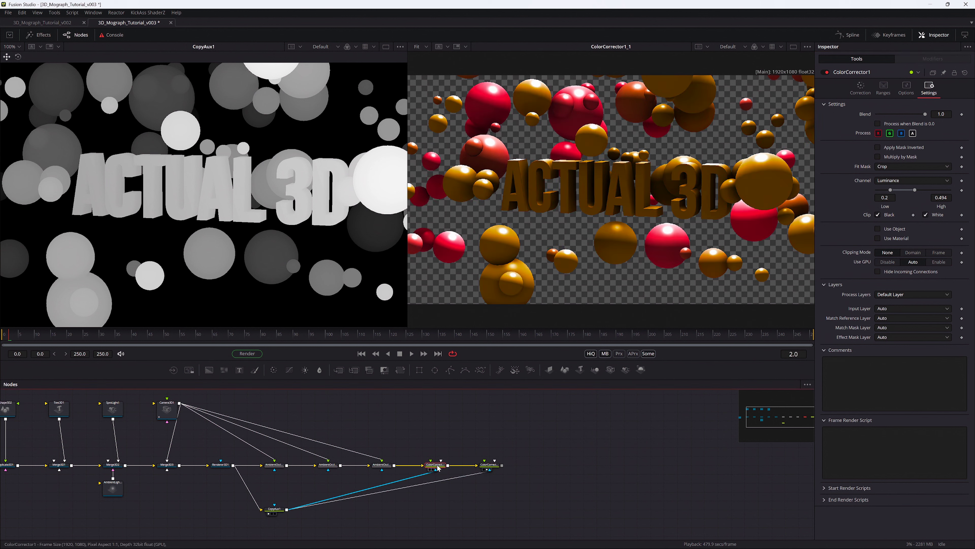
pyautogui.press('2')
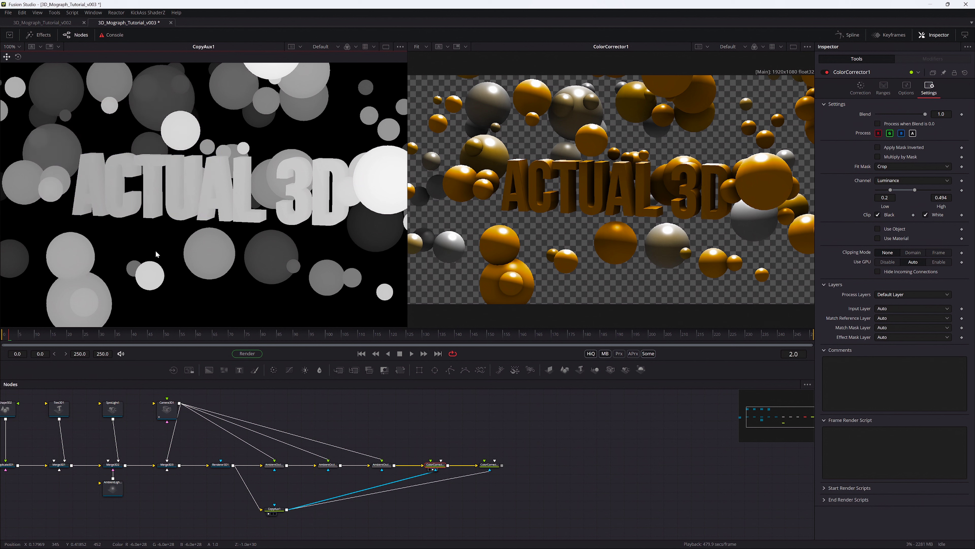
pyautogui.click(490, 465)
pyautogui.press('2')
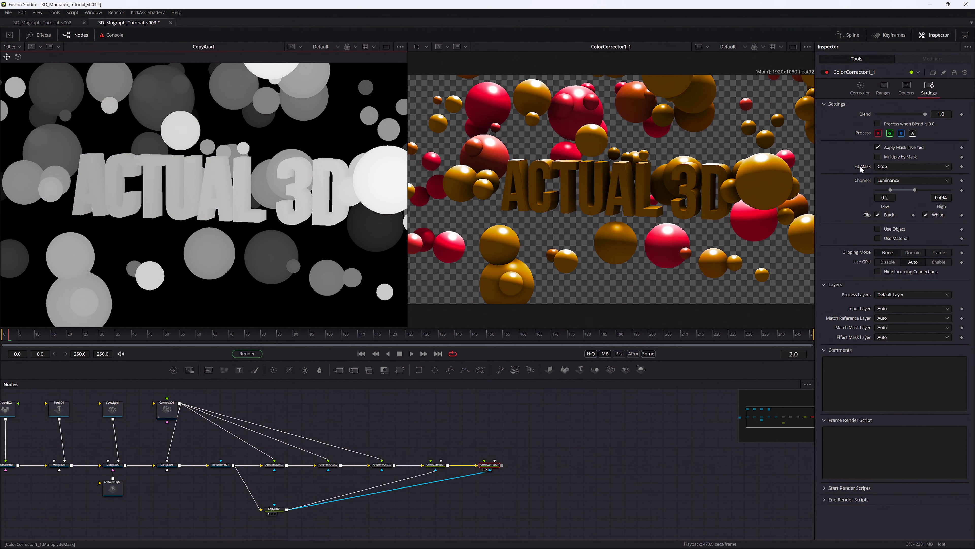
# Set ColorCorrector1_1's mask range to about low 0.556 and high 0.684, and show its result in the second viewer
pyautogui.moveTo(891, 190)
pyautogui.mouseDown()
pyautogui.moveTo(961, 190)
pyautogui.moveTo(915, 192)
pyautogui.mouseUp()
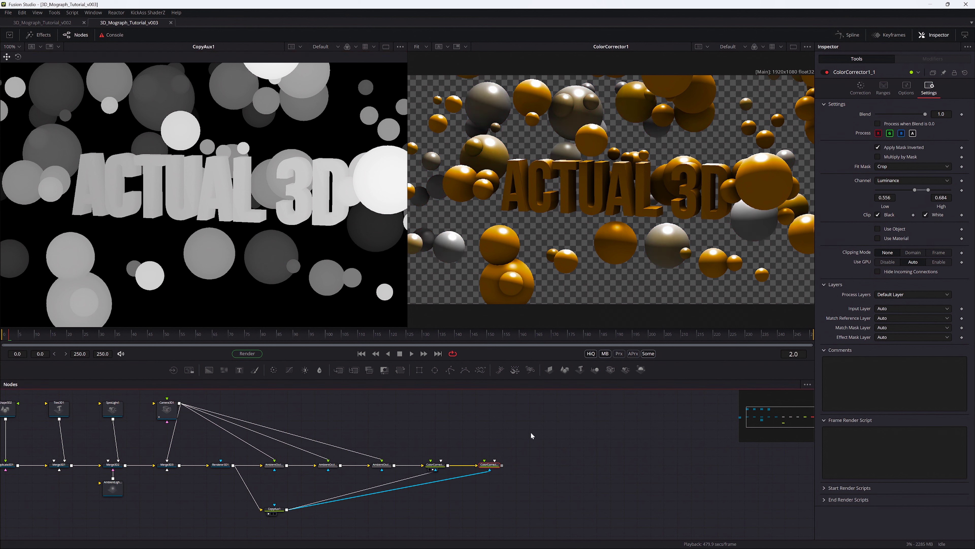
pyautogui.press('2')
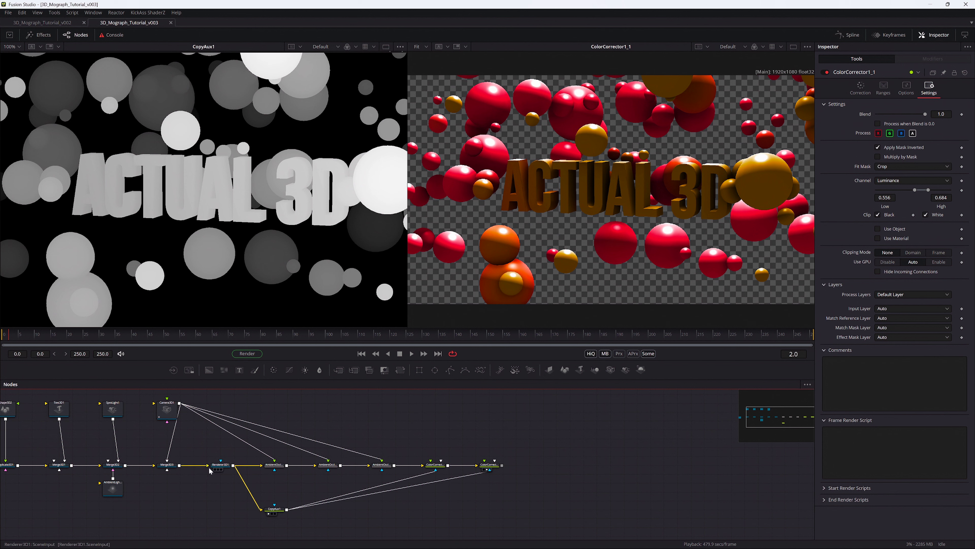
# Show AmbientOcclusion1_1_1 in the second viewer, raise AmbientLight1's intensity to about 0.843, and save the composition
pyautogui.click(220, 465)
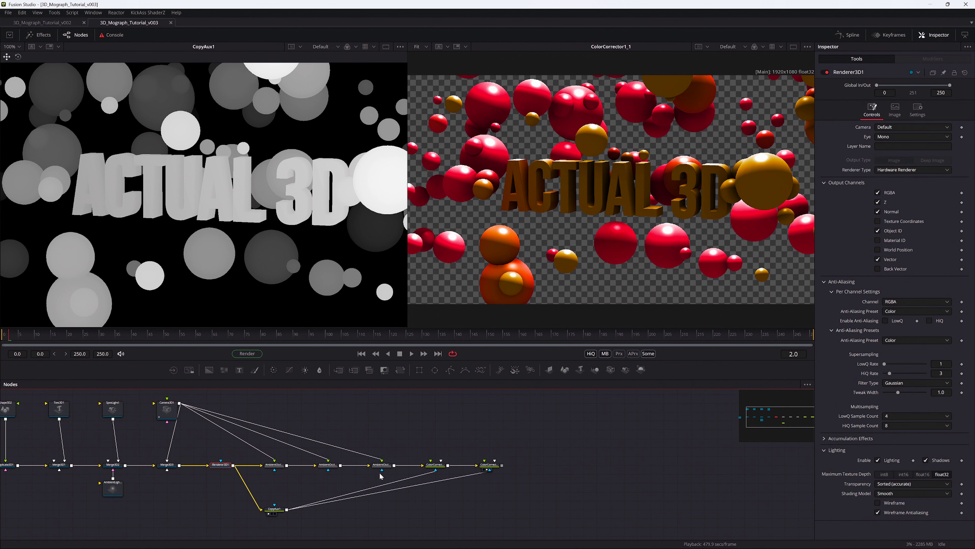
pyautogui.click(382, 465)
pyautogui.press('2')
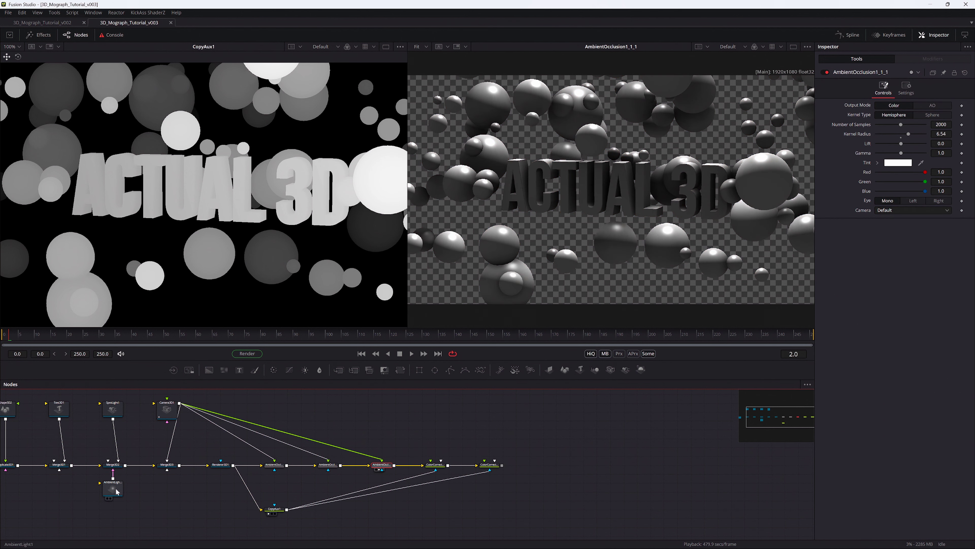
pyautogui.moveTo(121, 498); pyautogui.dragTo(122, 507)
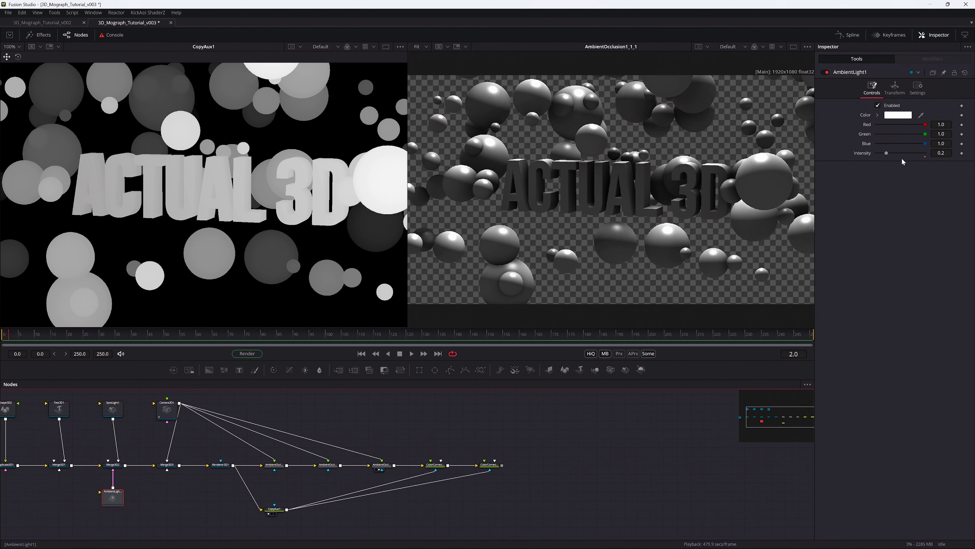
pyautogui.moveTo(887, 154); pyautogui.dragTo(916, 154)
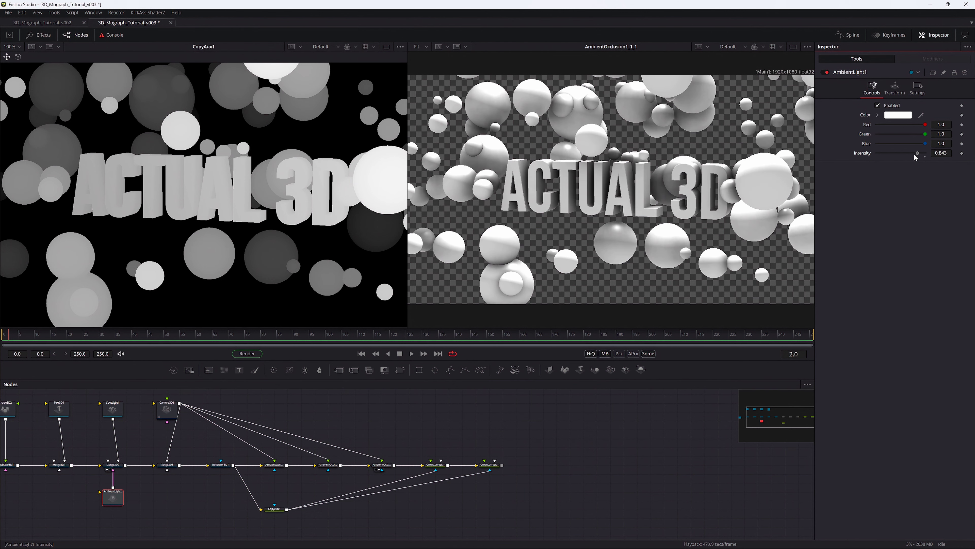
pyautogui.hotkey('ctrl', 's')
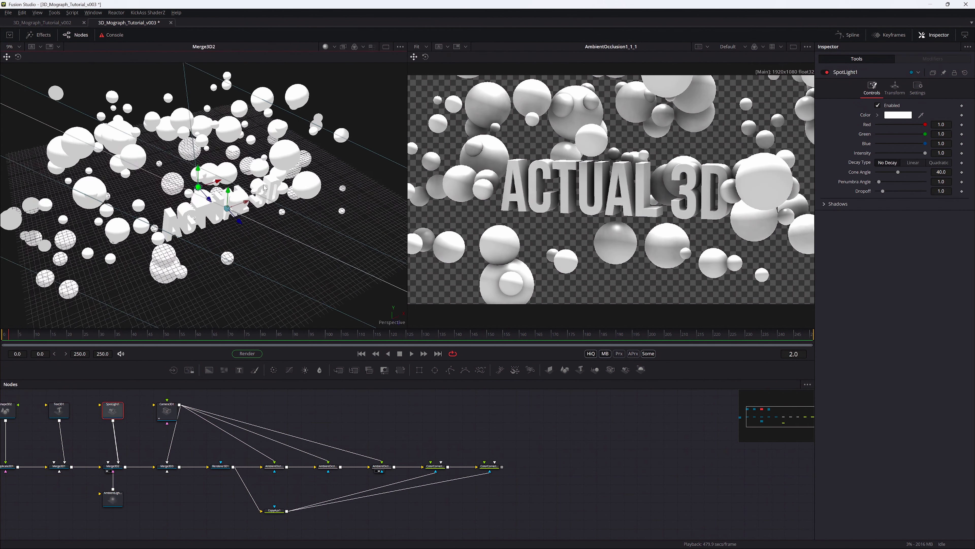
# Give SpotLight1 linear decay at a rate of about 0.24 and a cone angle of 90, and save the composition
pyautogui.scroll(-5, 263, 184)
pyautogui.moveTo(263, 124); pyautogui.dragTo(270, 219)
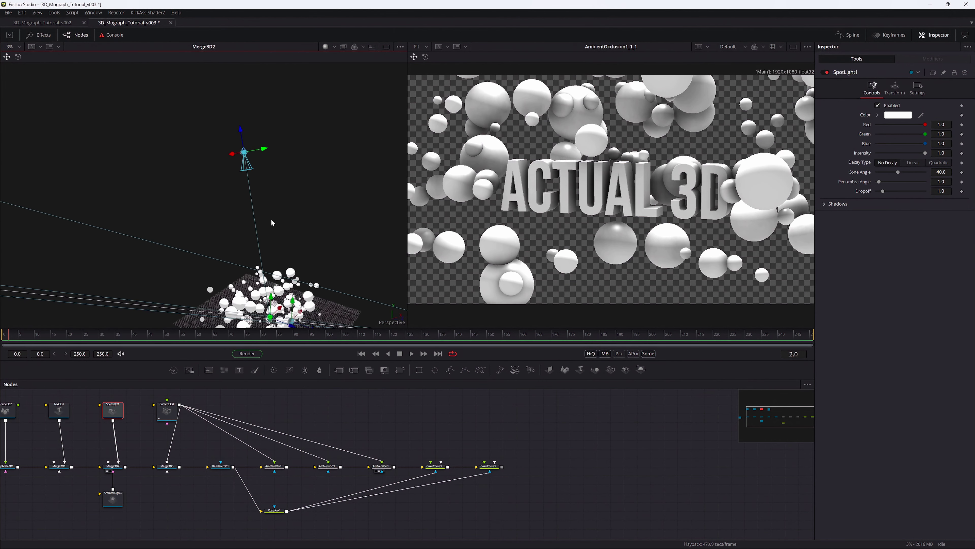
pyautogui.hotkey('ctrl', 's')
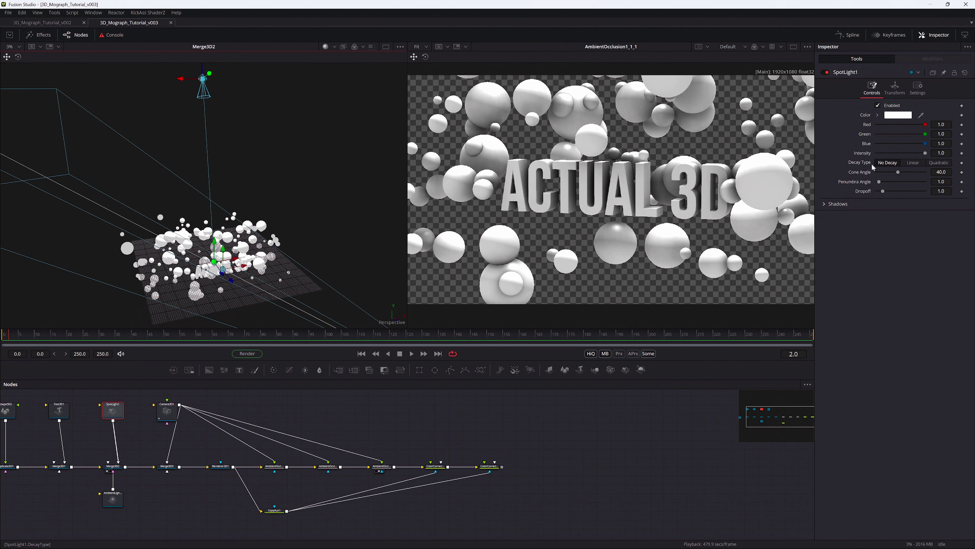
pyautogui.click(913, 163)
pyautogui.moveTo(906, 172)
pyautogui.mouseDown()
pyautogui.moveTo(866, 172)
pyautogui.moveTo(889, 171)
pyautogui.mouseUp()
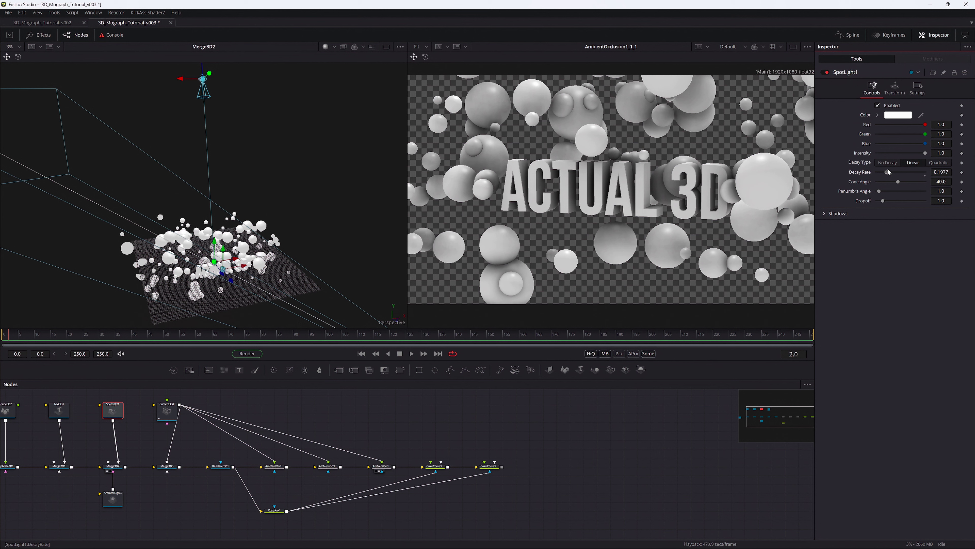
pyautogui.moveTo(883, 173); pyautogui.dragTo(892, 173)
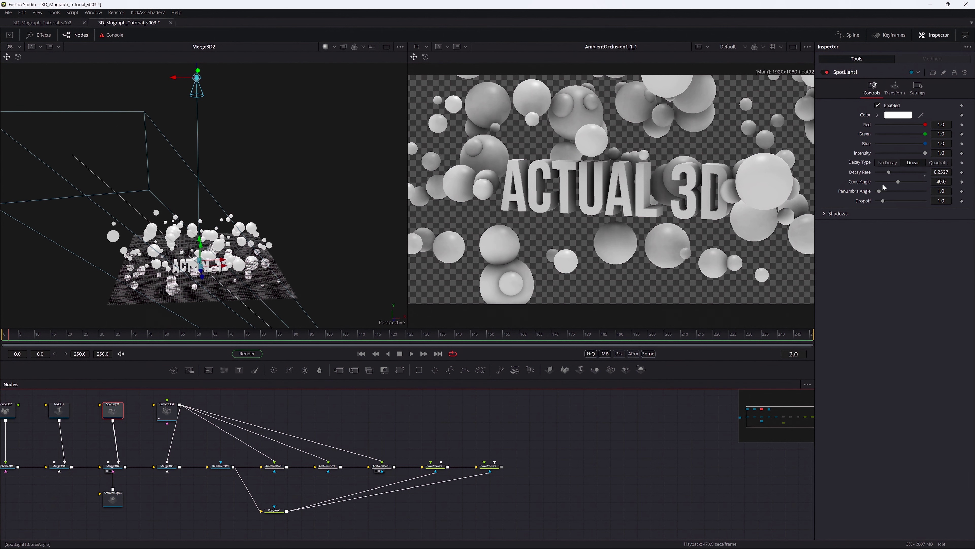
pyautogui.moveTo(898, 181); pyautogui.dragTo(926, 181)
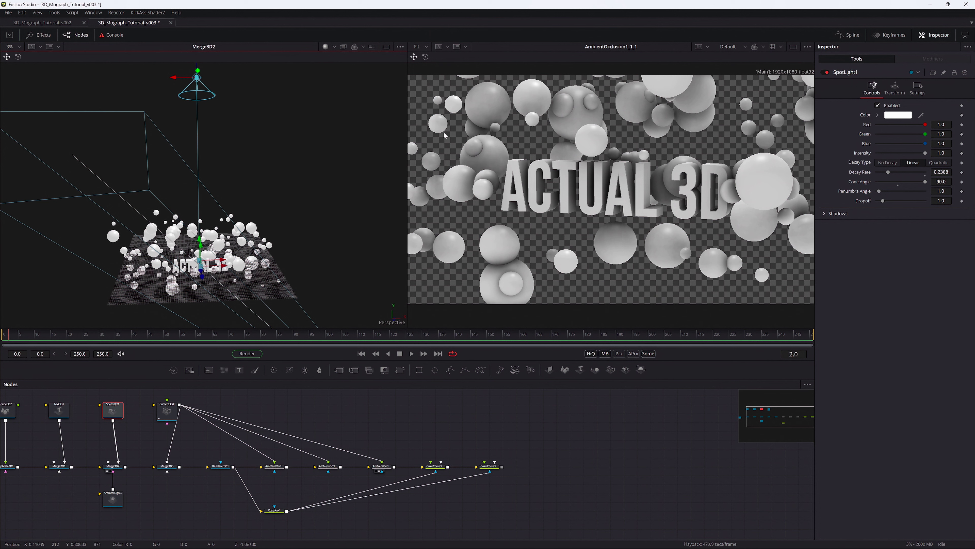
pyautogui.hotkey('ctrl', 's')
# Show ColorCorrector1_1 in the second viewer and append a new Color Corrector node after it
pyautogui.click(490, 466)
pyautogui.press('2')
pyautogui.click(554, 434)
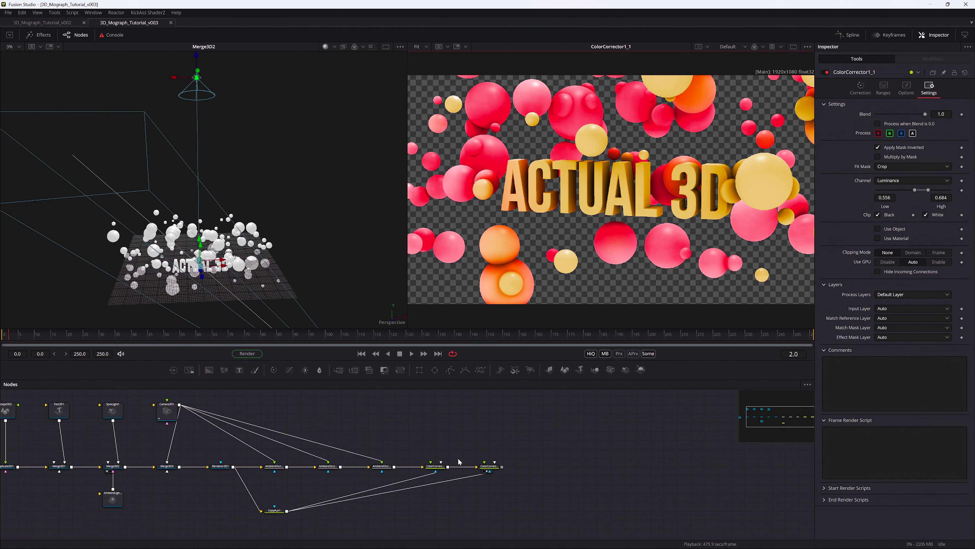
pyautogui.click(492, 466)
pyautogui.hotkey('shift', 'space')
pyautogui.write('color')
pyautogui.press('Return')
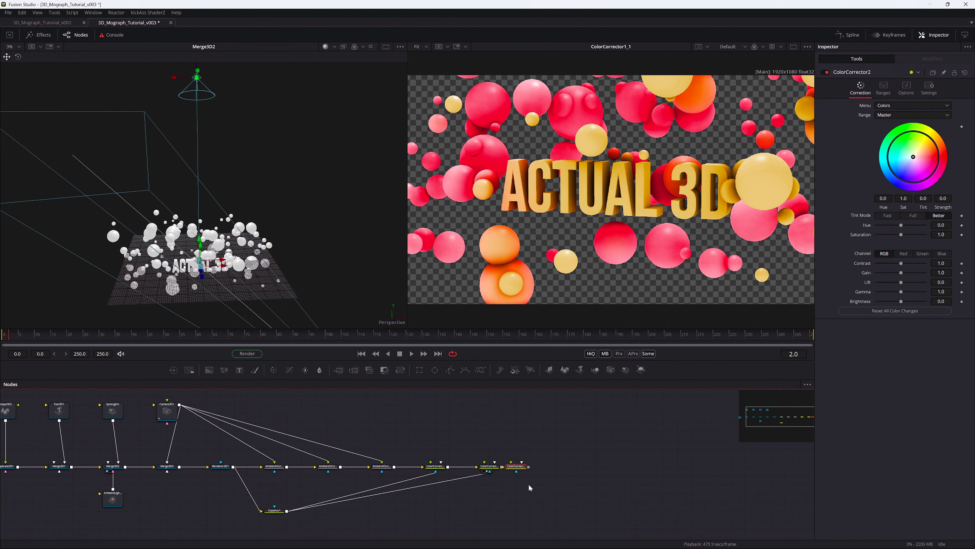
# Add a second Copy Aux node below CopyAux1, feed it from Renderer3D1, and show it in the second viewer
pyautogui.moveTo(342, 473); pyautogui.dragTo(342, 455)
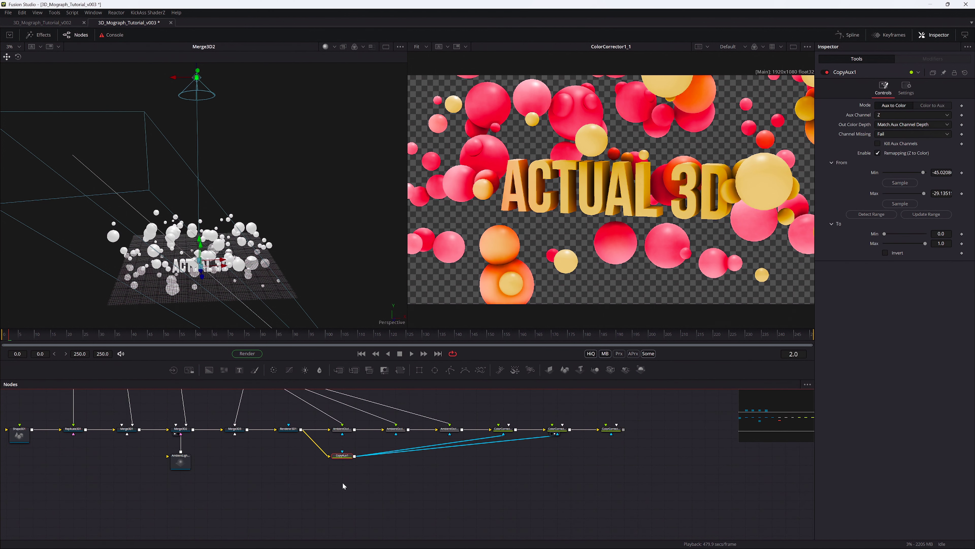
pyautogui.hotkey('shift', 'space')
pyautogui.write('copy')
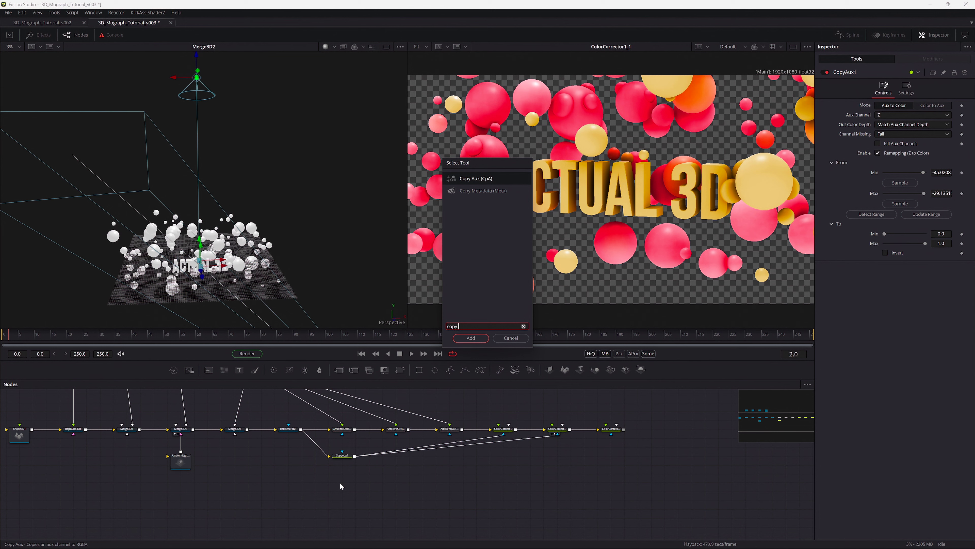
pyautogui.press('Return')
pyautogui.moveTo(302, 432); pyautogui.dragTo(347, 481)
pyautogui.press('2')
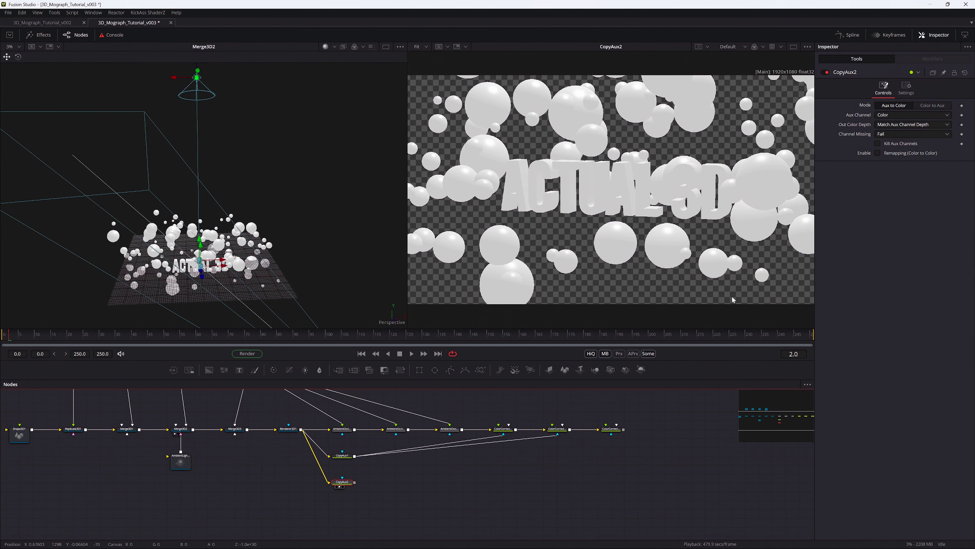
# Set CopyAux2's aux channel to Object ID with remapping enabled from 4 to 5, and save the composition
pyautogui.click(892, 115)
pyautogui.click(886, 158)
pyautogui.click(877, 153)
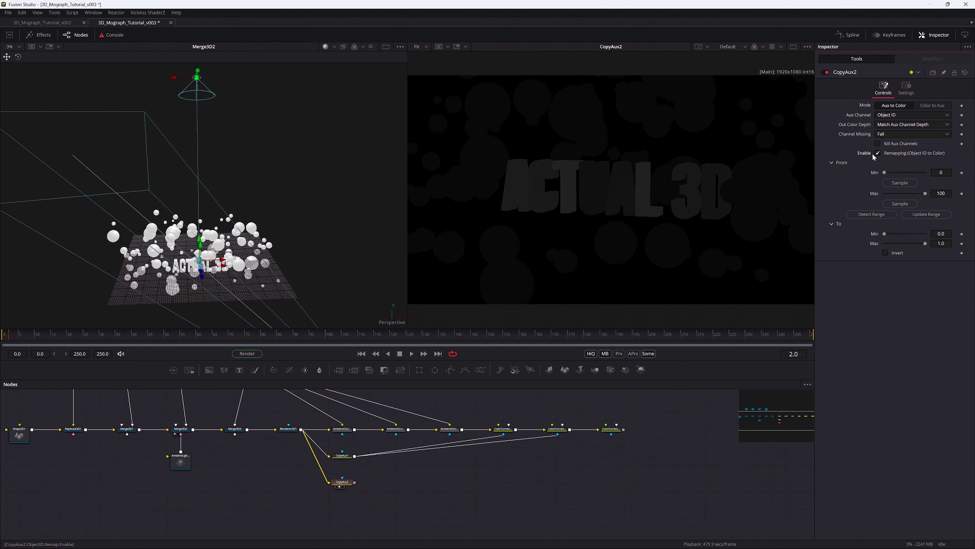
pyautogui.click(871, 214)
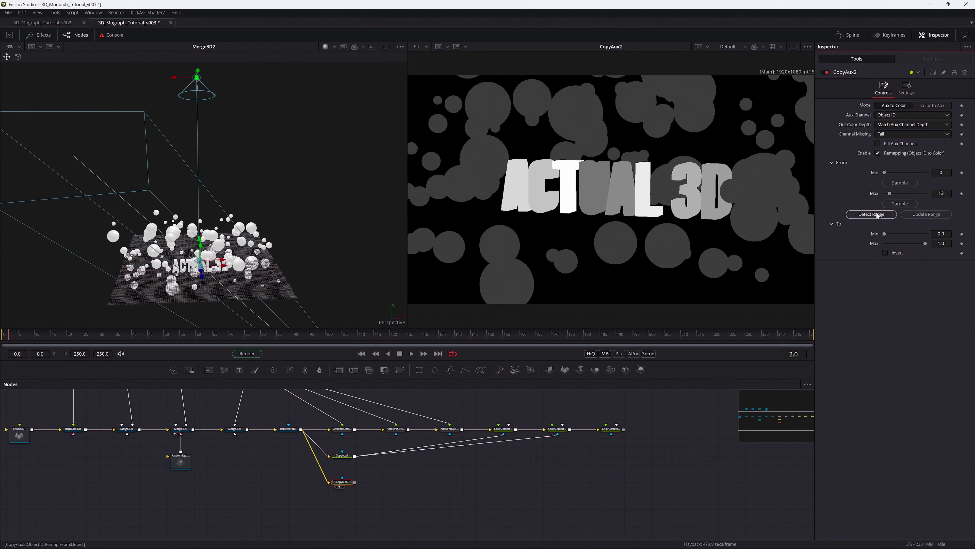
pyautogui.moveTo(941, 172); pyautogui.dragTo(932, 193)
pyautogui.hotkey('ctrl', 's')
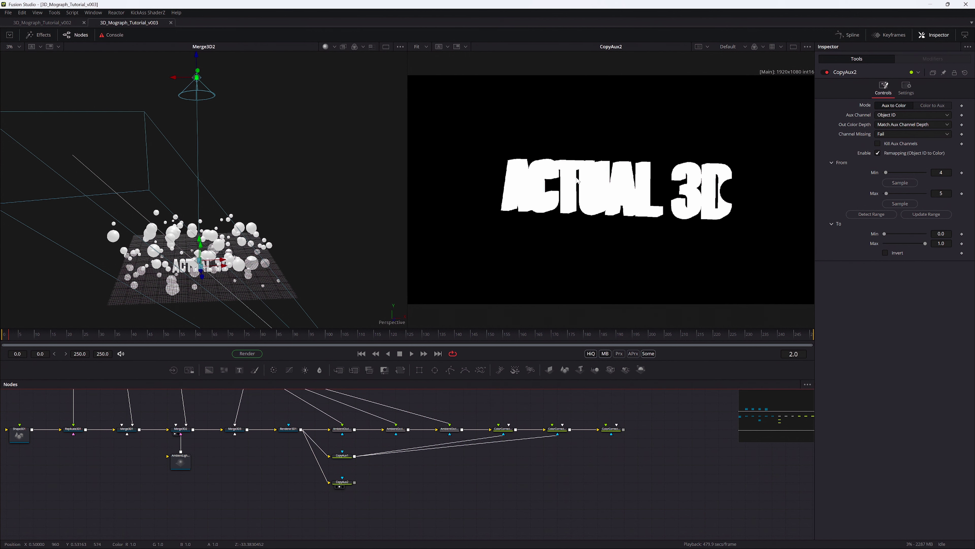
# Connect CopyAux2 as the mask of ColorCorrector2, show the corrector in the second viewer, and save the composition
pyautogui.moveTo(355, 482); pyautogui.dragTo(611, 436)
pyautogui.click(611, 434)
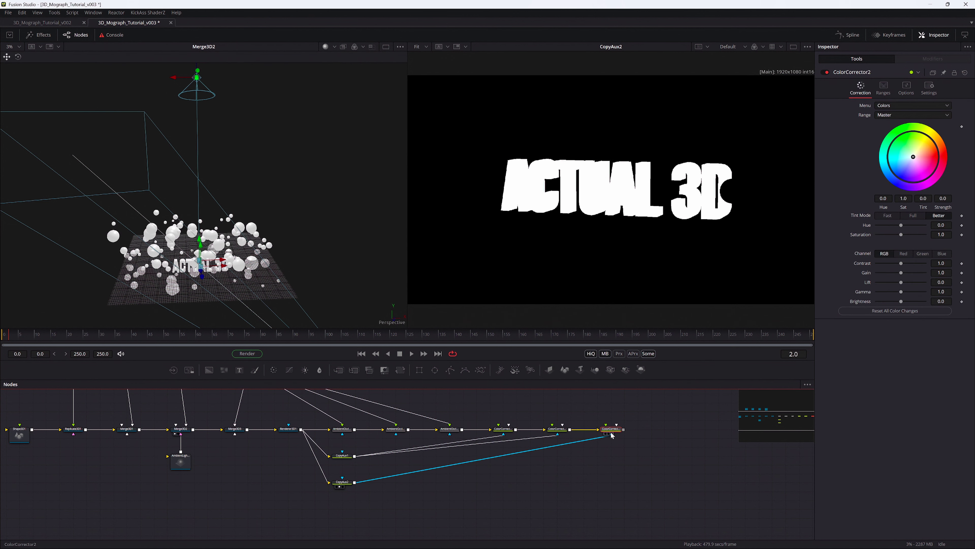
pyautogui.press('2')
pyautogui.hotkey('ctrl', 's')
# Choose ColorCorrector2's mask channel and tint the text cyan with saturation 0.69 and strength about 0.98, saving the composition
pyautogui.click(929, 88)
pyautogui.click(888, 181)
pyautogui.click(888, 197)
pyautogui.click(861, 91)
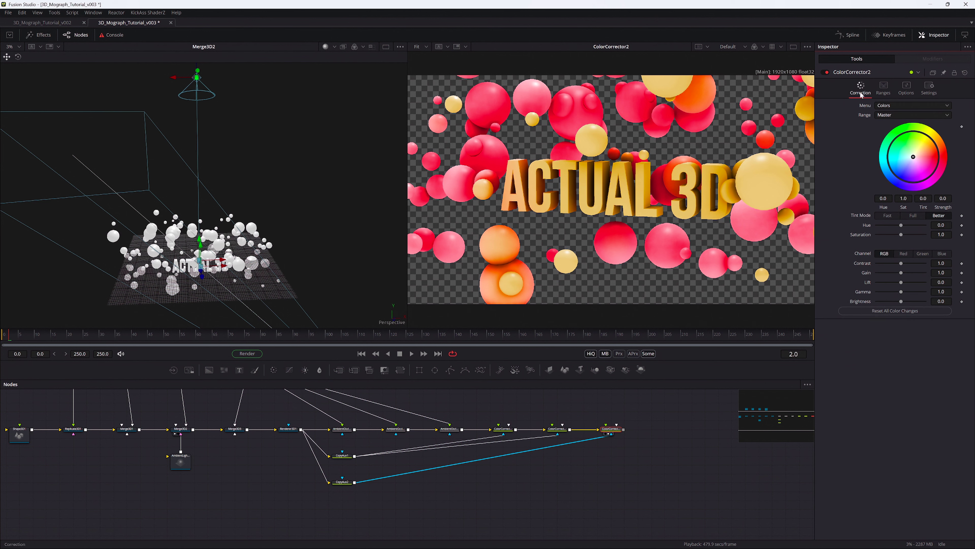
pyautogui.moveTo(911, 156); pyautogui.dragTo(888, 163)
pyautogui.hotkey('ctrl', 's')
# Examine the edges of the cyan 3D letters up close, and show the whole ColorCorrector2 image in a single viewer
pyautogui.scroll(10, 716, 154)
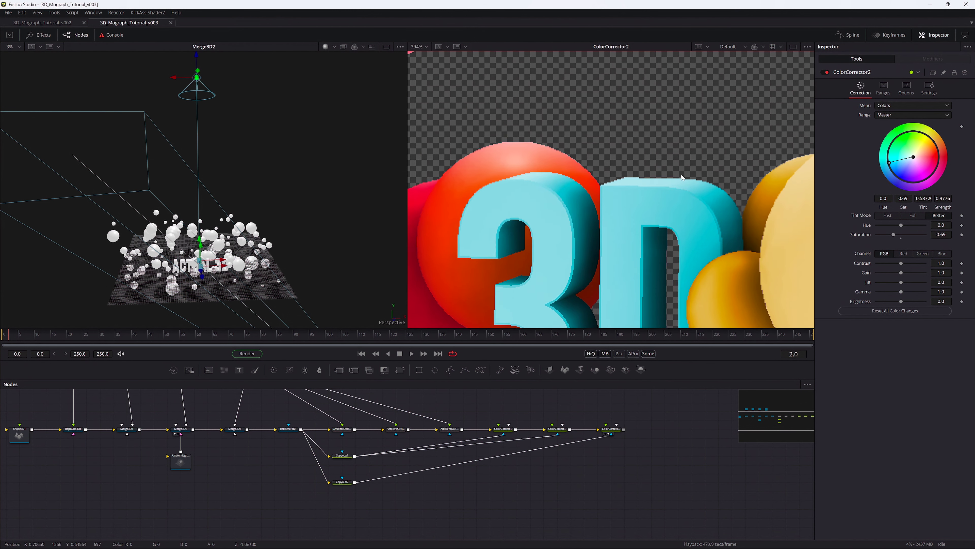
pyautogui.scroll(-3, 617, 191)
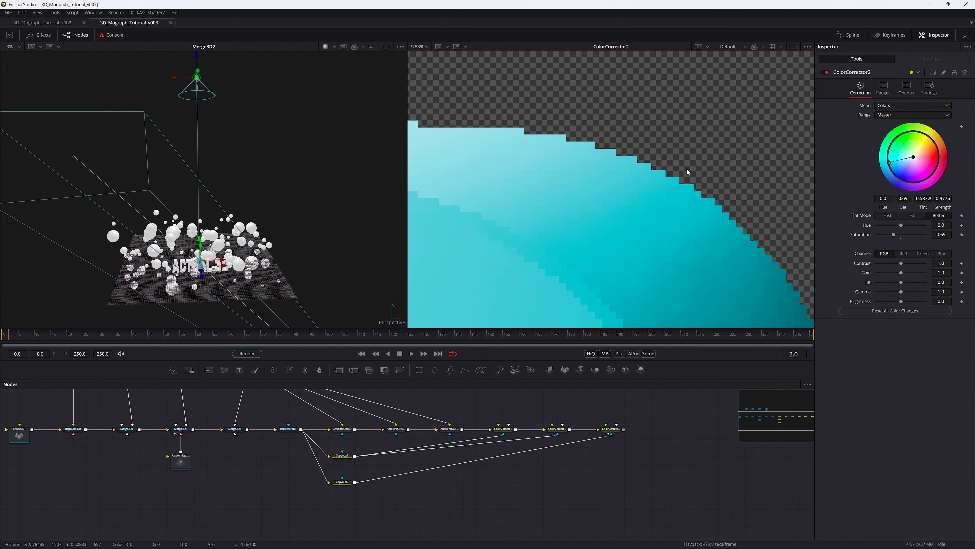
pyautogui.hotkey('ctrl', 'f')
pyautogui.click(716, 171)
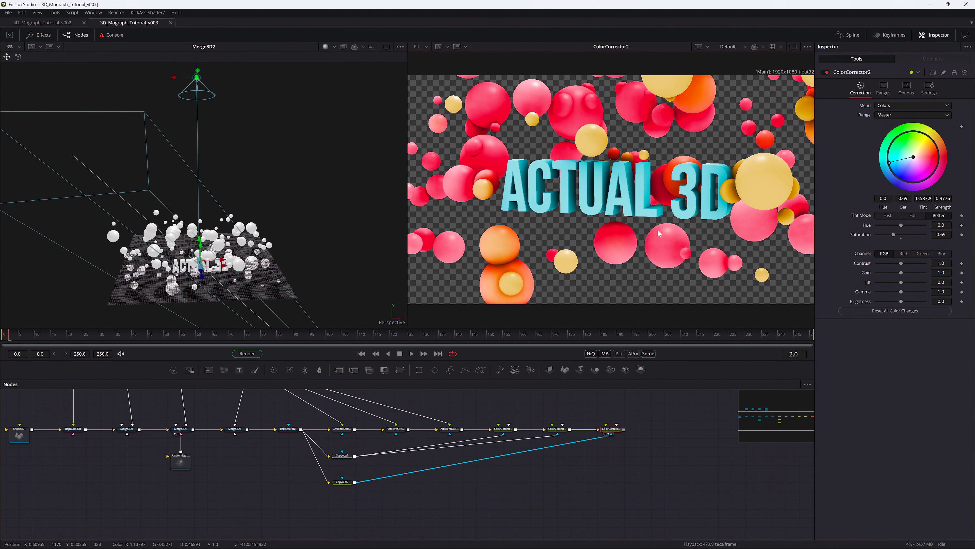
pyautogui.click(793, 47)
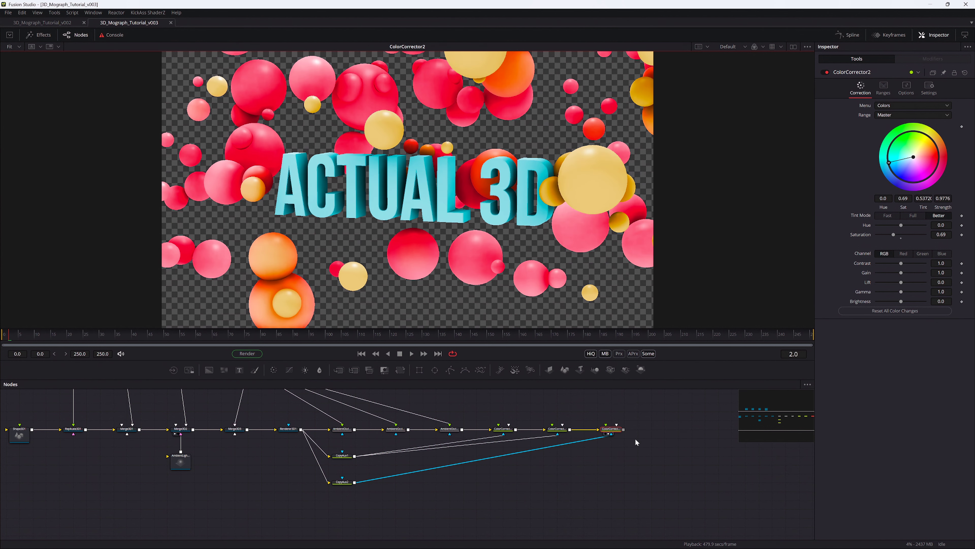
# Composite the ColorCorrector2 image over a new Background with a Merge, show the merge in the viewer, and save the composition
pyautogui.hotkey('shift', 'space')
pyautogui.write('merge')
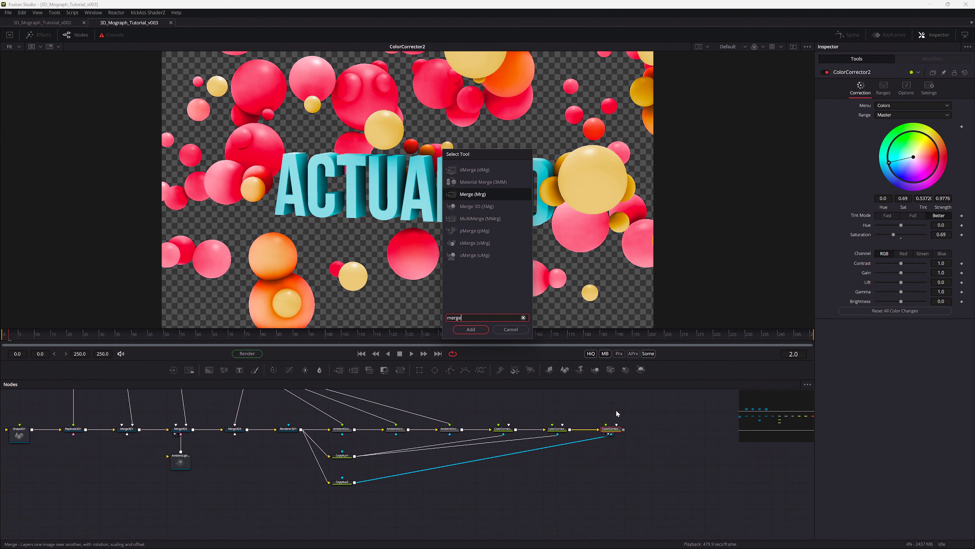
pyautogui.press('Return')
pyautogui.hotkey('shift', 'space')
pyautogui.write('back')
pyautogui.press('Return')
pyautogui.click(599, 460)
pyautogui.press('1')
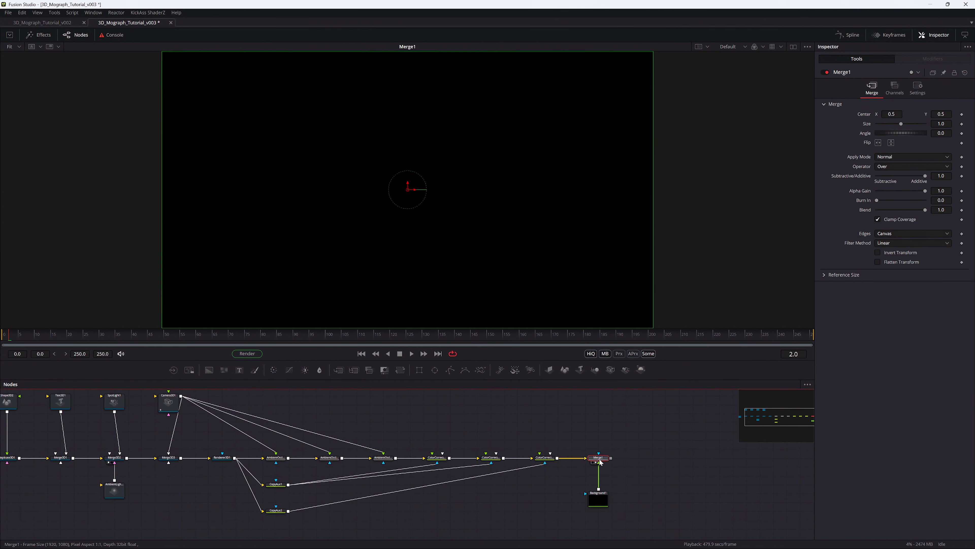
pyautogui.hotkey('ctrl', 's')
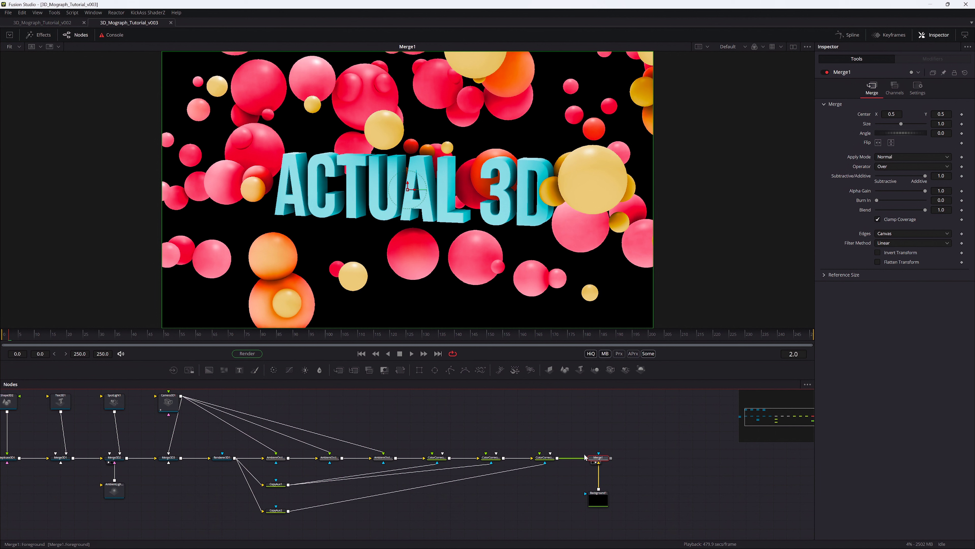
# Make Background1 a radial gradient running vertically from about X 0.50, Y 0.97 to about X 0.49, Y 0.04
pyautogui.click(598, 498)
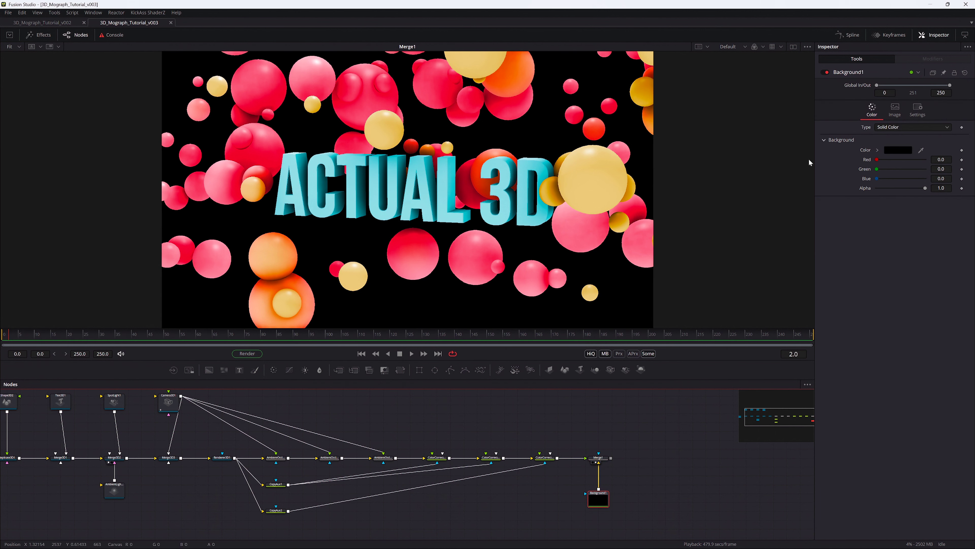
pyautogui.click(888, 127)
pyautogui.click(887, 162)
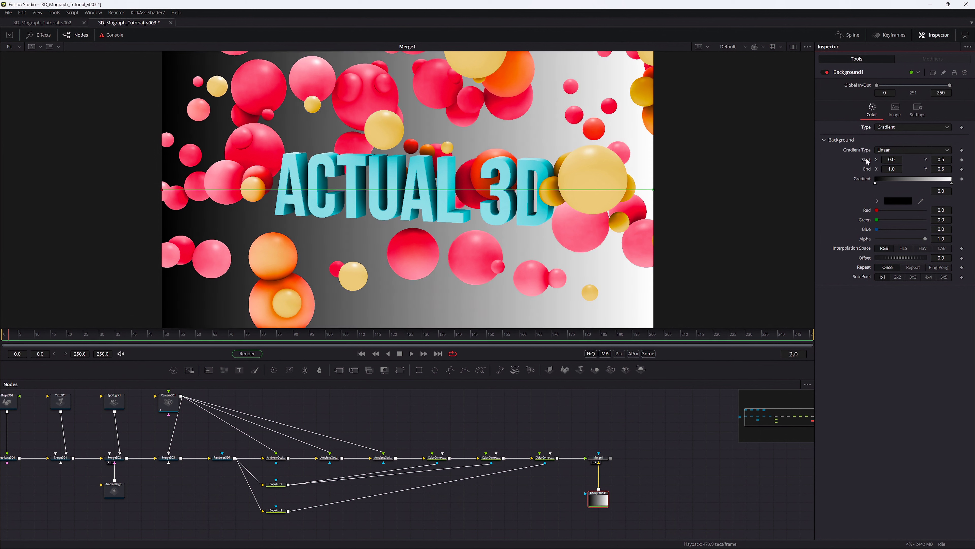
pyautogui.click(881, 150)
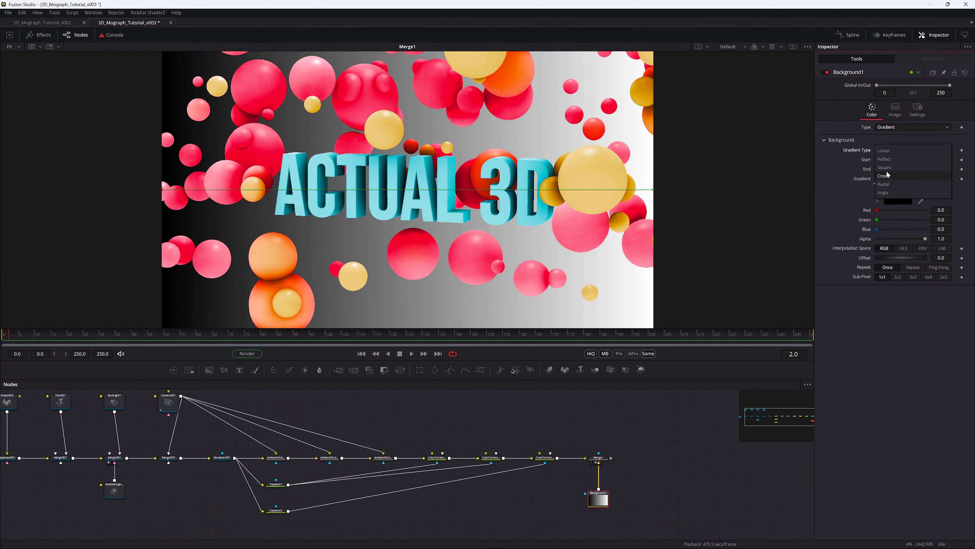
pyautogui.click(887, 184)
pyautogui.scroll(-1, 573, 204)
pyautogui.moveTo(228, 177); pyautogui.dragTo(405, 91)
pyautogui.moveTo(570, 177); pyautogui.dragTo(397, 267)
pyautogui.moveTo(403, 91); pyautogui.dragTo(397, 87)
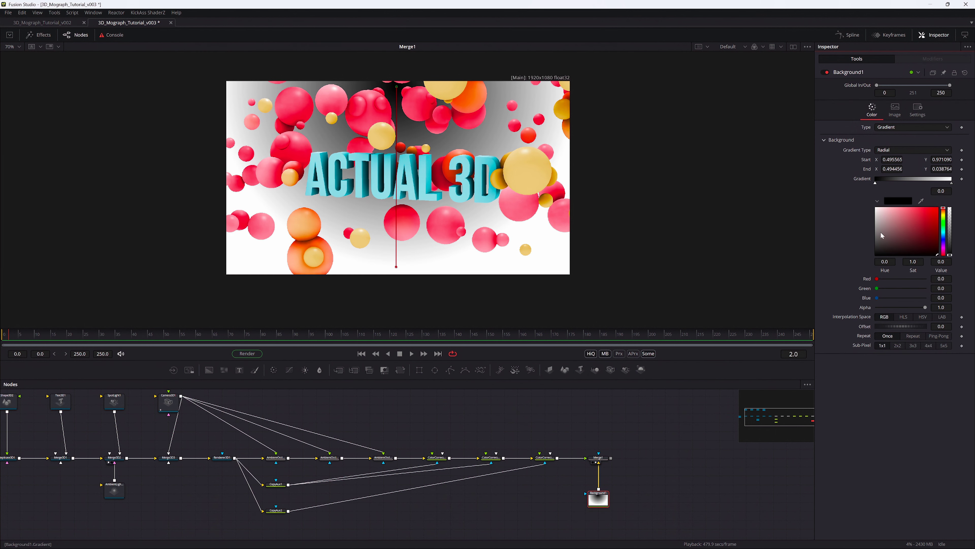
# Color the gradient from light grey (value 0.795) to darker grey (value 0.709), and move its start to about X 0.51, Y 0.74
pyautogui.moveTo(877, 243); pyautogui.dragTo(874, 219)
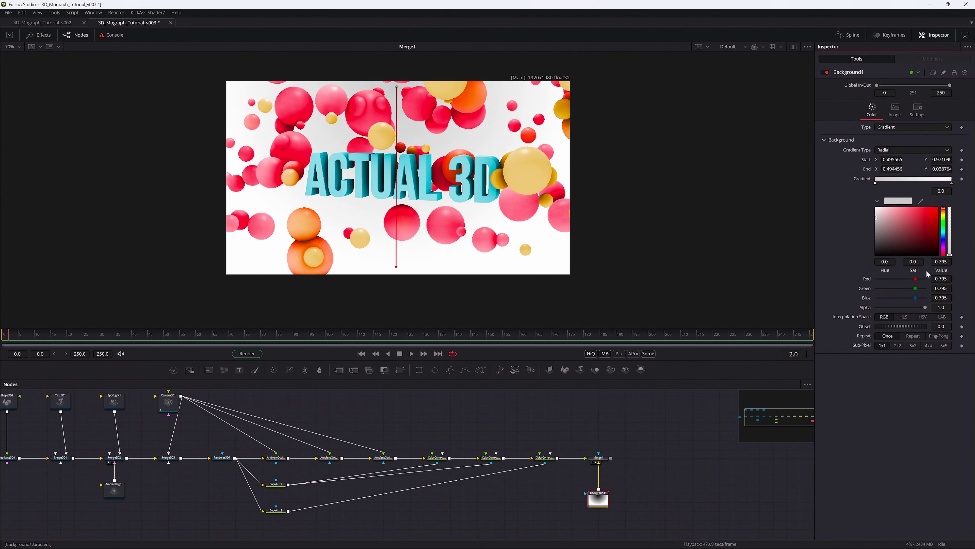
pyautogui.click(951, 183)
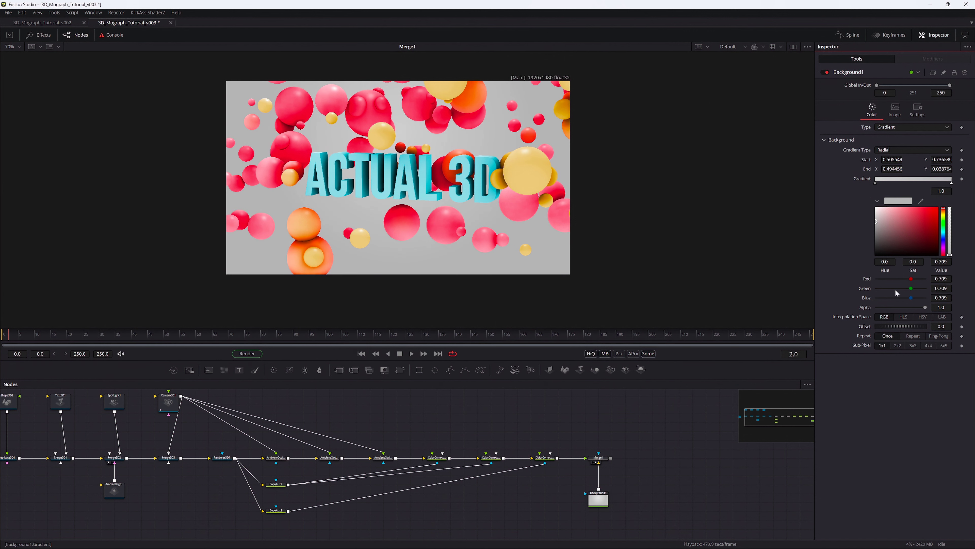
pyautogui.moveTo(877, 224); pyautogui.dragTo(876, 224)
pyautogui.hotkey('ctrl', 'f')
# Tint the gradient's end color blue-grey with hue 0.512, saturation 0.072 and value 0.677, saving the composition
pyautogui.moveTo(874, 220); pyautogui.dragTo(880, 223)
pyautogui.hotkey('ctrl', 's')
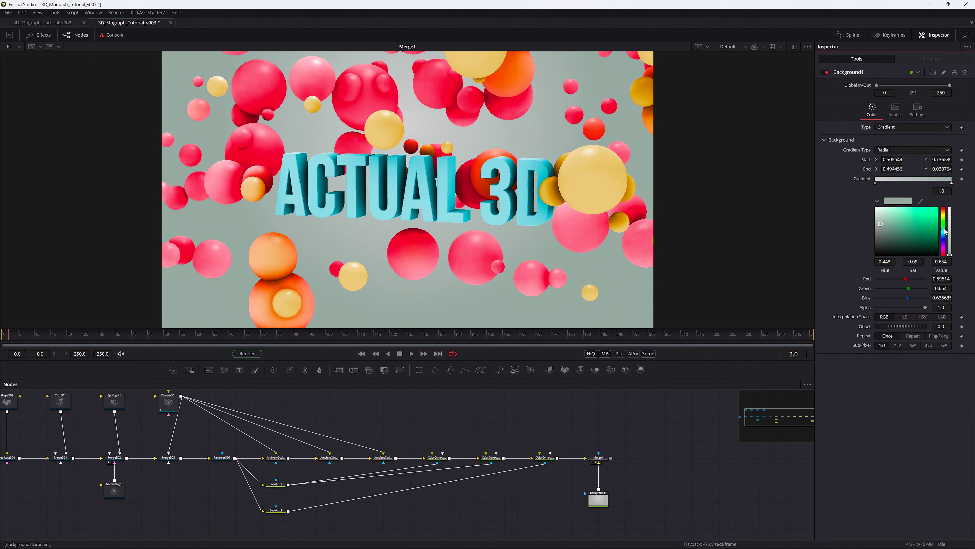
pyautogui.moveTo(945, 229); pyautogui.dragTo(943, 232)
pyautogui.hotkey('ctrl', 's')
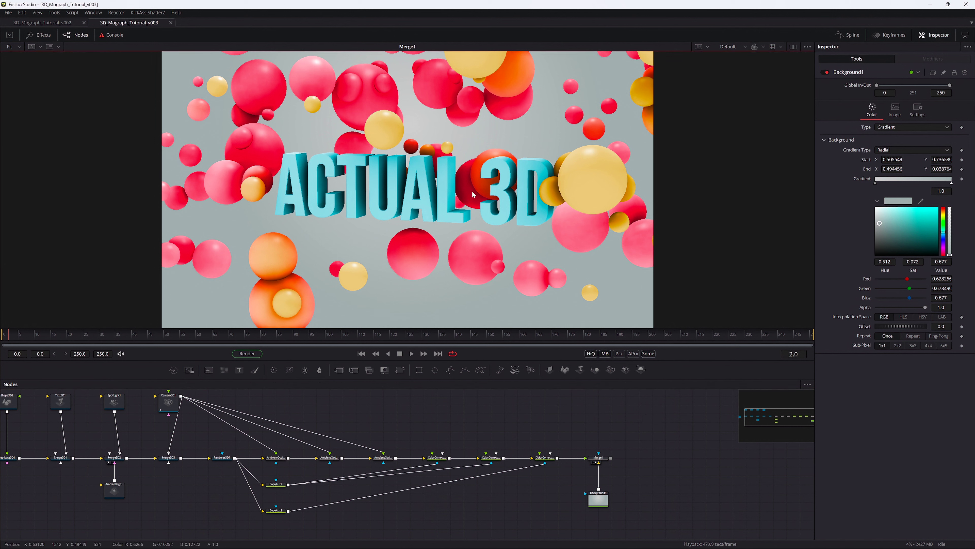
# Lighten the gradient's start color to hue 0.512, saturation 0.006 and value 0.898, and save the composition
pyautogui.click(874, 183)
pyautogui.moveTo(876, 217); pyautogui.dragTo(875, 212)
pyautogui.hotkey('ctrl', 's')
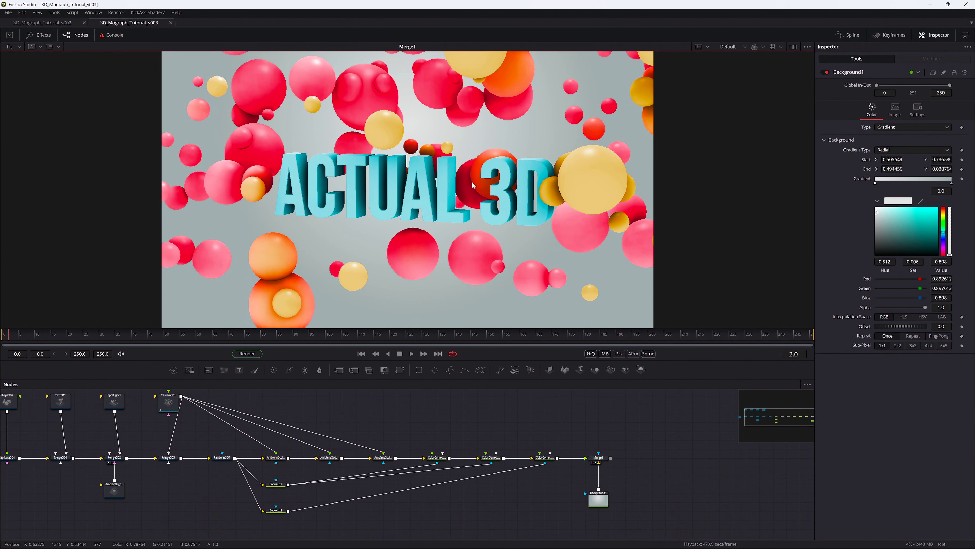
# Examine the edges of the 3D letters up close, comparing the render, ambient occlusion, color correction and merge stages
pyautogui.scroll(10, 473, 186)
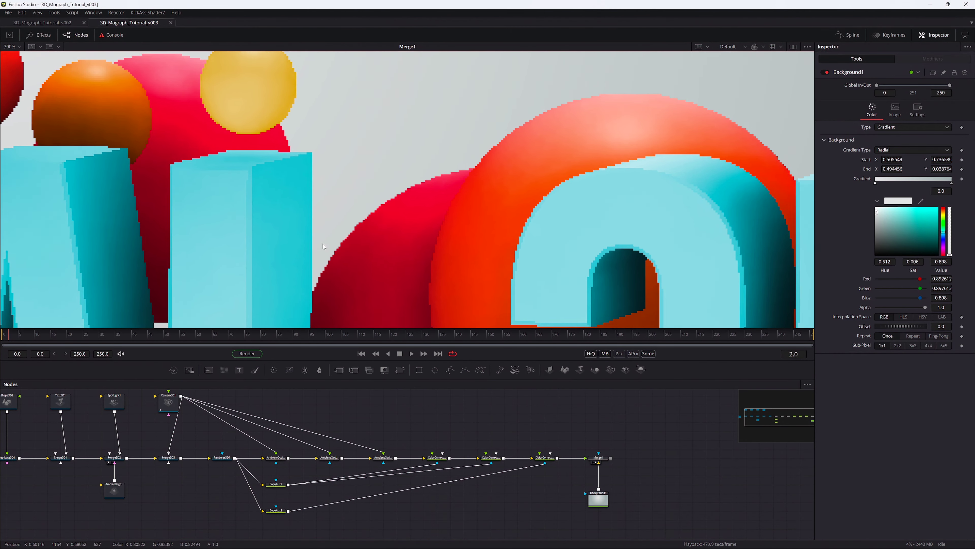
pyautogui.hscroll(10, 611, 159)
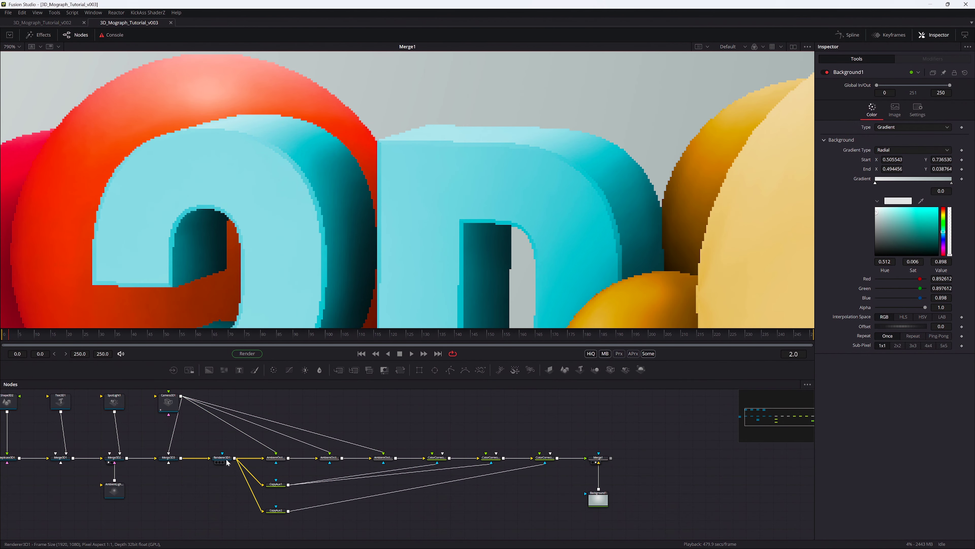
pyautogui.click(226, 462)
pyautogui.click(273, 462)
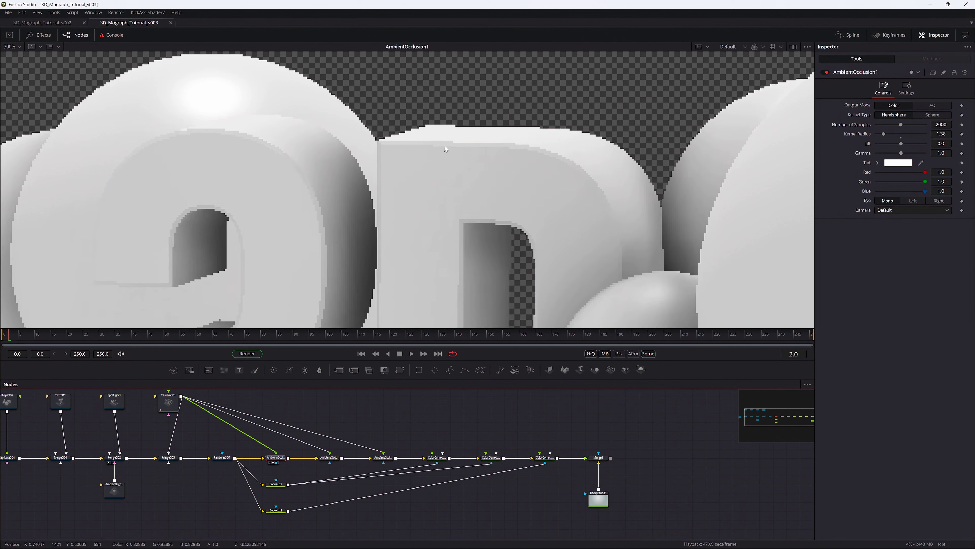
pyautogui.click(327, 462)
pyautogui.click(381, 463)
pyautogui.click(434, 462)
pyautogui.click(595, 463)
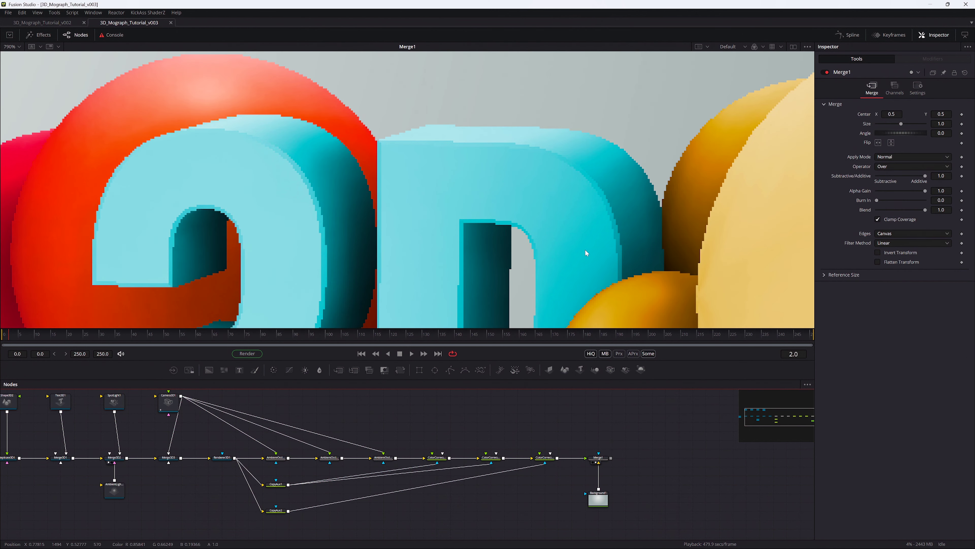
pyautogui.hotkey('ctrl', 'f')
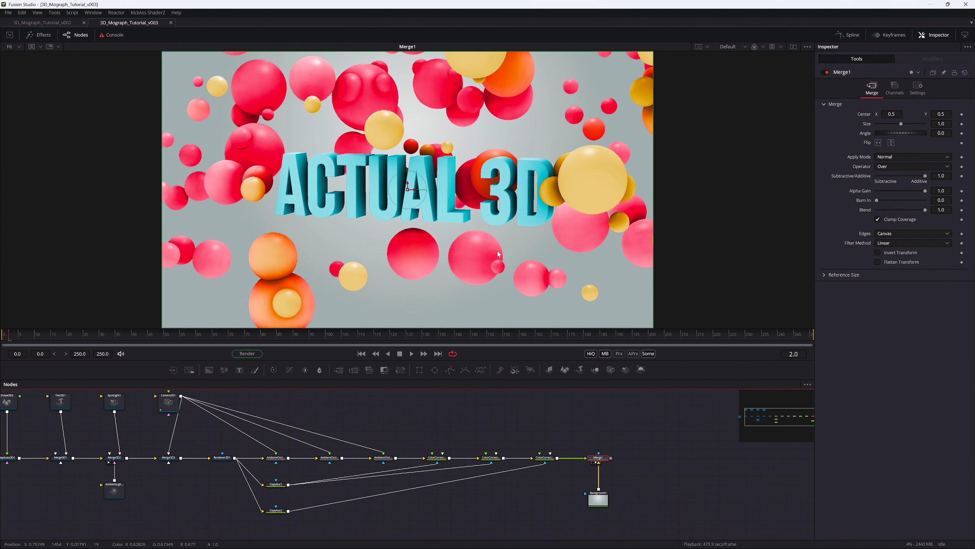
pyautogui.scroll(10, 498, 250)
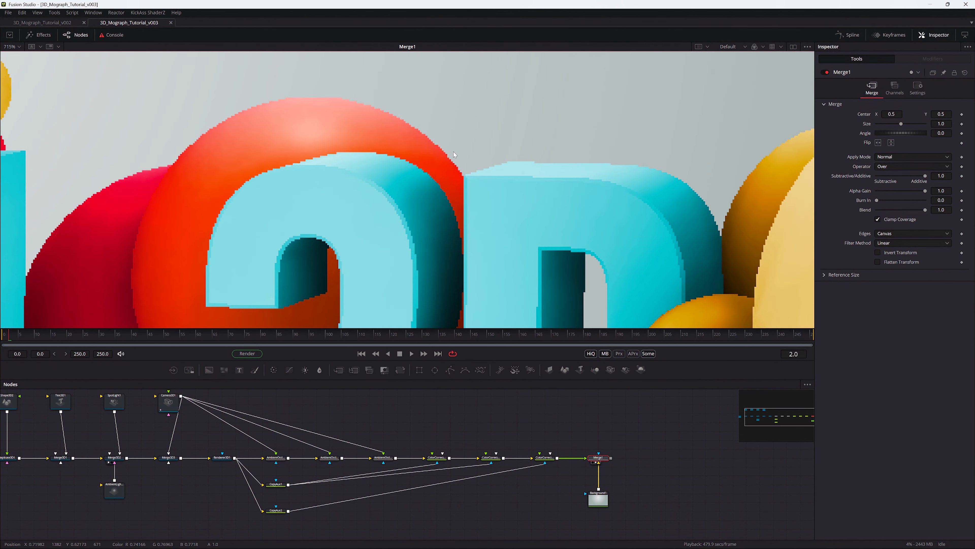
pyautogui.hotkey('ctrl', 'f')
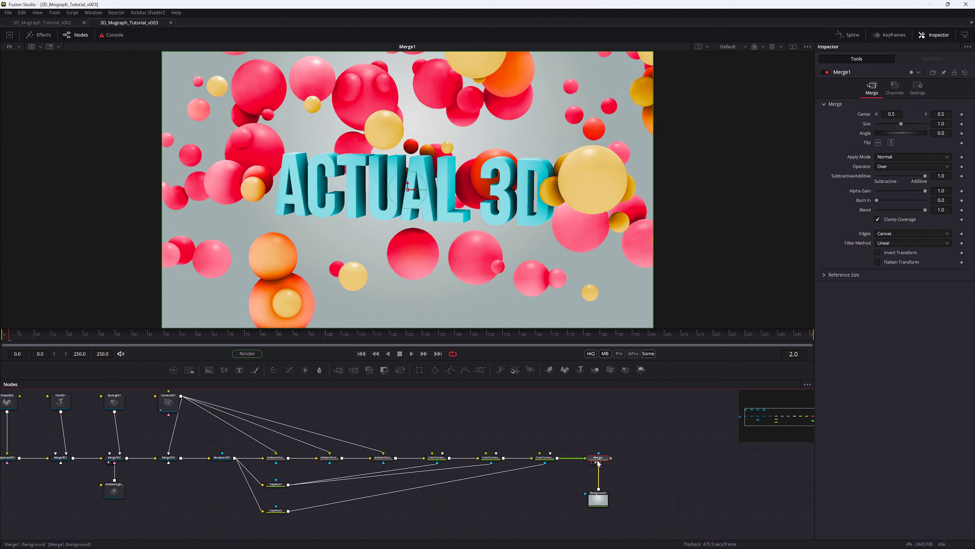
# Set Renderer3D1's output resolution to 3840 by 2160
pyautogui.click(221, 459)
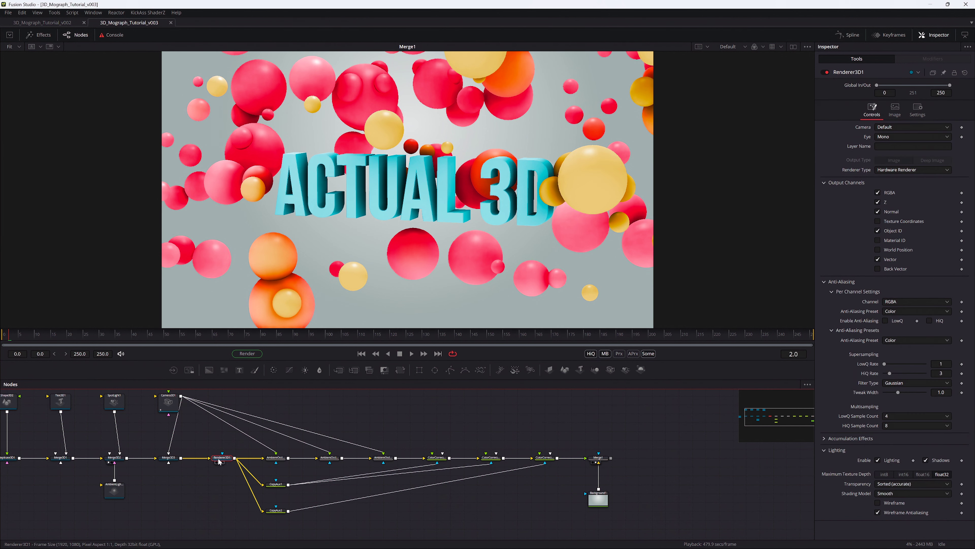
pyautogui.click(222, 462)
pyautogui.click(895, 109)
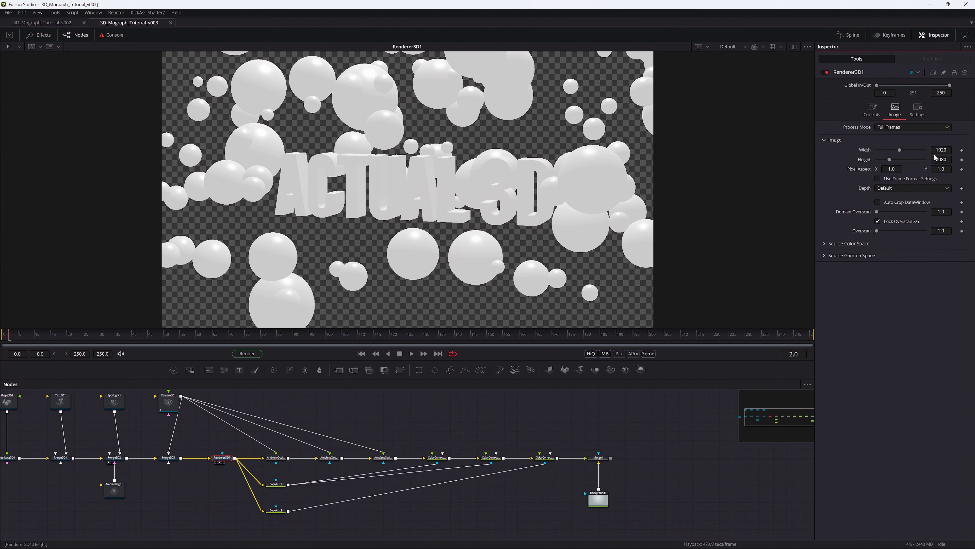
pyautogui.write('3840')
pyautogui.press('Tab')
pyautogui.write('21')
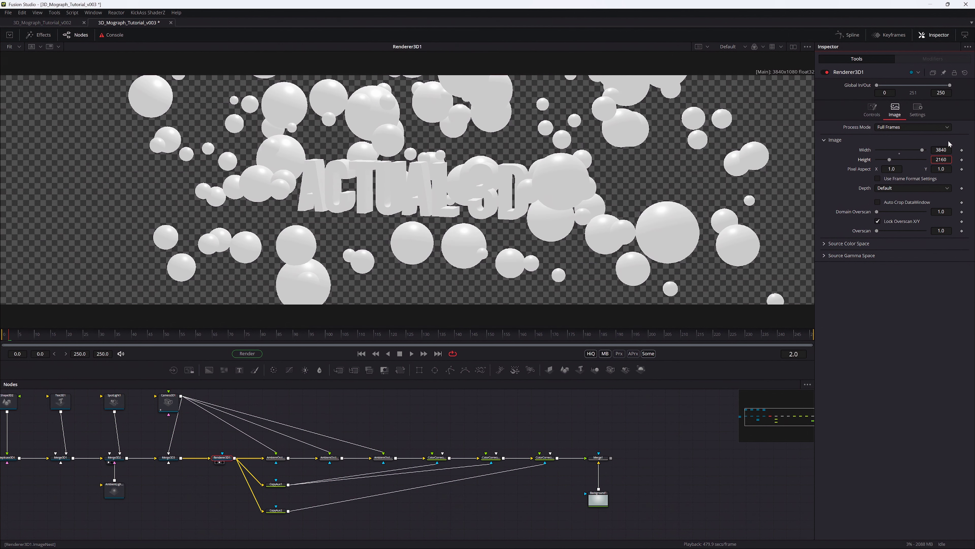
pyautogui.press('Return')
# Move Merge1 and Background1 farther from ColorCorrector2 in the node flow, show Merge1 in the viewer, and save the composition
pyautogui.click(598, 458)
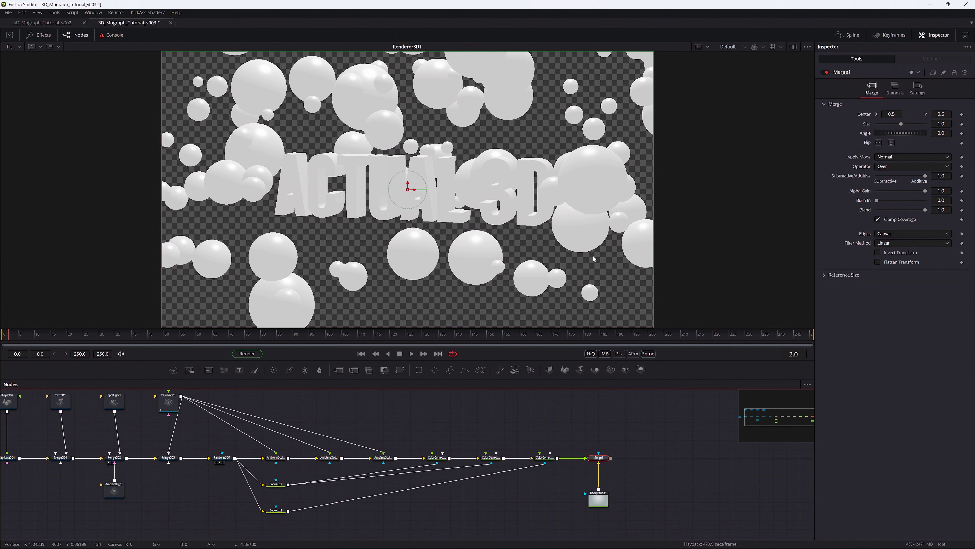
pyautogui.click(606, 499)
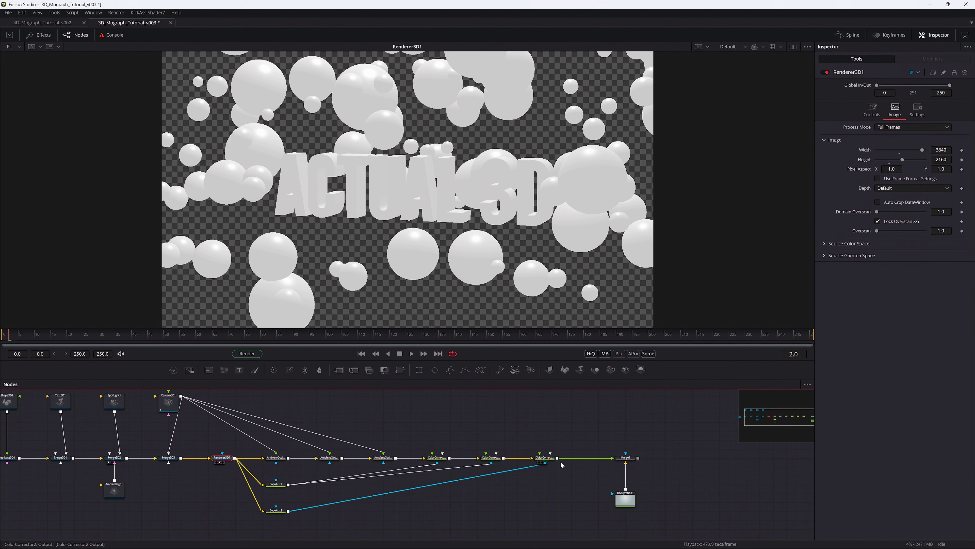
pyautogui.click(545, 457)
pyautogui.click(626, 458)
pyautogui.moveTo(676, 442); pyautogui.dragTo(652, 490)
pyautogui.hotkey('ctrl', 'z')
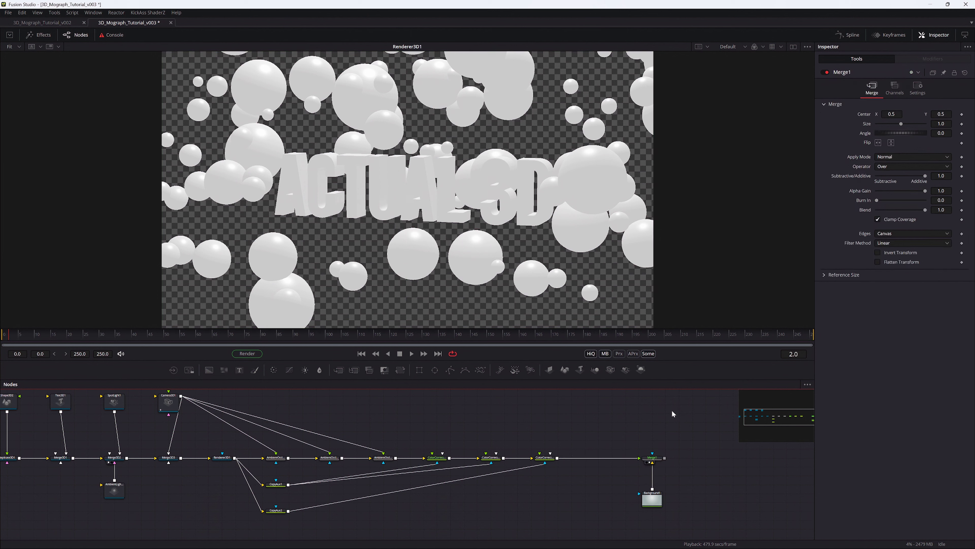
pyautogui.press('1')
pyautogui.hotkey('ctrl', 's')
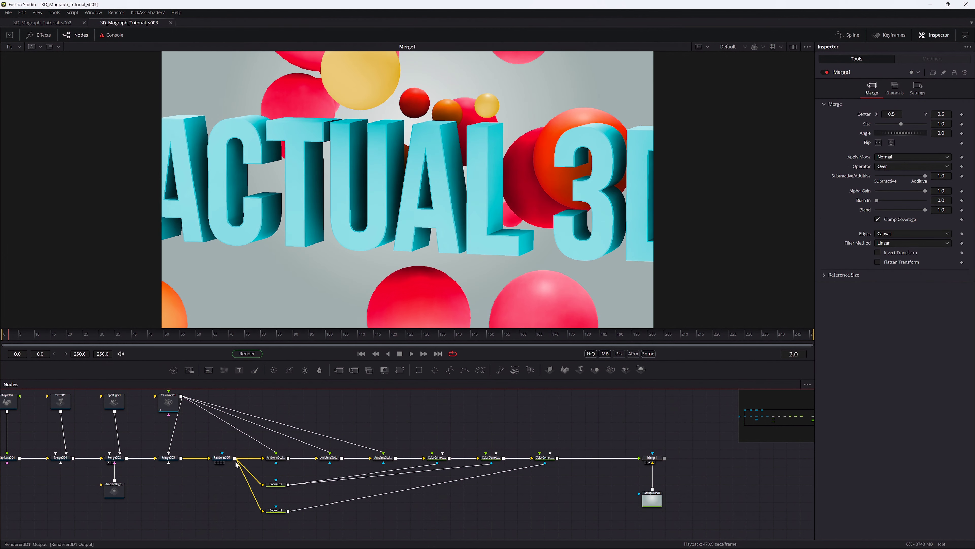
# Insert a Resize node at 1920 by 1080 between ColorCorrector2 and Merge1, and save the composition
pyautogui.click(652, 456)
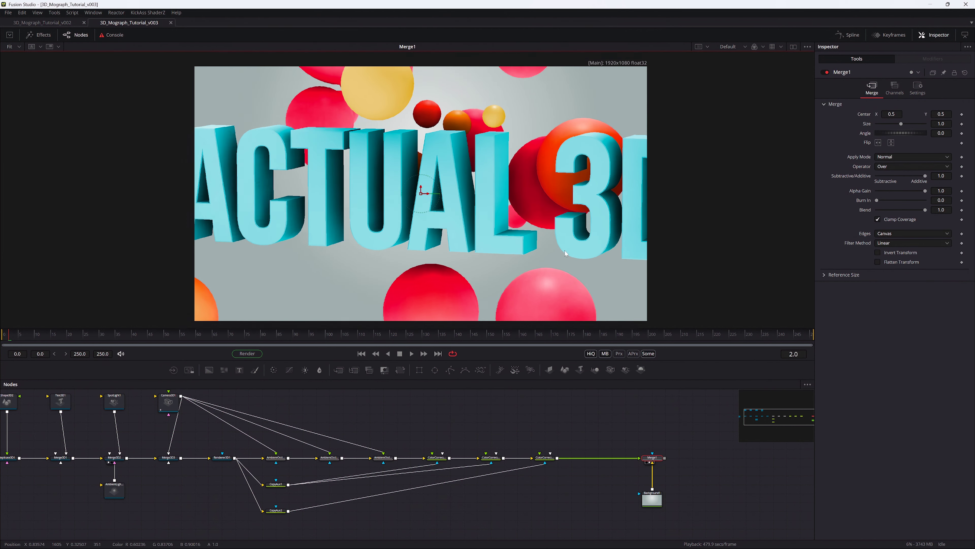
pyautogui.scroll(-3, 567, 248)
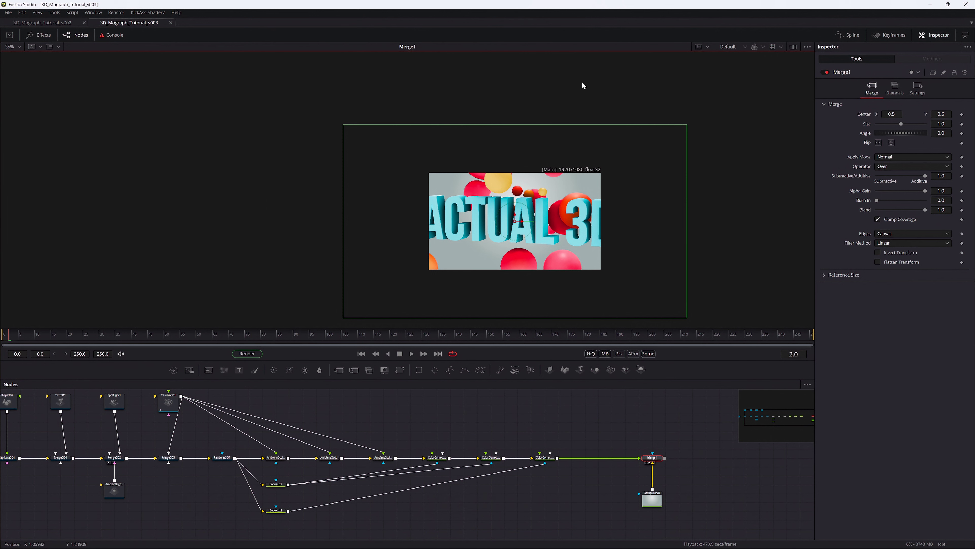
pyautogui.click(555, 456)
pyautogui.hotkey('shift', 'space')
pyautogui.write('reiz')
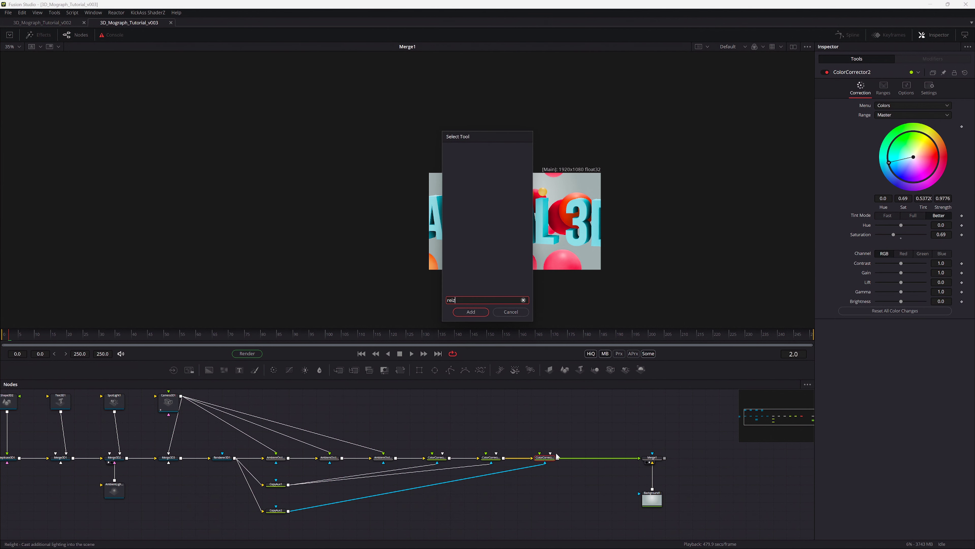
pyautogui.press('BackSpace')
pyautogui.press('BackSpace')
pyautogui.write('si')
pyautogui.press('Return')
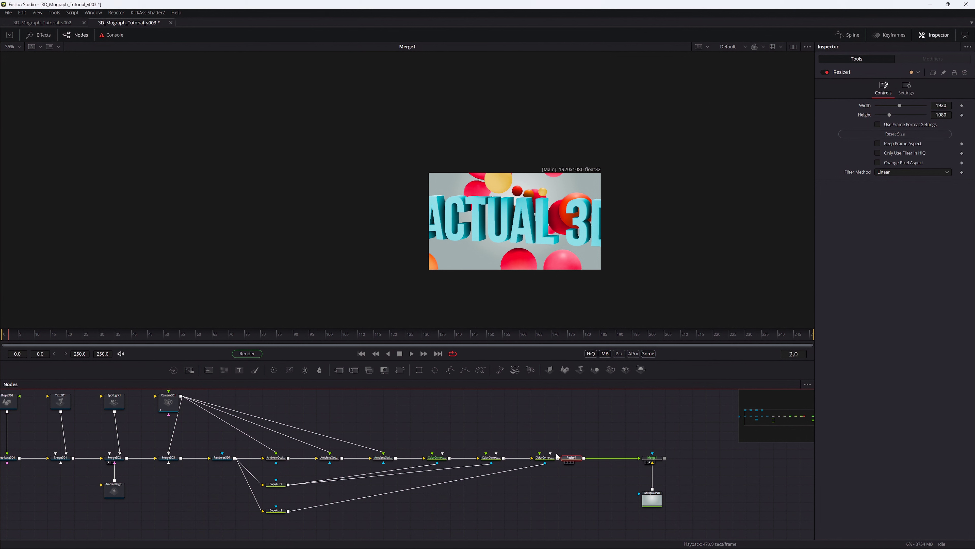
pyautogui.hotkey('ctrl', 'f')
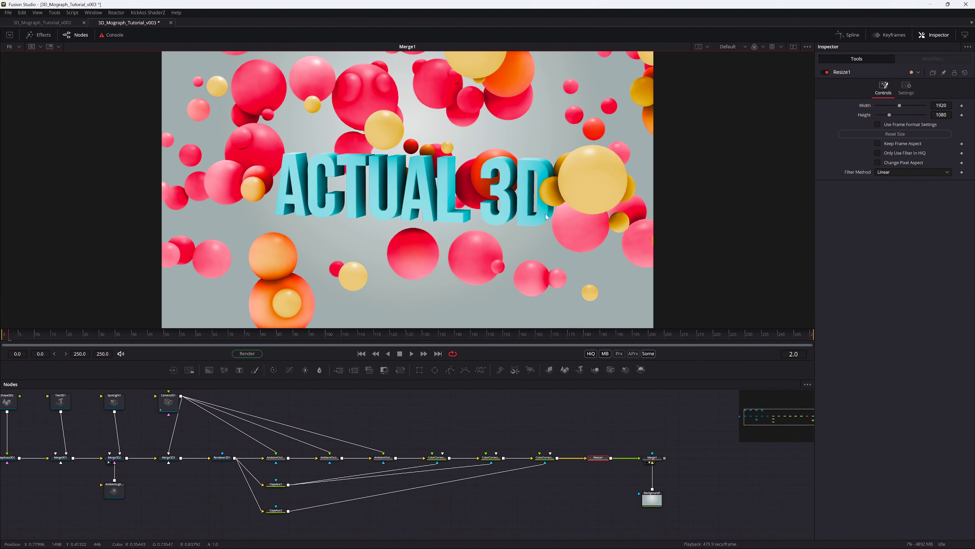
pyautogui.hotkey('ctrl', 's')
# Inspect the downsized letter edges up close, and move the playhead to frame 0
pyautogui.scroll(5, 559, 200)
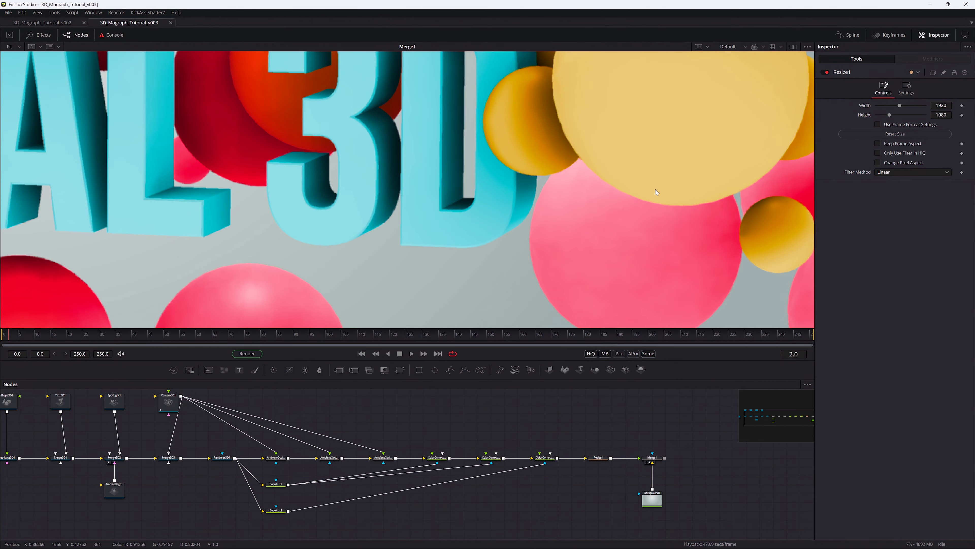
pyautogui.scroll(-3, 658, 222)
pyautogui.scroll(-3, 697, 223)
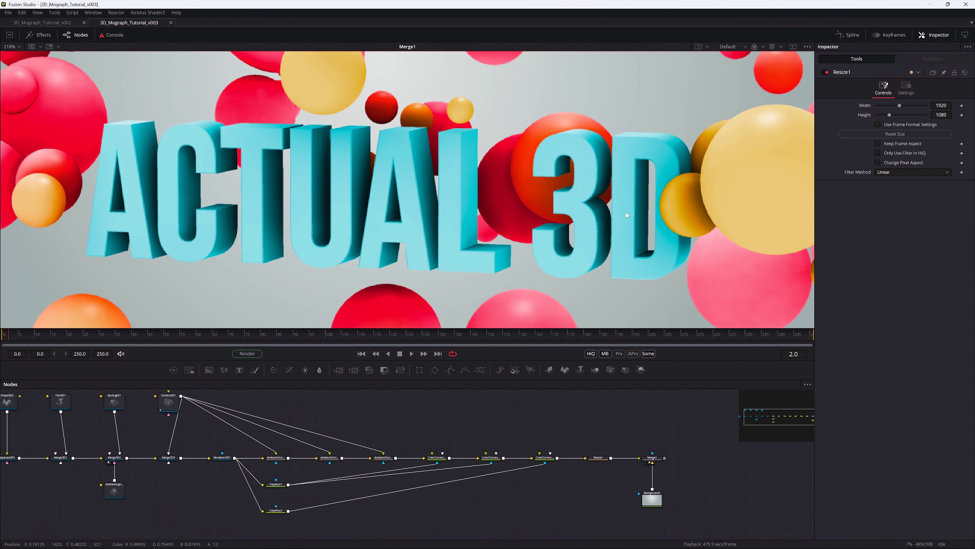
pyautogui.hotkey('ctrl', 'f')
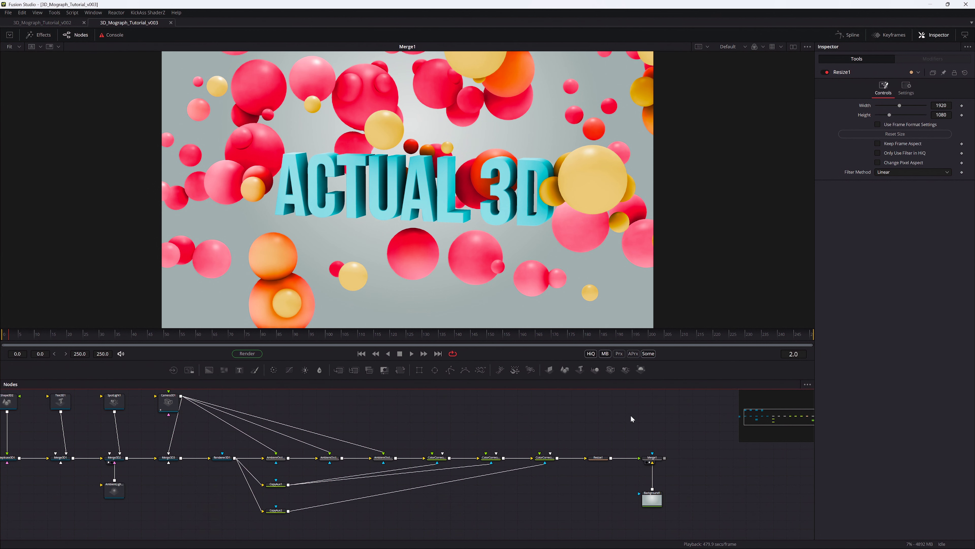
pyautogui.click(587, 333)
pyautogui.moveTo(571, 335); pyautogui.dragTo(2, 346)
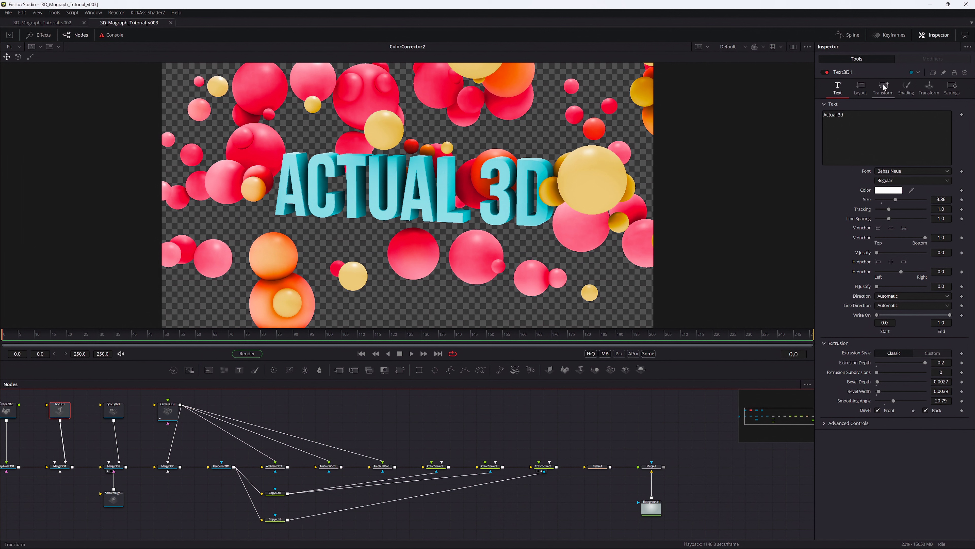
# Keyframe Text3D1's per-character Y rotation from 90 at frame 0 to 0 at frame 200
pyautogui.click(893, 89)
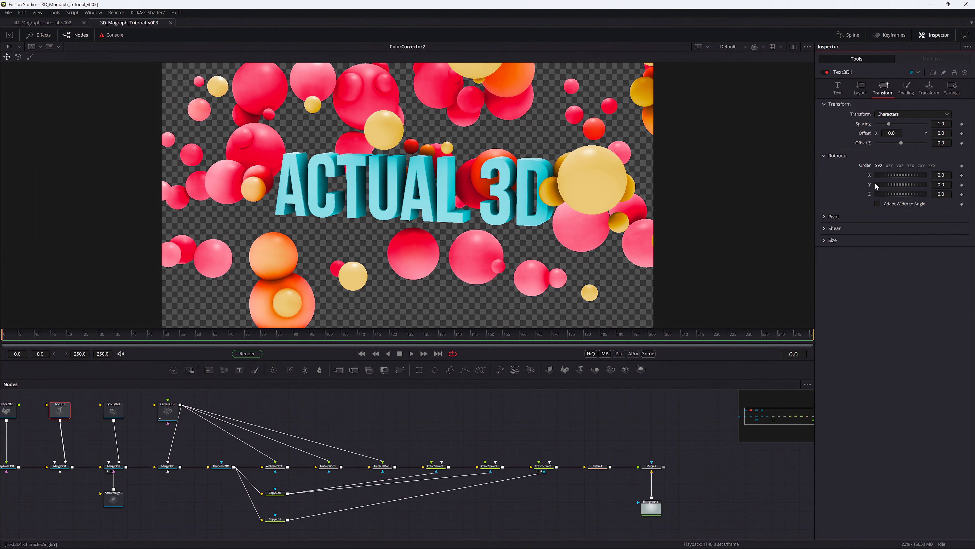
pyautogui.click(960, 185)
pyautogui.press('Return')
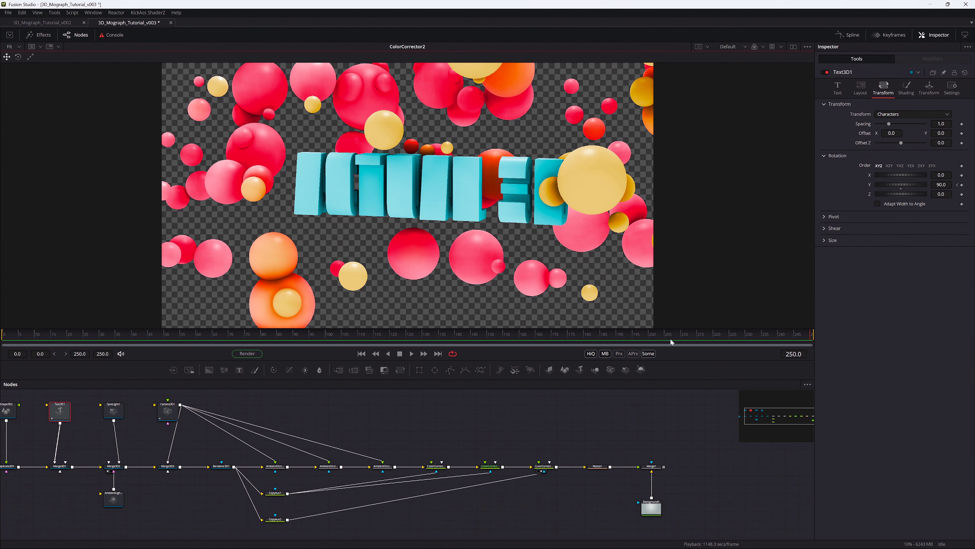
pyautogui.click(658, 337)
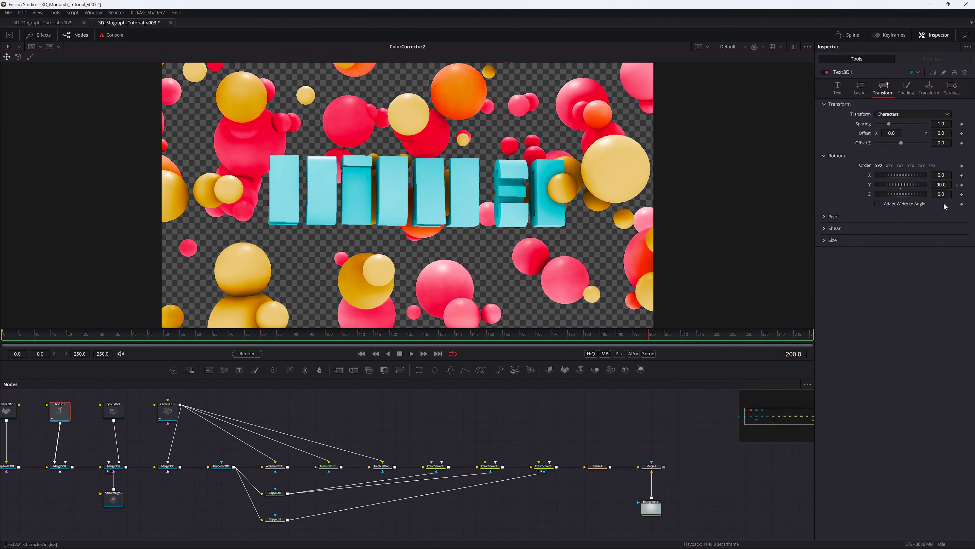
pyautogui.doubleClick(941, 184)
pyautogui.write('0')
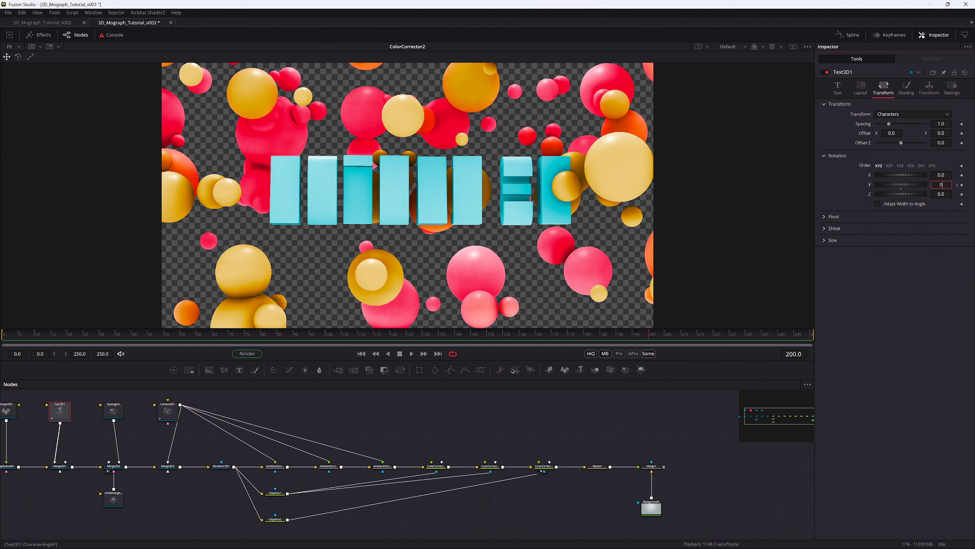
pyautogui.press('Tab')
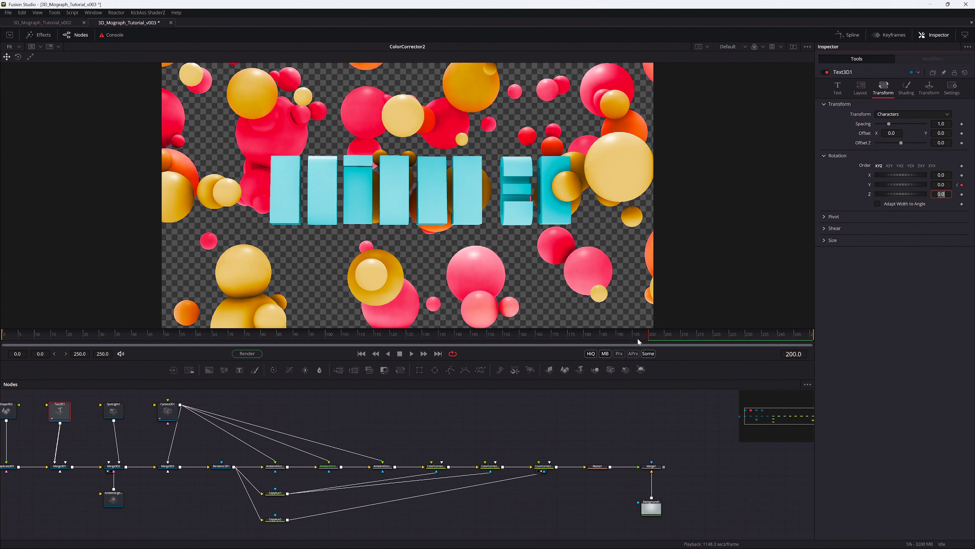
# Show Text3D1 in the viewer, play its letter rotation from frame 0, save the composition, and return to the first frame
pyautogui.moveTo(638, 340); pyautogui.dragTo(4, 338)
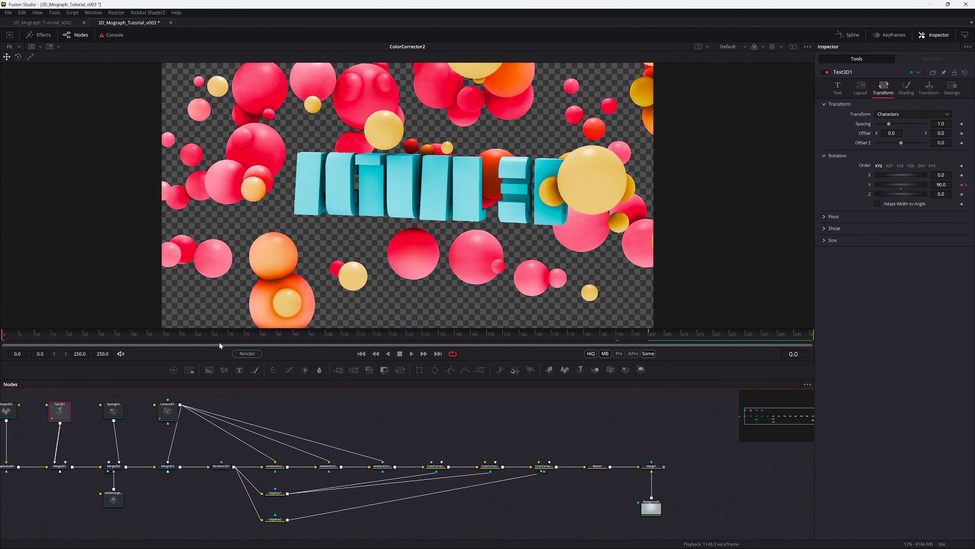
pyautogui.press('1')
pyautogui.press('space')
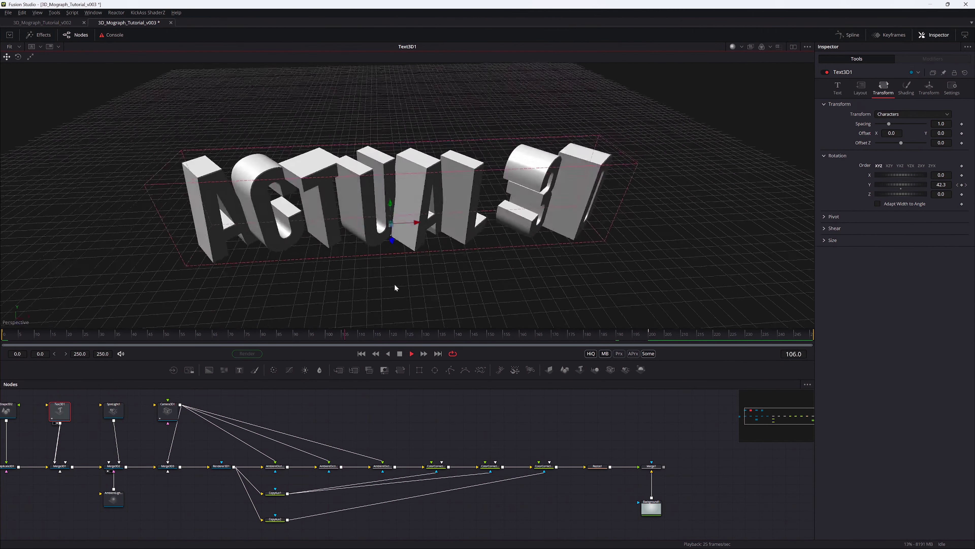
pyautogui.hotkey('ctrl', 's')
pyautogui.press('space')
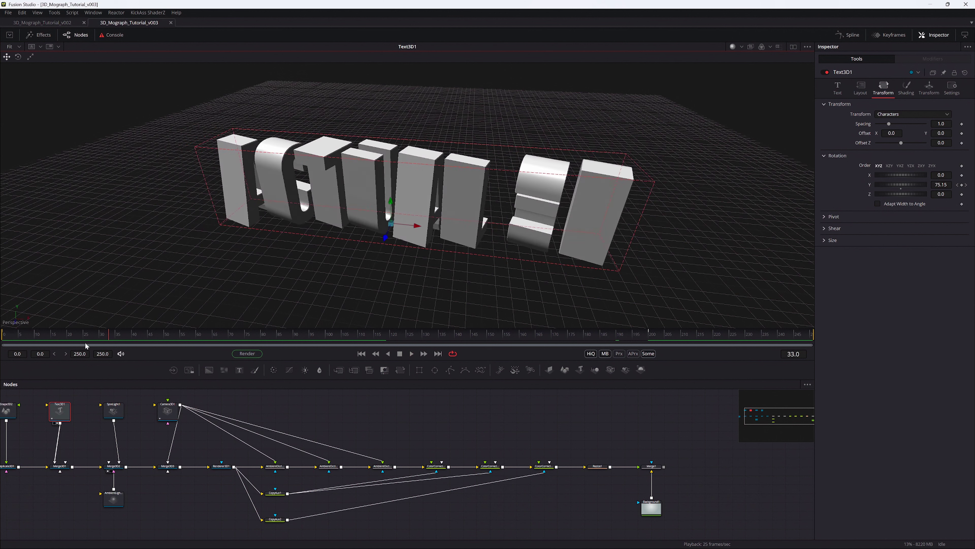
pyautogui.press('Home')
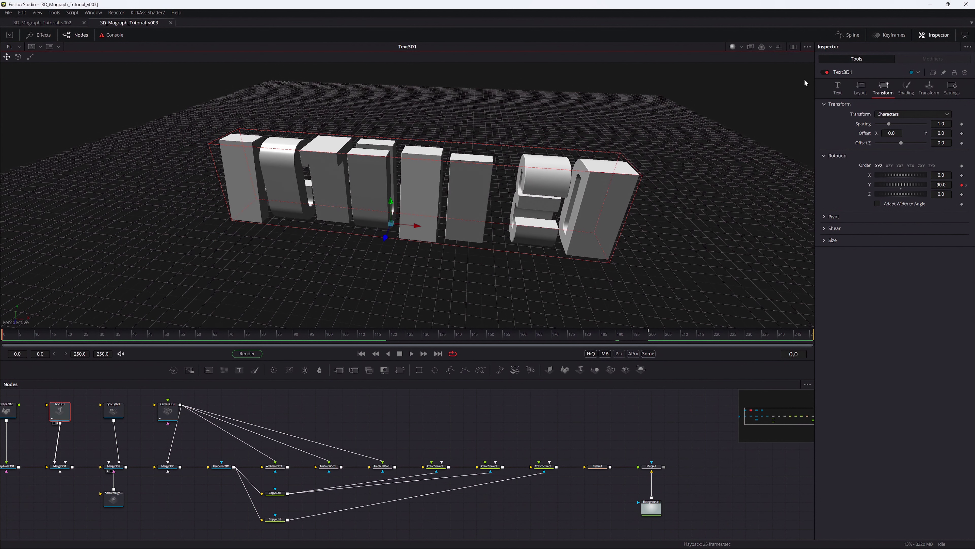
# Keyframe Text3D1's character spacing from about 1.134 at frame 0 to 1.0 at frame 200, and preview the motion
pyautogui.click(962, 125)
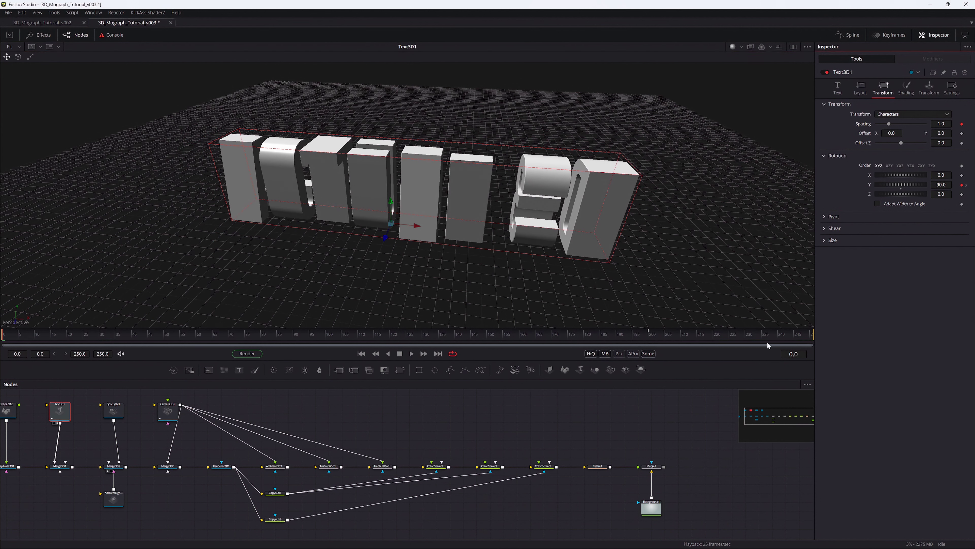
pyautogui.click(651, 333)
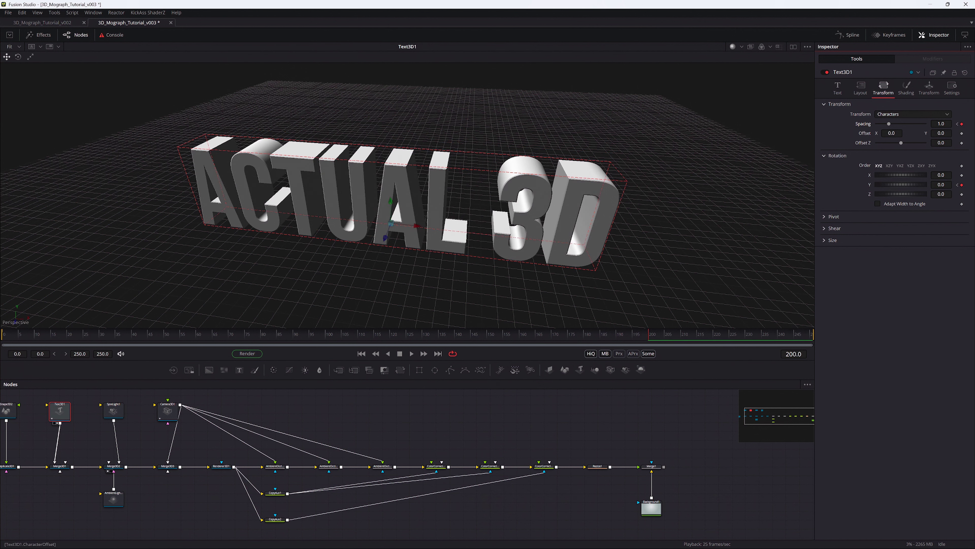
pyautogui.click(957, 124)
pyautogui.moveTo(889, 123); pyautogui.dragTo(891, 127)
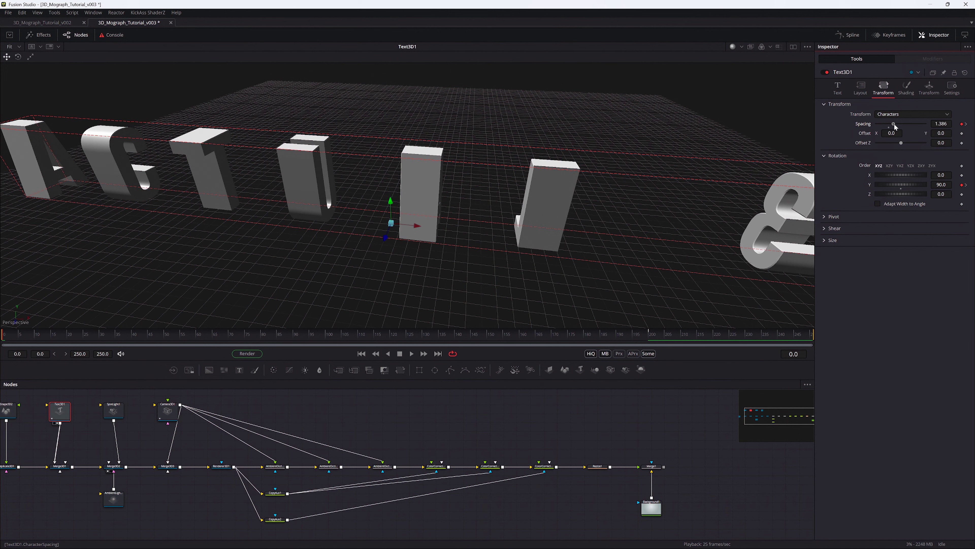
pyautogui.press('space')
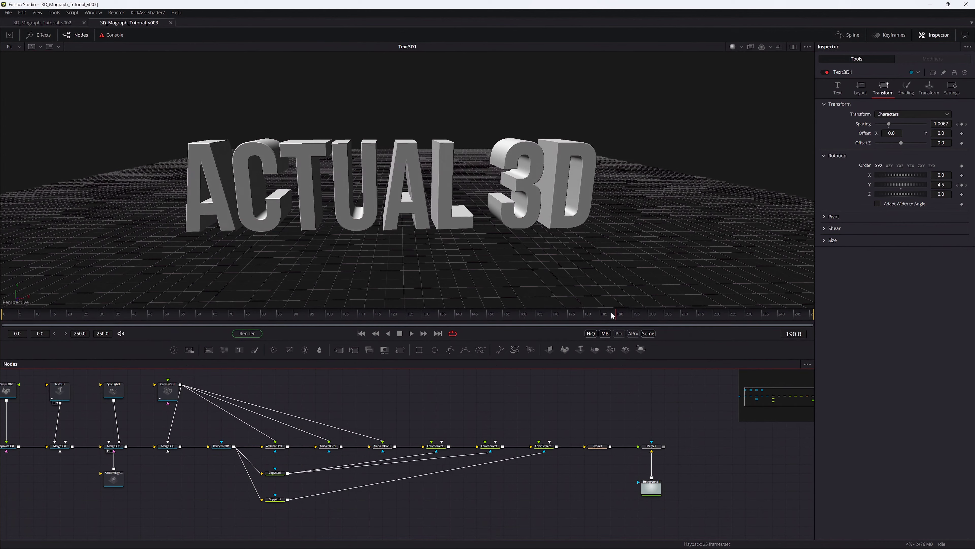
pyautogui.moveTo(611, 315); pyautogui.dragTo(515, 320)
pyautogui.press('space')
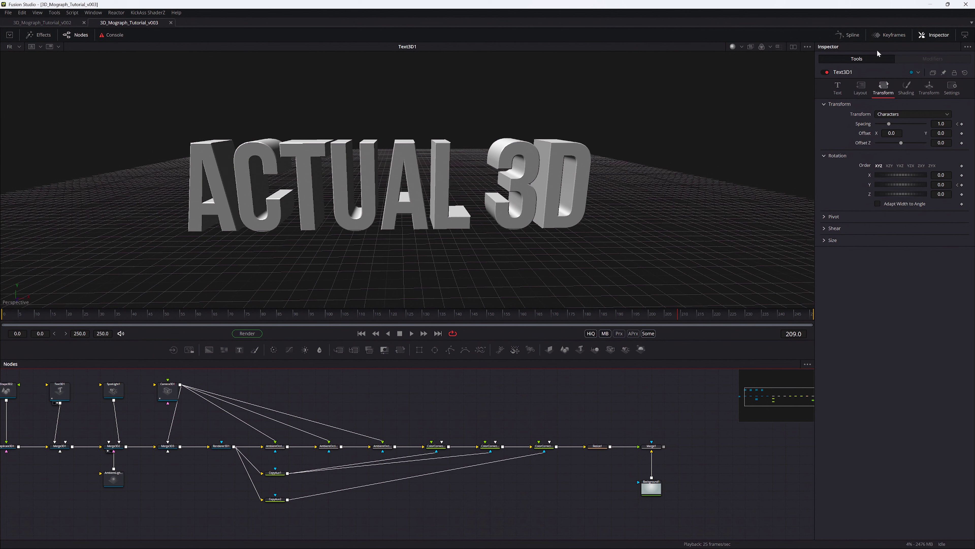
# Open the keyframe editor limited to selected tools, and fit Text3D1's Character Angle Y and Character Spacing tracks in it
pyautogui.click(890, 34)
pyautogui.click(807, 364)
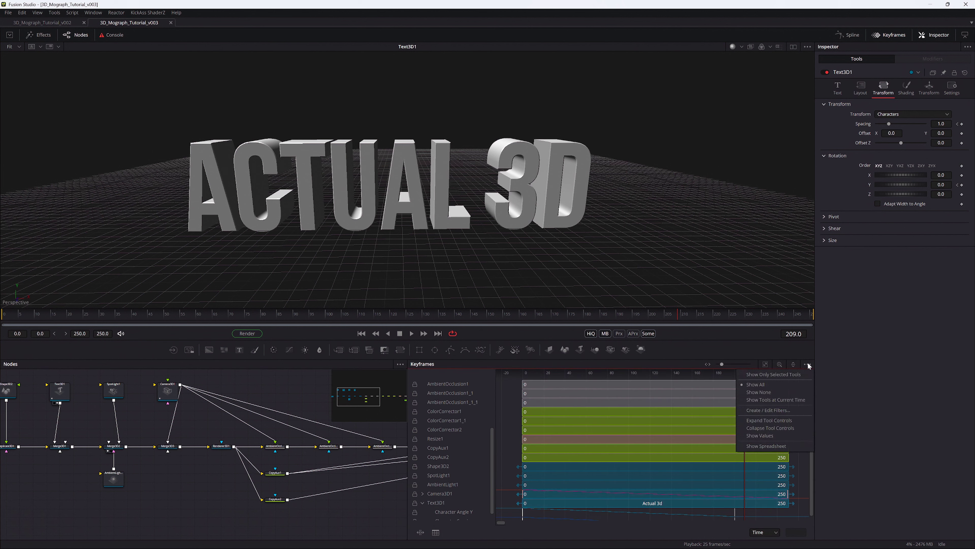
pyautogui.click(763, 375)
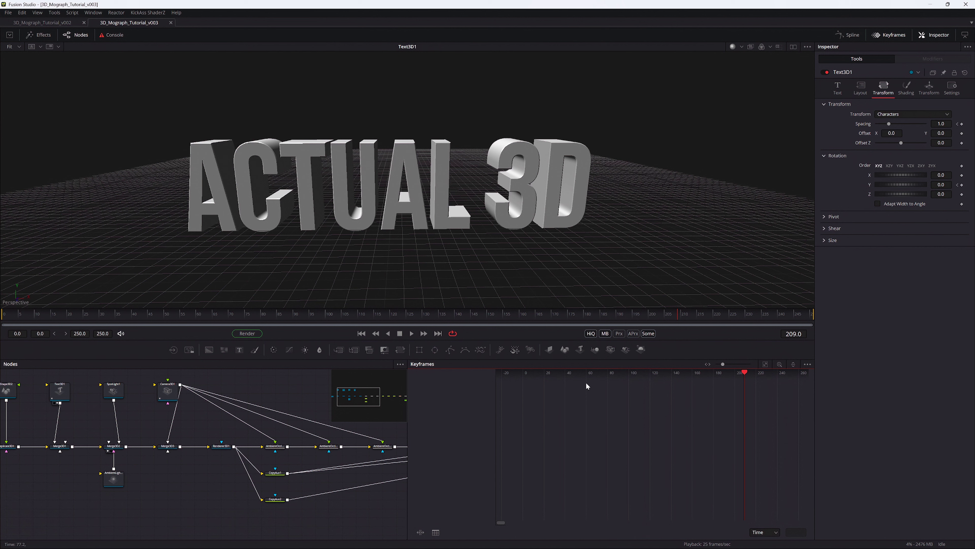
pyautogui.click(60, 390)
pyautogui.scroll(-5, 577, 438)
pyautogui.moveTo(622, 424); pyautogui.dragTo(664, 426)
pyautogui.moveTo(538, 376); pyautogui.dragTo(524, 377)
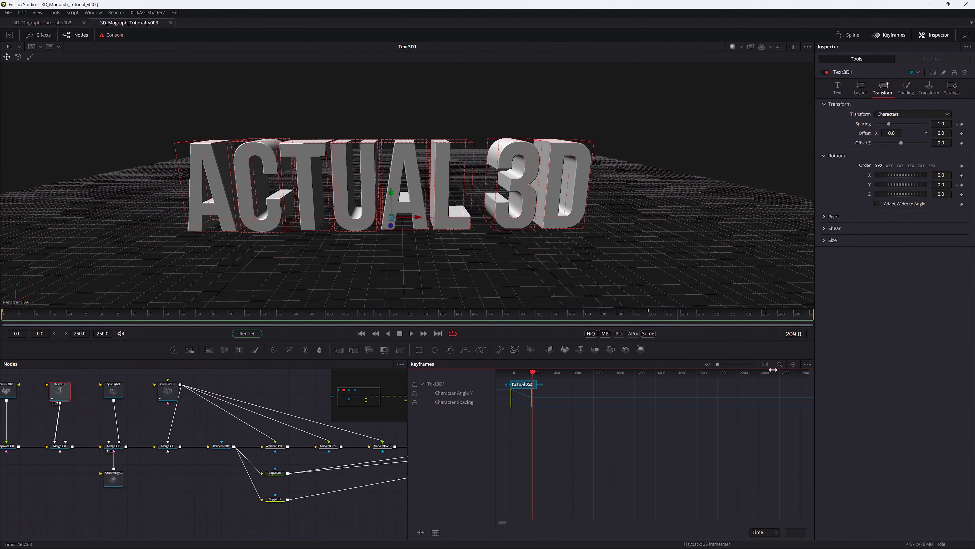
pyautogui.click(765, 364)
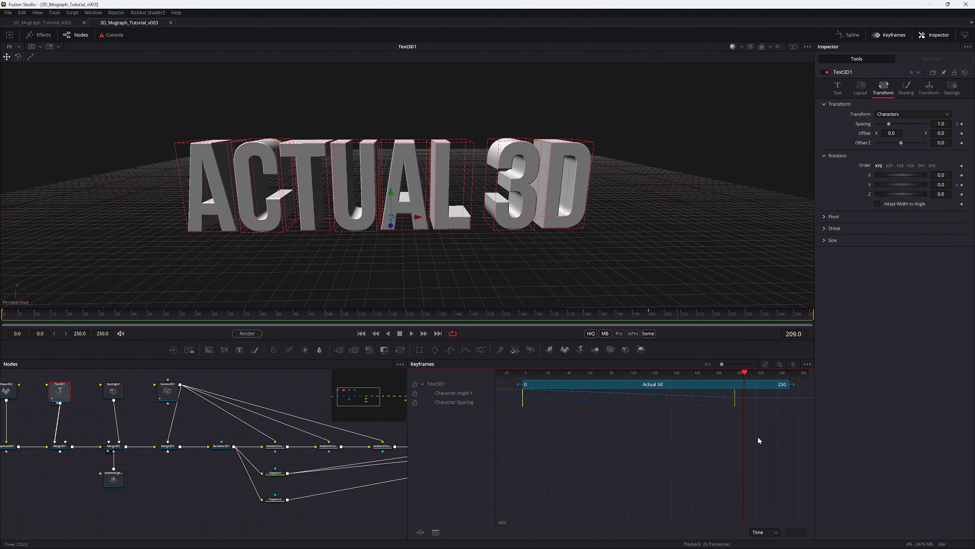
# Smooth Text3D1's Character Angle Y and Character Spacing keyframes, and preview the eased text animation
pyautogui.click(519, 400)
pyautogui.moveTo(161, 315); pyautogui.dragTo(91, 315)
pyautogui.hotkey('ctrl', 'z')
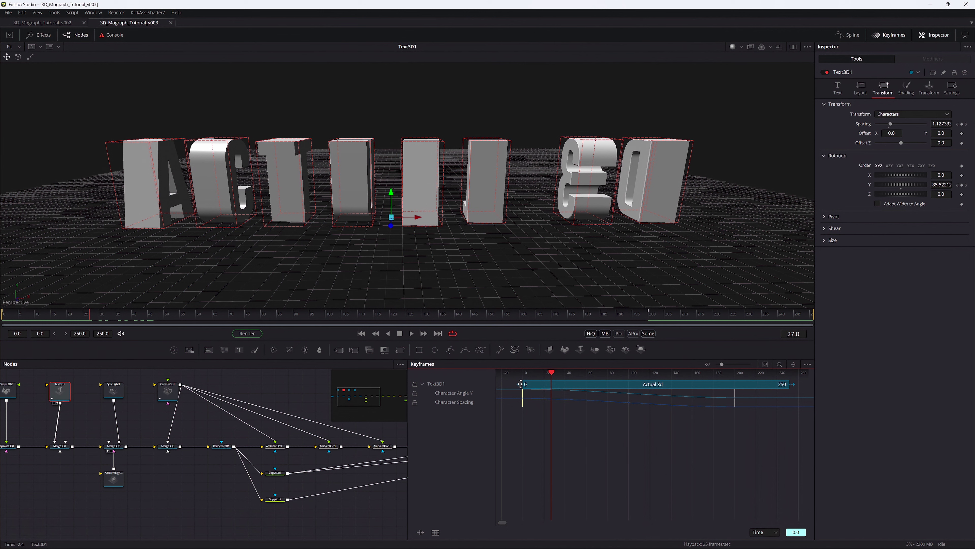
pyautogui.press('Right')
pyautogui.press('Right')
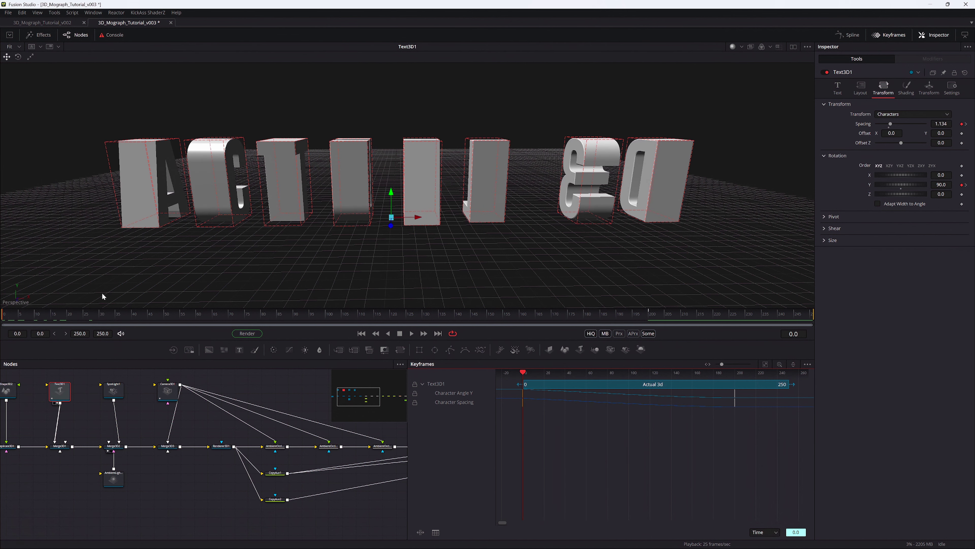
pyautogui.press('space')
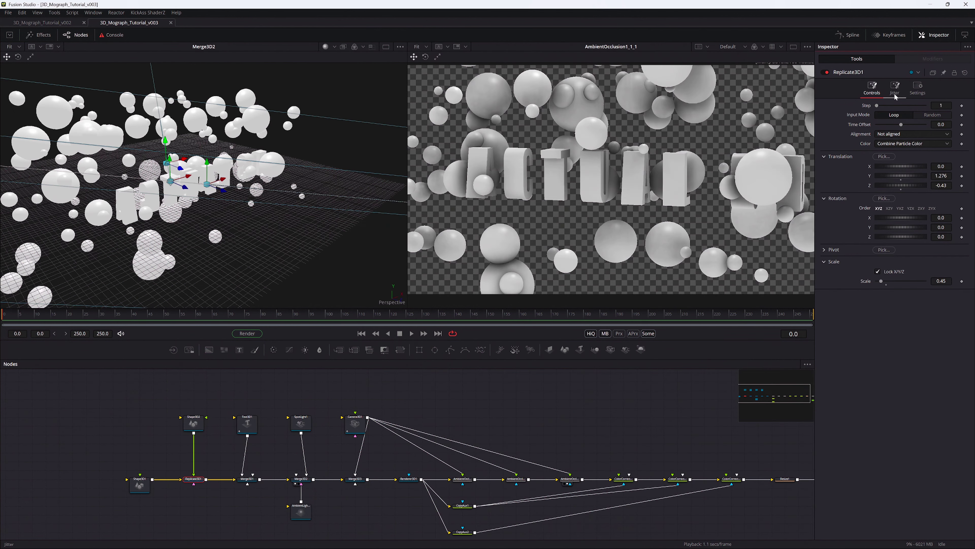
# Keyframe Replicate3D1's Translation Jitter on X, Y and Z at frame 0, and save the composition
pyautogui.click(885, 93)
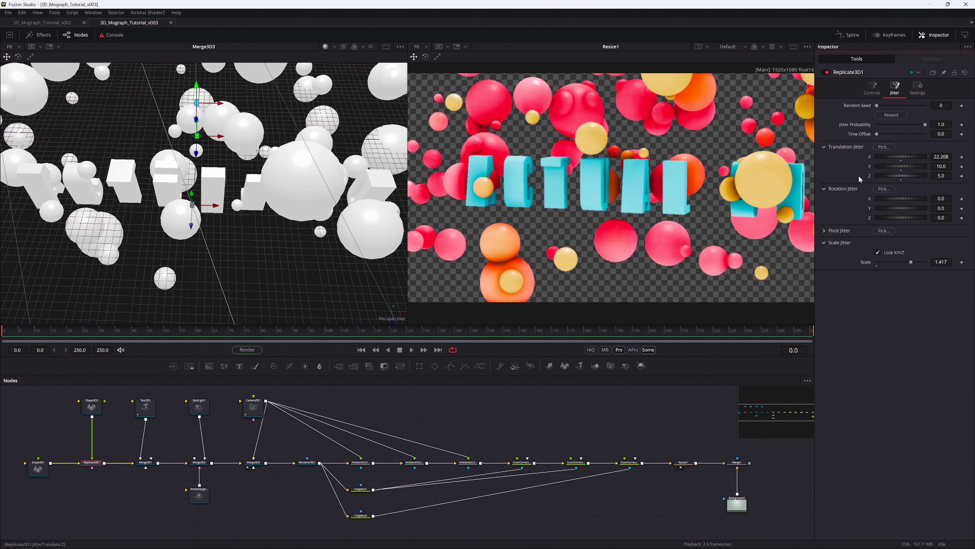
pyautogui.rightClick(840, 169)
pyautogui.click(860, 179)
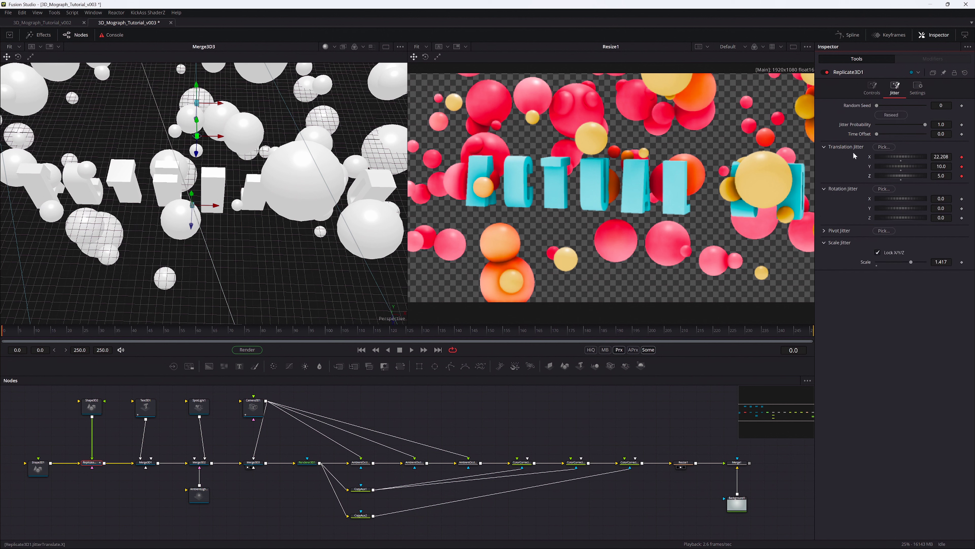
pyautogui.hotkey('ctrl', 's')
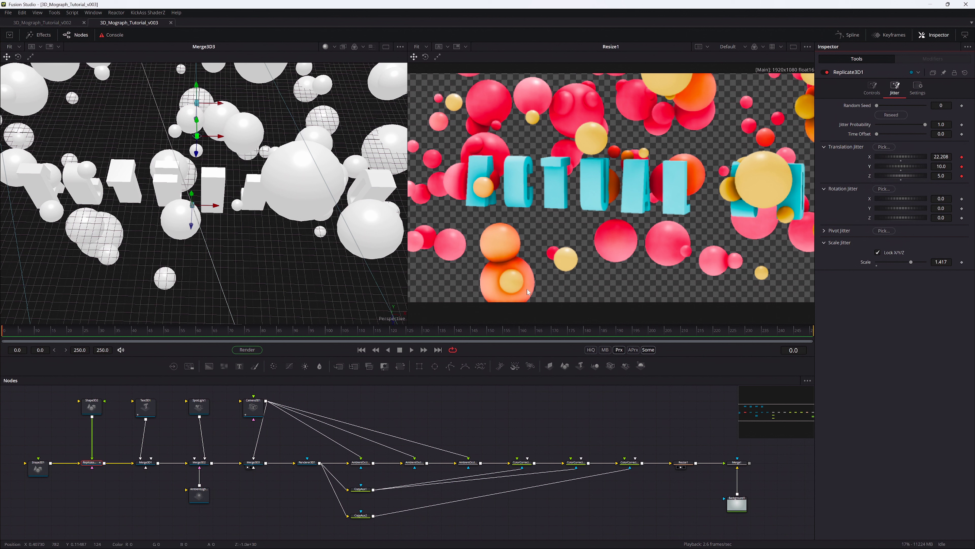
# Set Replicate3D1's X translation jitter to 24.295 at frame 250, and adjust its scale jitter
pyautogui.moveTo(26, 333); pyautogui.dragTo(846, 328)
pyautogui.moveTo(896, 154); pyautogui.dragTo(937, 150)
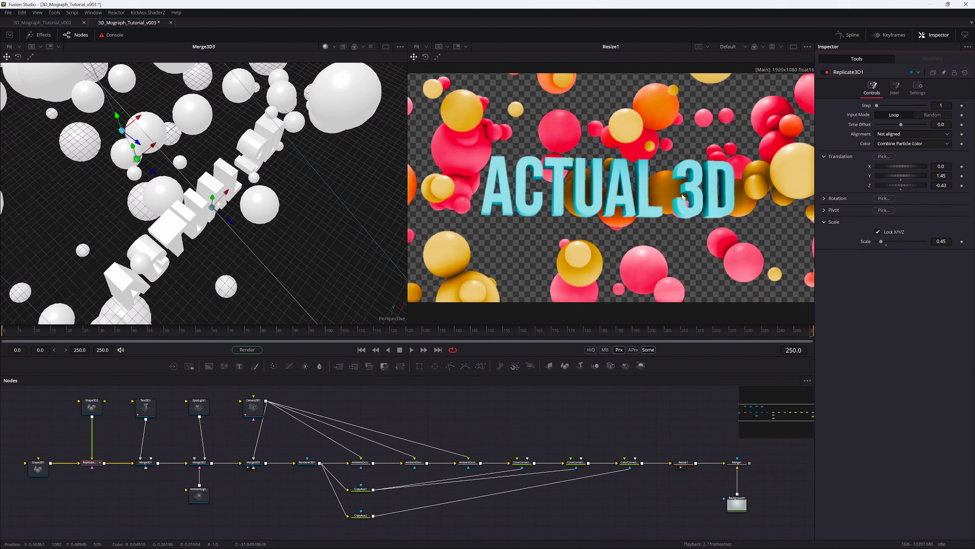
pyautogui.click(893, 88)
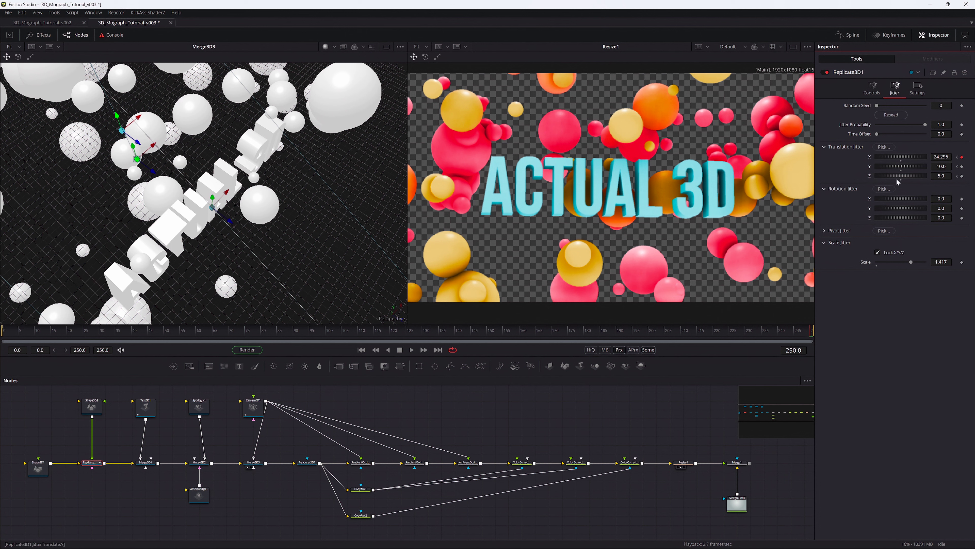
pyautogui.moveTo(941, 262); pyautogui.dragTo(917, 265)
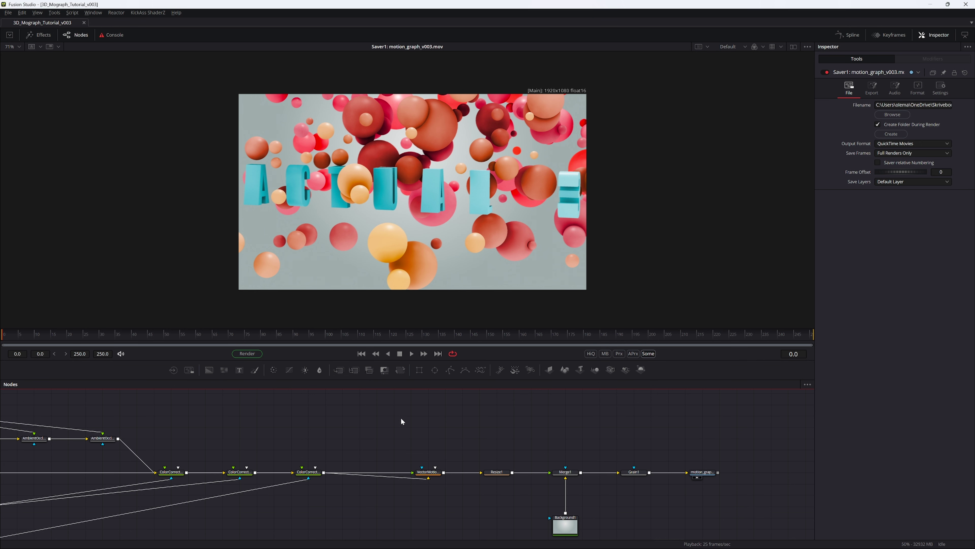
# Review ColorCorrector1 and ColorCorrector1_1 in the viewer, examining the first one's tint and both nodes' mask settings
pyautogui.moveTo(329, 434); pyautogui.dragTo(531, 438)
pyautogui.scroll(-1, 518, 441)
pyautogui.moveTo(483, 412); pyautogui.dragTo(439, 397)
pyautogui.scroll(2, 434, 398)
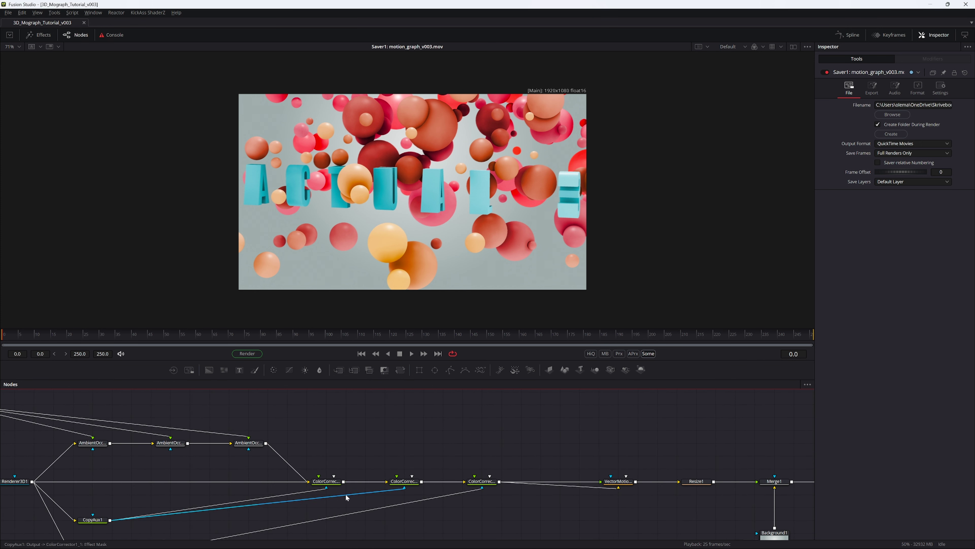
pyautogui.click(326, 481)
pyautogui.press('1')
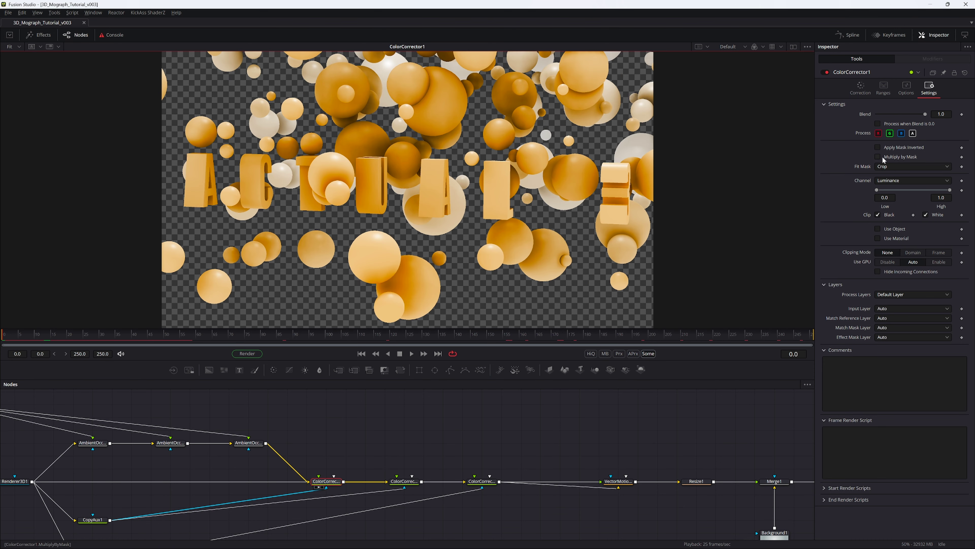
pyautogui.click(861, 88)
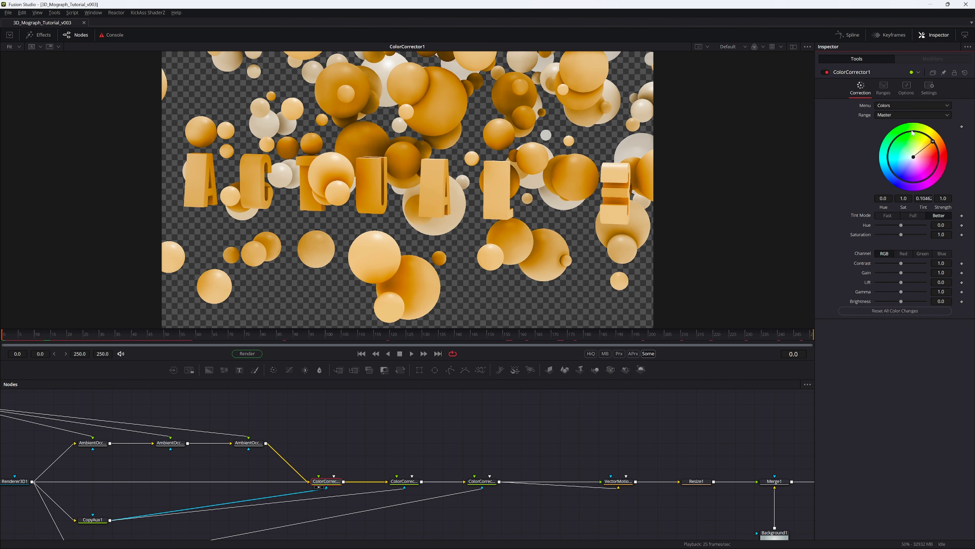
pyautogui.click(930, 88)
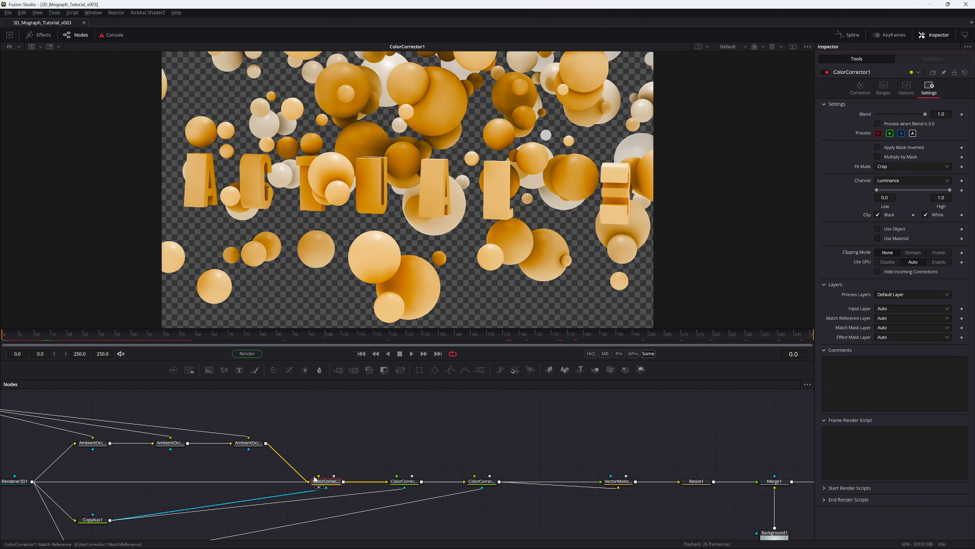
pyautogui.click(404, 481)
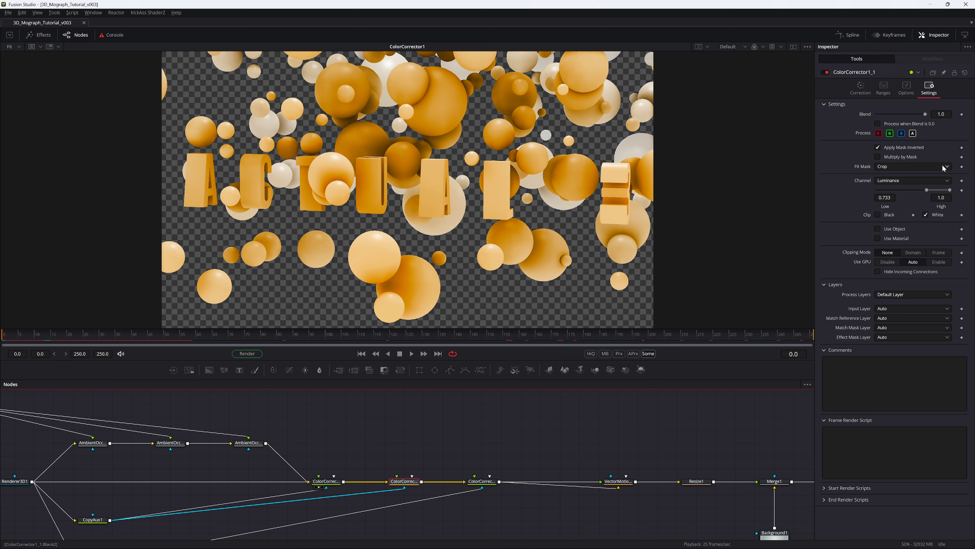
pyautogui.press('1')
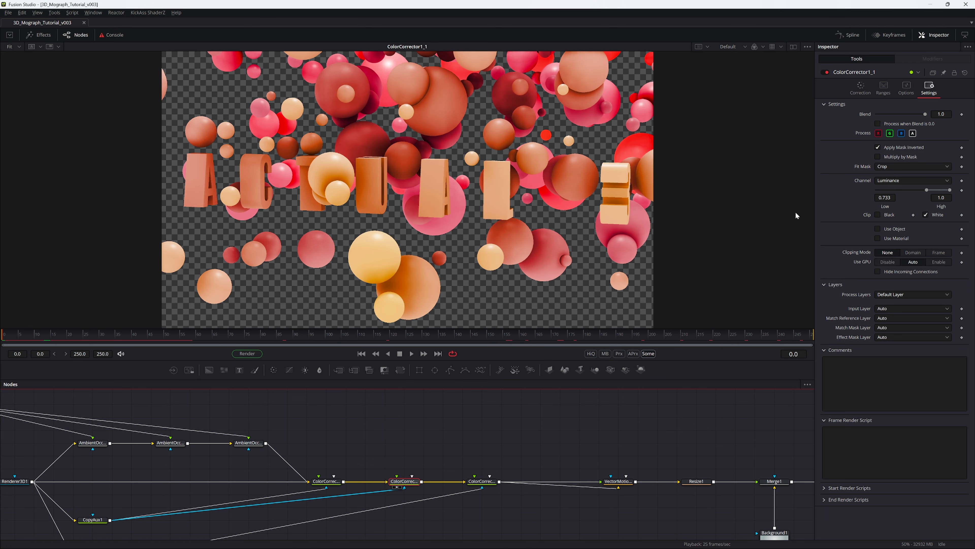
# Review the 3D part of the node tree, selecting Duplicate3D1 and inspecting Merge3D1's scene in perspective in the viewer
pyautogui.hscroll(-10, 501, 451)
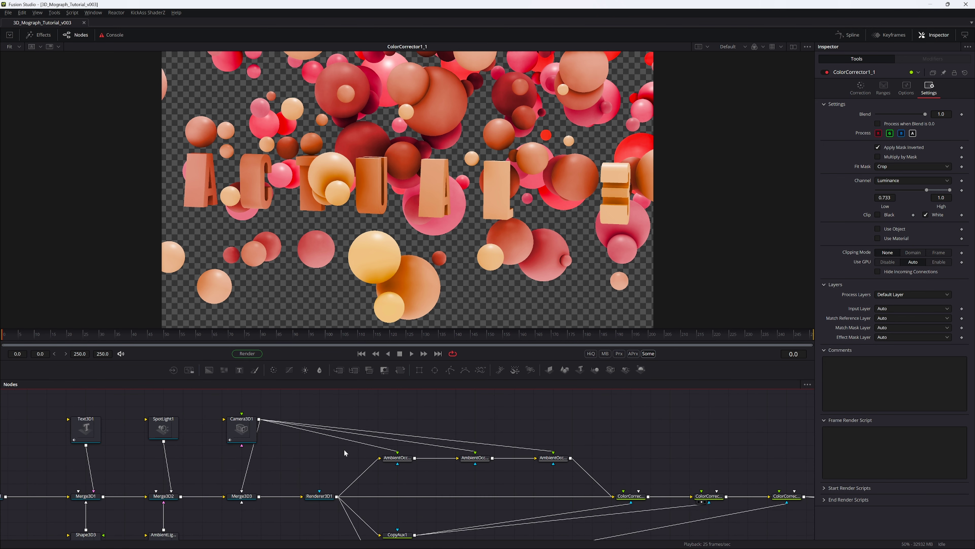
pyautogui.click(215, 478)
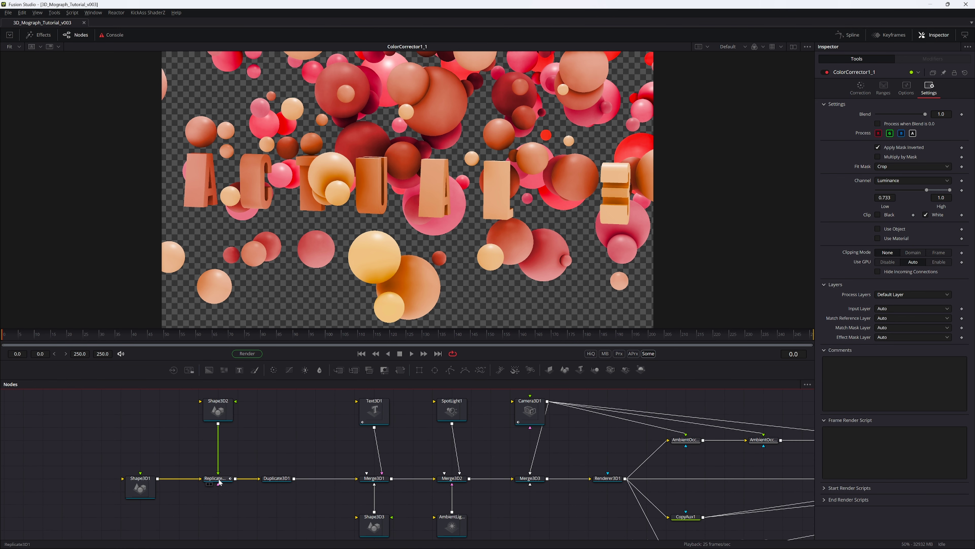
pyautogui.click(284, 478)
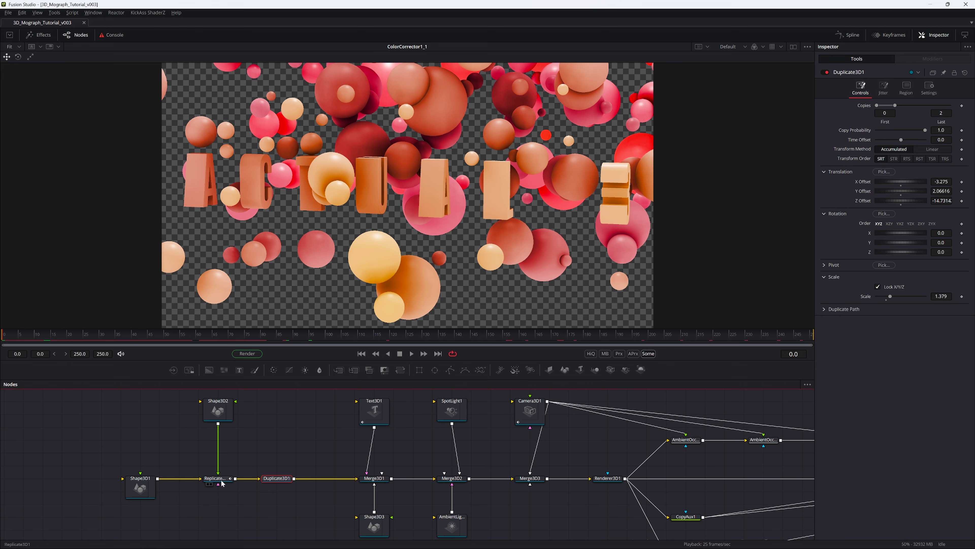
pyautogui.moveTo(374, 478); pyautogui.dragTo(392, 182)
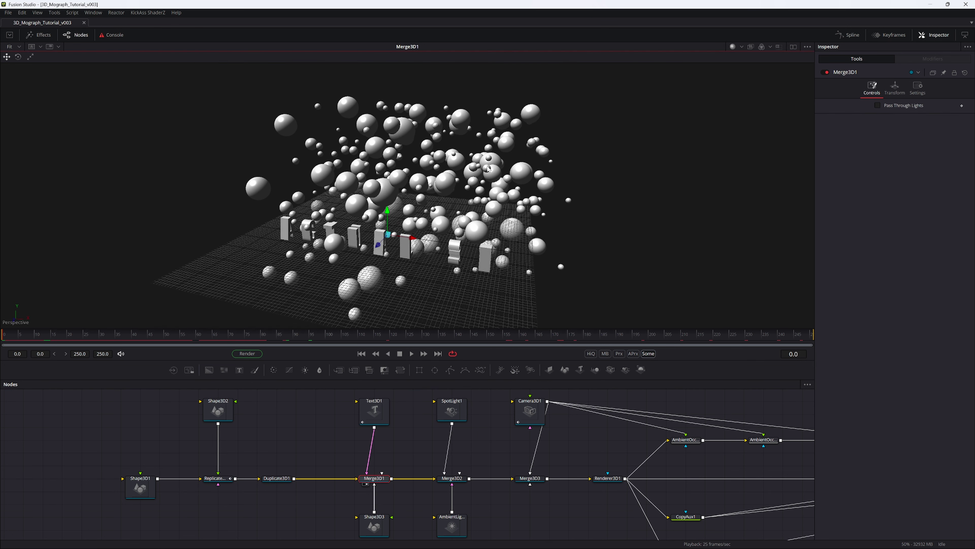
pyautogui.moveTo(523, 157); pyautogui.dragTo(549, 151)
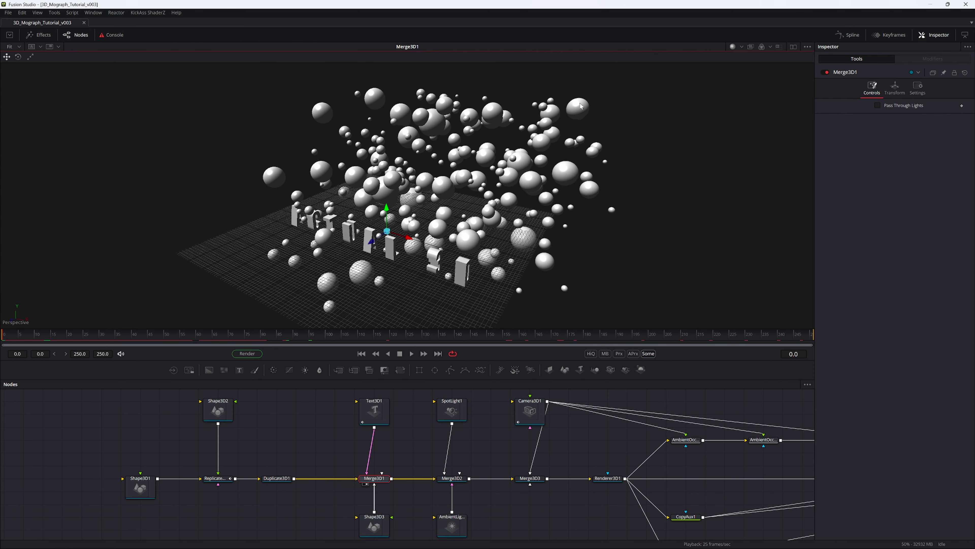
# Compare the scene with Duplicate3D1 disabled and enabled, load it in the viewer, and adjust its Z translation offset
pyautogui.click(282, 478)
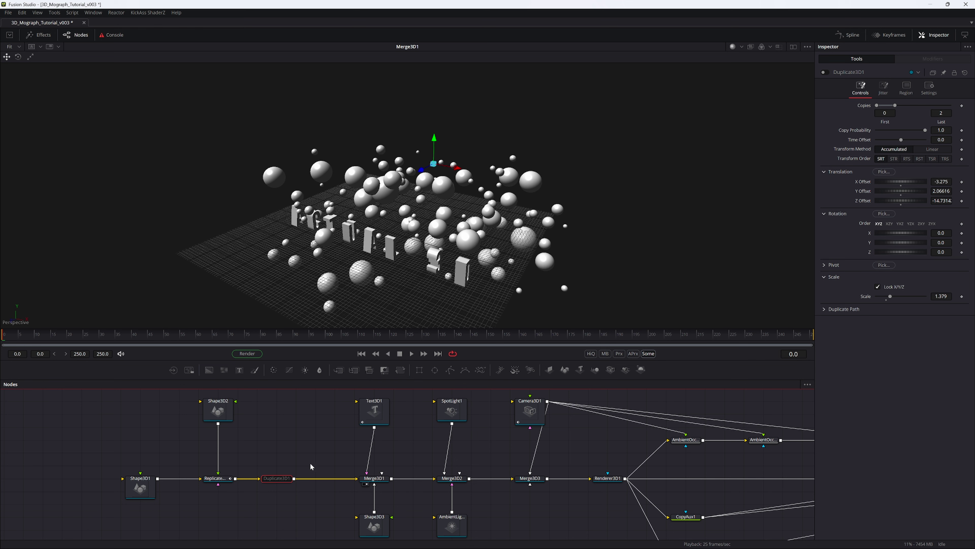
pyautogui.press('1')
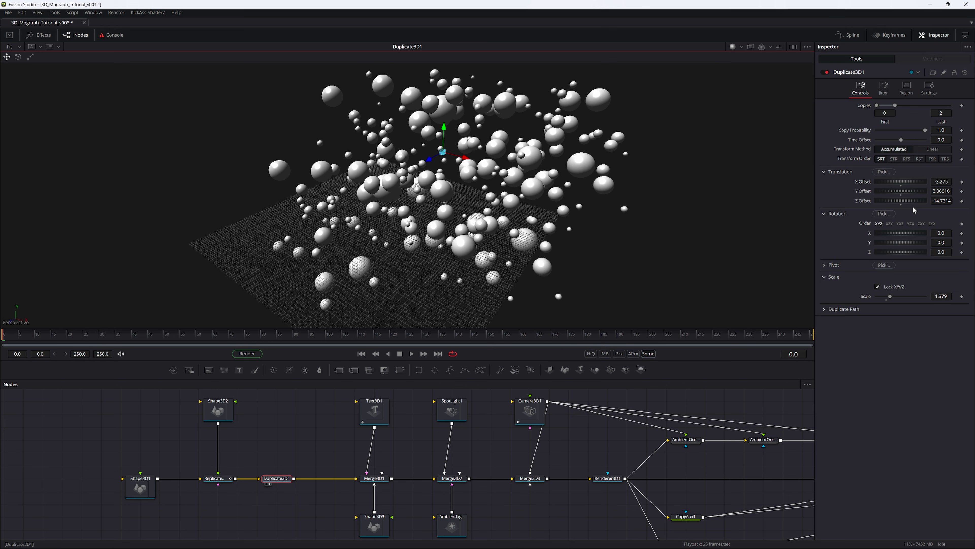
pyautogui.moveTo(907, 202); pyautogui.dragTo(901, 204)
pyautogui.moveTo(912, 205)
pyautogui.mouseDown()
pyautogui.moveTo(903, 184)
pyautogui.moveTo(910, 191)
pyautogui.mouseUp()
pyautogui.moveTo(589, 184); pyautogui.dragTo(393, 200)
# Load Replicate3D1 in the viewer and save the composition
pyautogui.click(217, 478)
pyautogui.press('1')
pyautogui.hotkey('ctrl', 's')
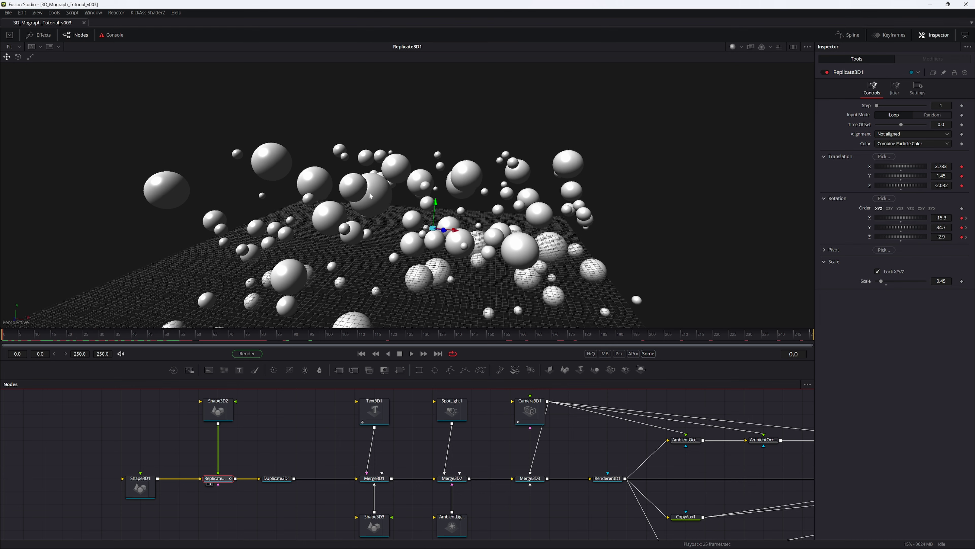
# Play and scrub Replicate3D1's sphere animation through frame 250, and load Merge3D1 in the viewer
pyautogui.press('space')
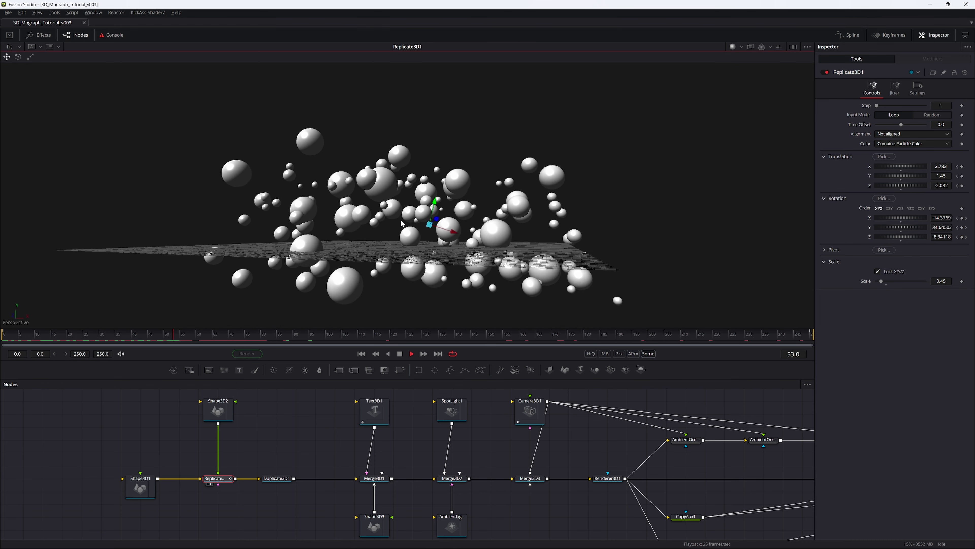
pyautogui.press('space')
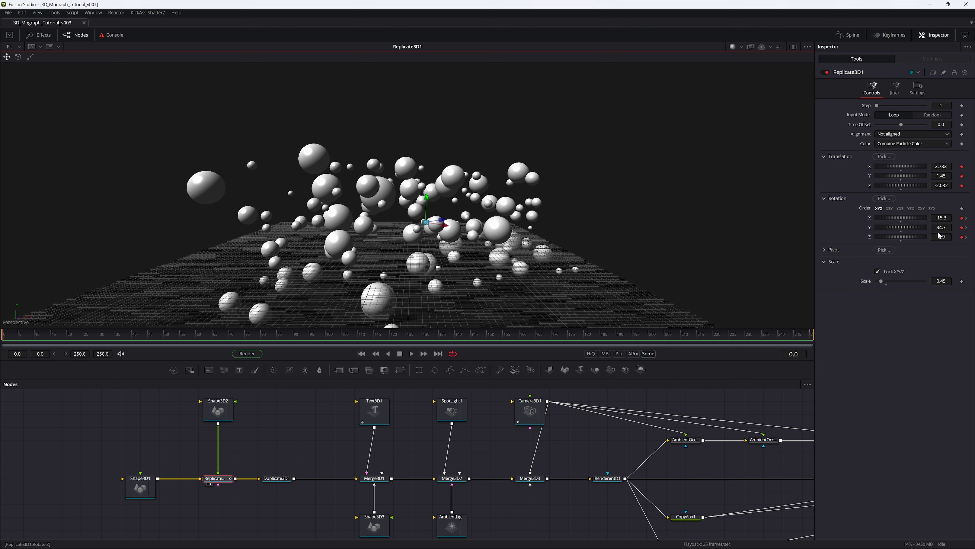
pyautogui.moveTo(674, 334); pyautogui.dragTo(879, 330)
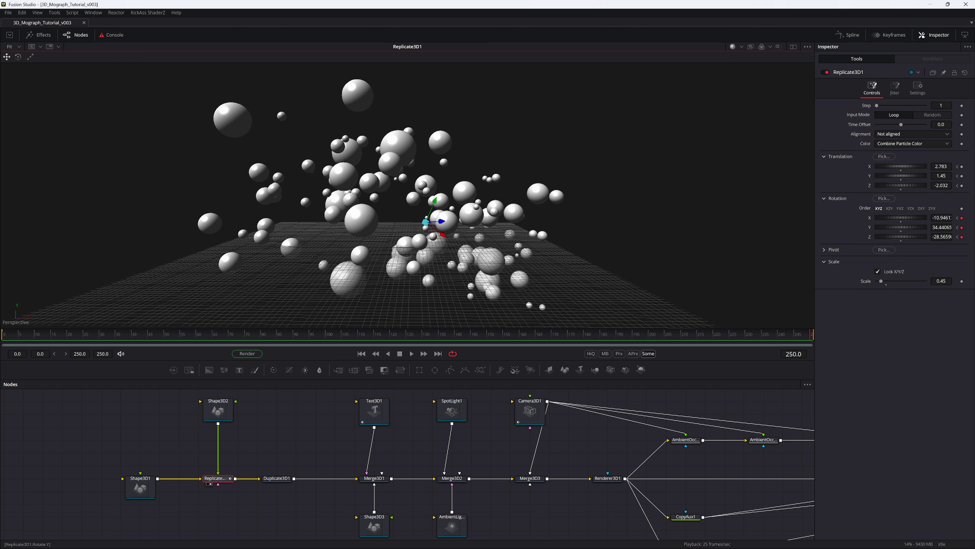
pyautogui.moveTo(725, 344); pyautogui.dragTo(102, 442)
pyautogui.click(375, 478)
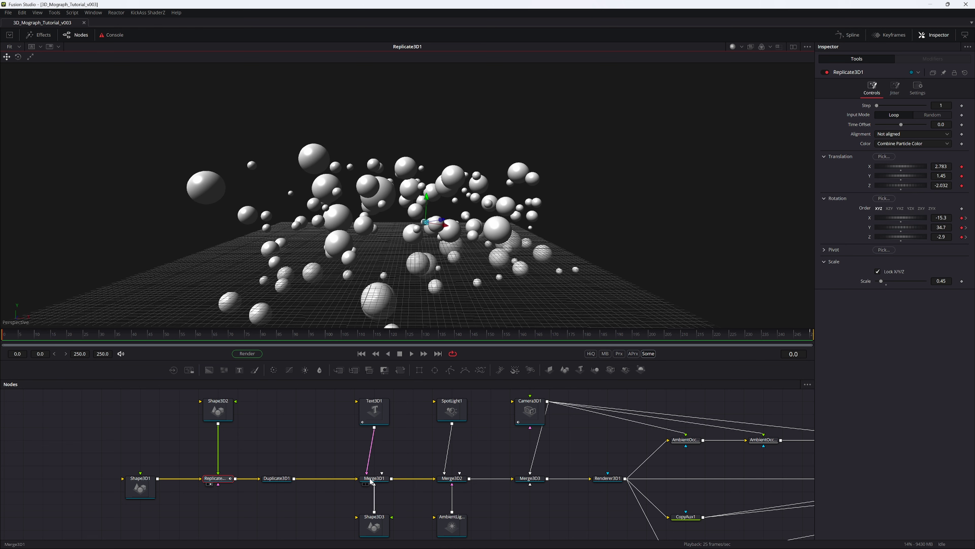
pyautogui.press('1')
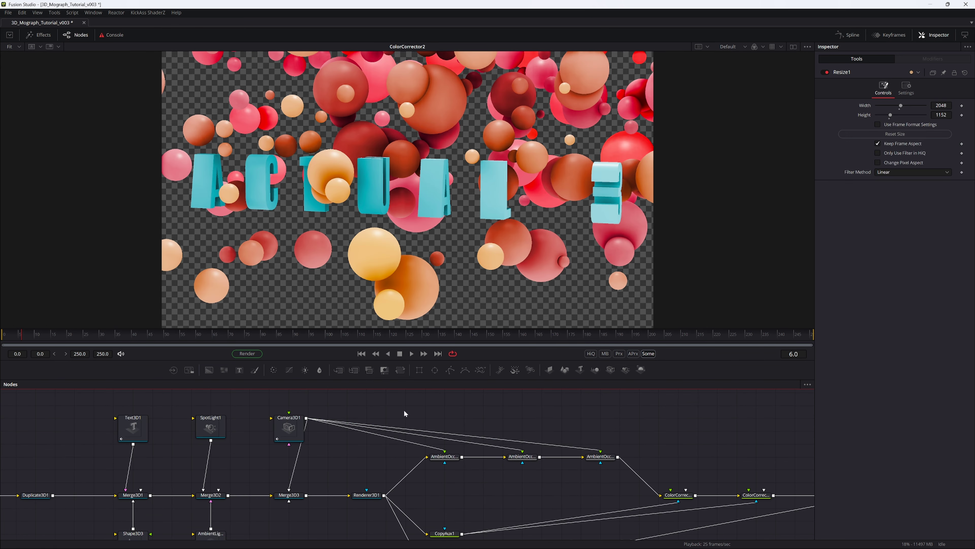
# Move the Resize1 node closer to Merge1 to make room after ColorCorrector2
pyautogui.hscroll(15, 688, 433)
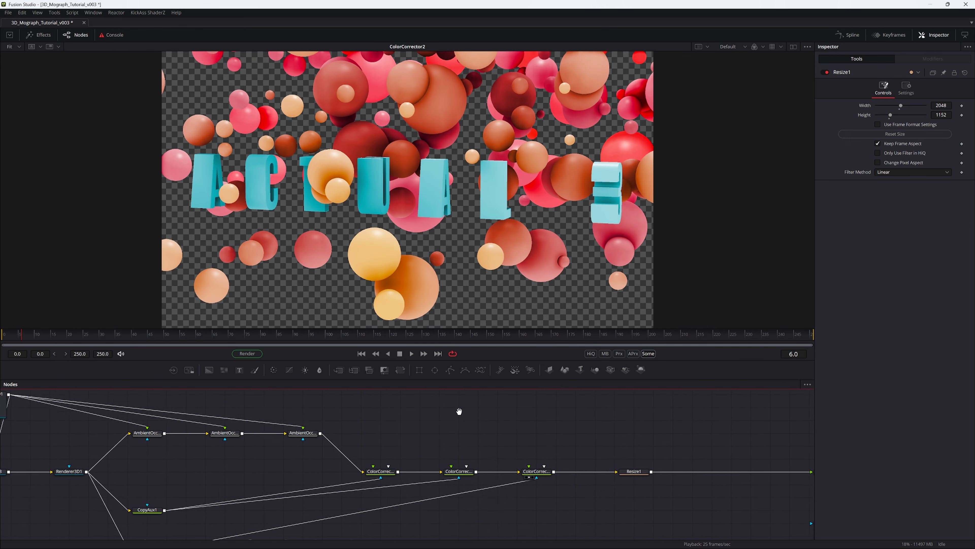
pyautogui.click(378, 465)
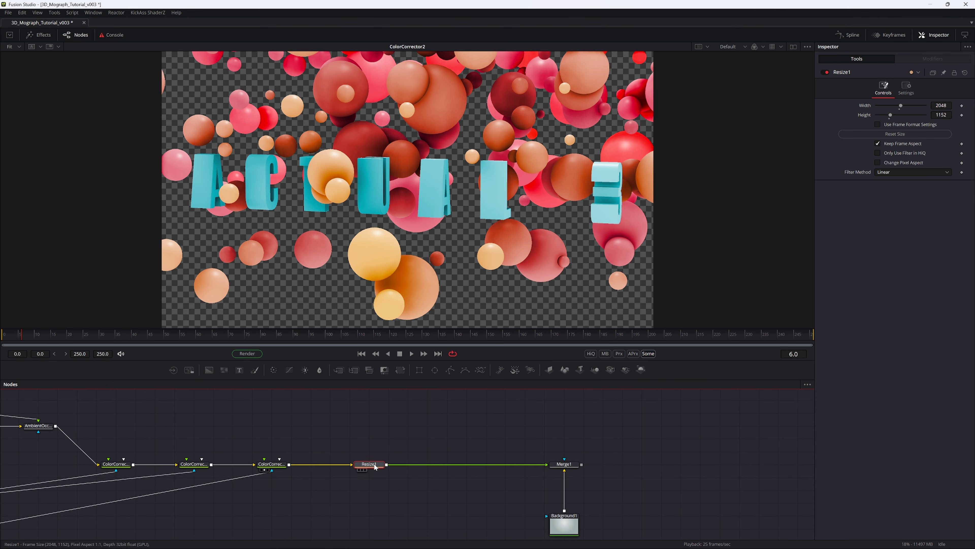
pyautogui.moveTo(378, 465); pyautogui.dragTo(475, 469)
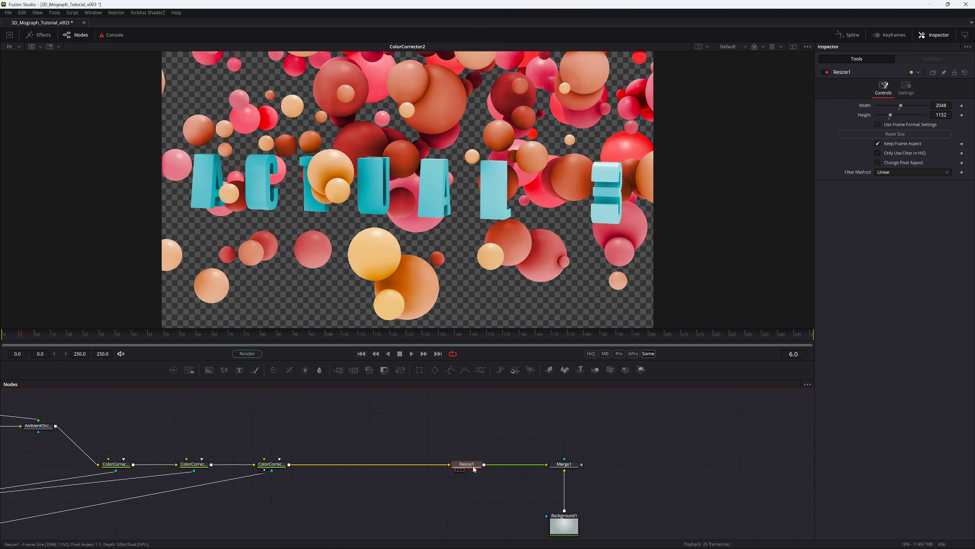
# Add a Vector Motion Blur node after ColorCorrector2, ahead of Resize1
pyautogui.click(351, 465)
pyautogui.hotkey('shift', 'space')
pyautogui.write('vect')
pyautogui.press('Down')
pyautogui.press('Down')
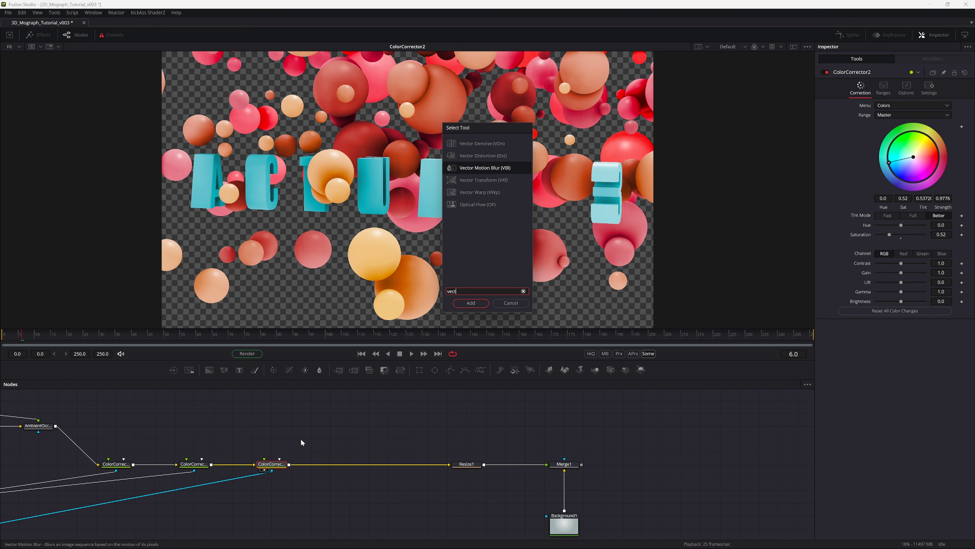
pyautogui.press('Return')
# Connect Renderer3D1's output to VectorMotionBlur1 as its vector source, and inspect the blur on the letter edges in the viewer
pyautogui.moveTo(312, 465); pyautogui.dragTo(618, 431)
pyautogui.scroll(-1, 383, 435)
pyautogui.moveTo(166, 456); pyautogui.dragTo(614, 453)
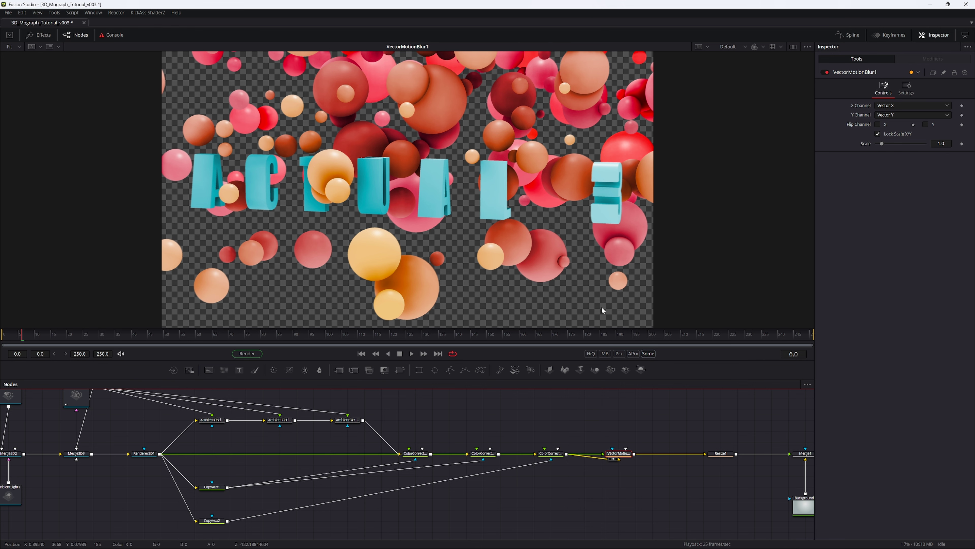
pyautogui.scroll(4, 605, 289)
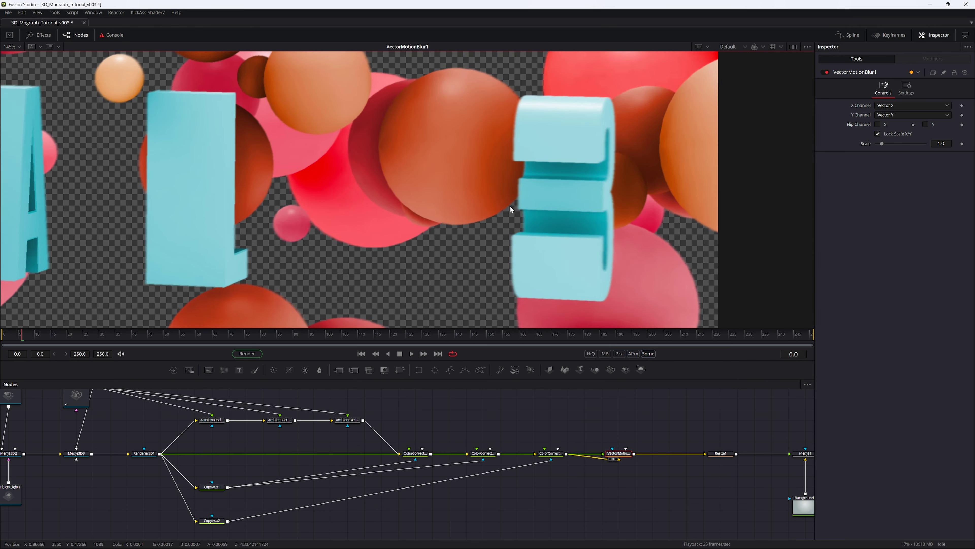
pyautogui.scroll(3, 510, 206)
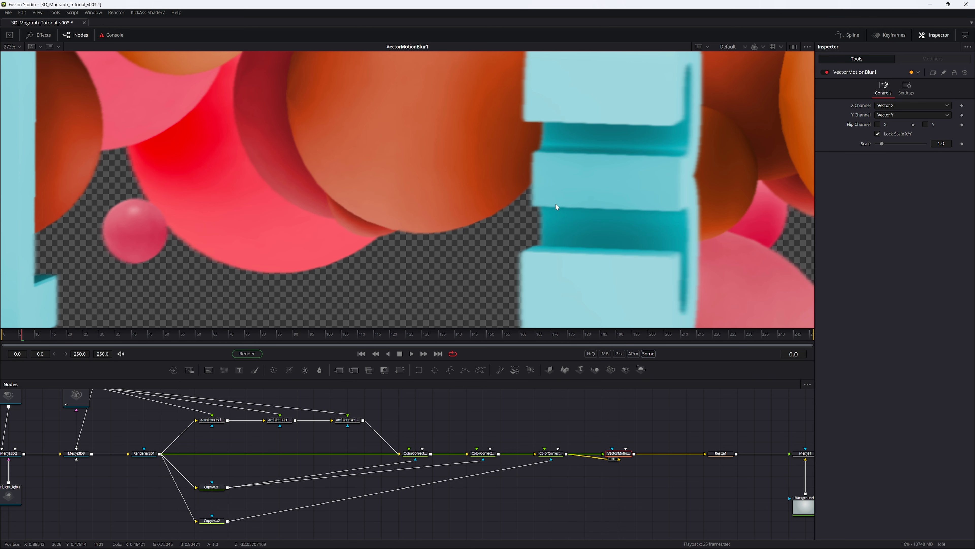
# Fit the image in the viewer and disconnect Resize1 from VectorMotionBlur1's output
pyautogui.click(721, 454)
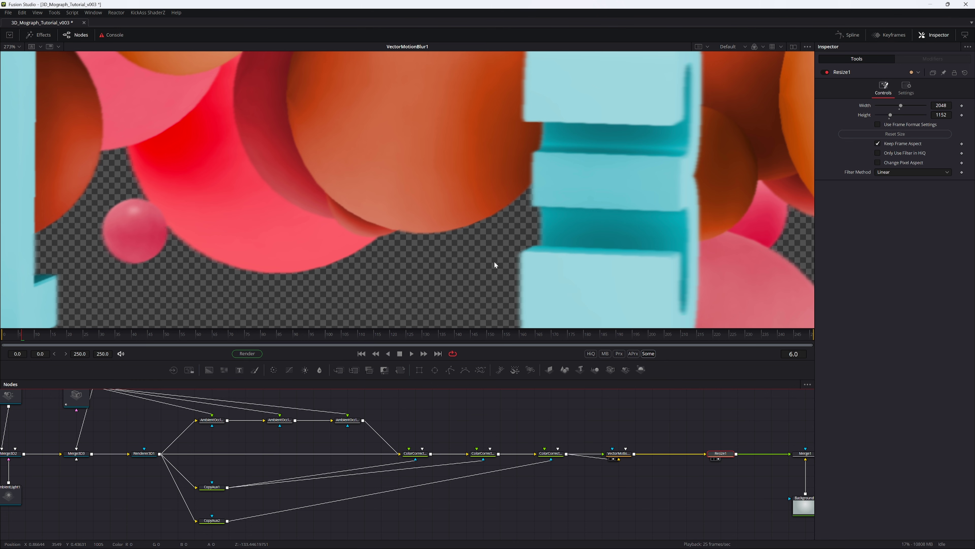
pyautogui.hotkey('ctrl', 'f')
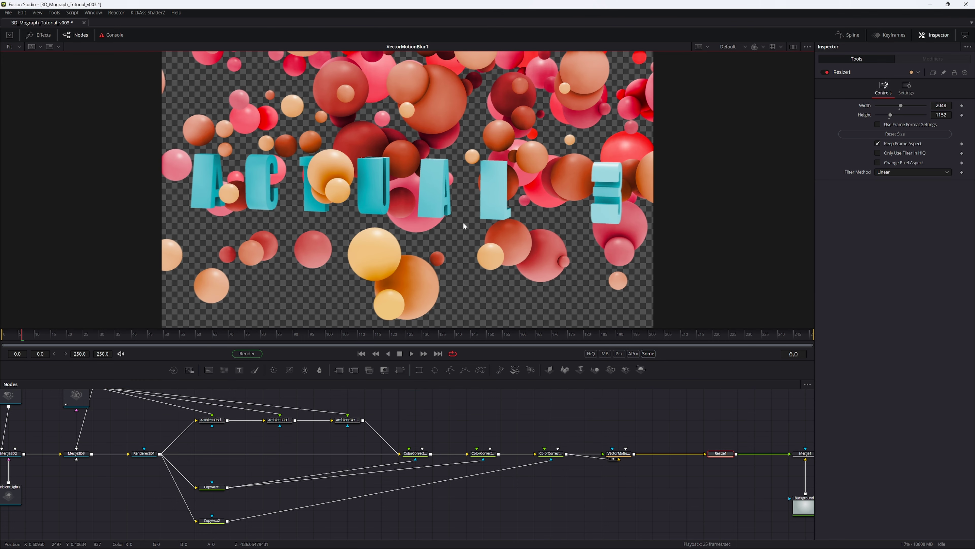
pyautogui.moveTo(705, 454); pyautogui.dragTo(693, 435)
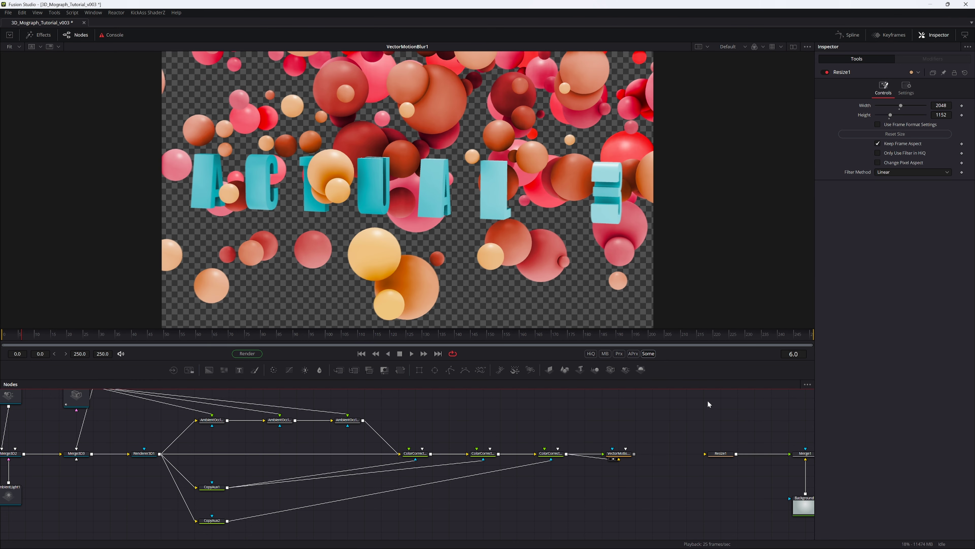